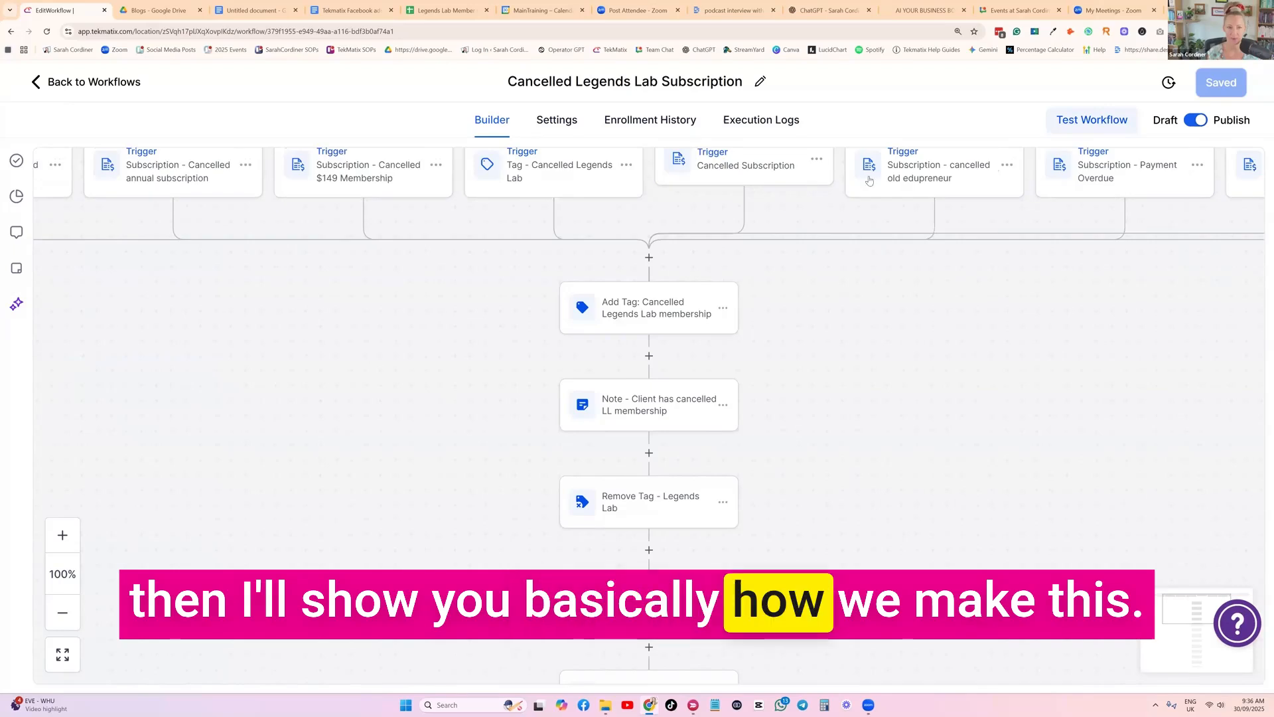
Examine the full row of triggers that start the Cancelled Legends Lab Subscription workflow, from the cancellation form to the subscription triggers
scroll(779, 341, "up", 1)
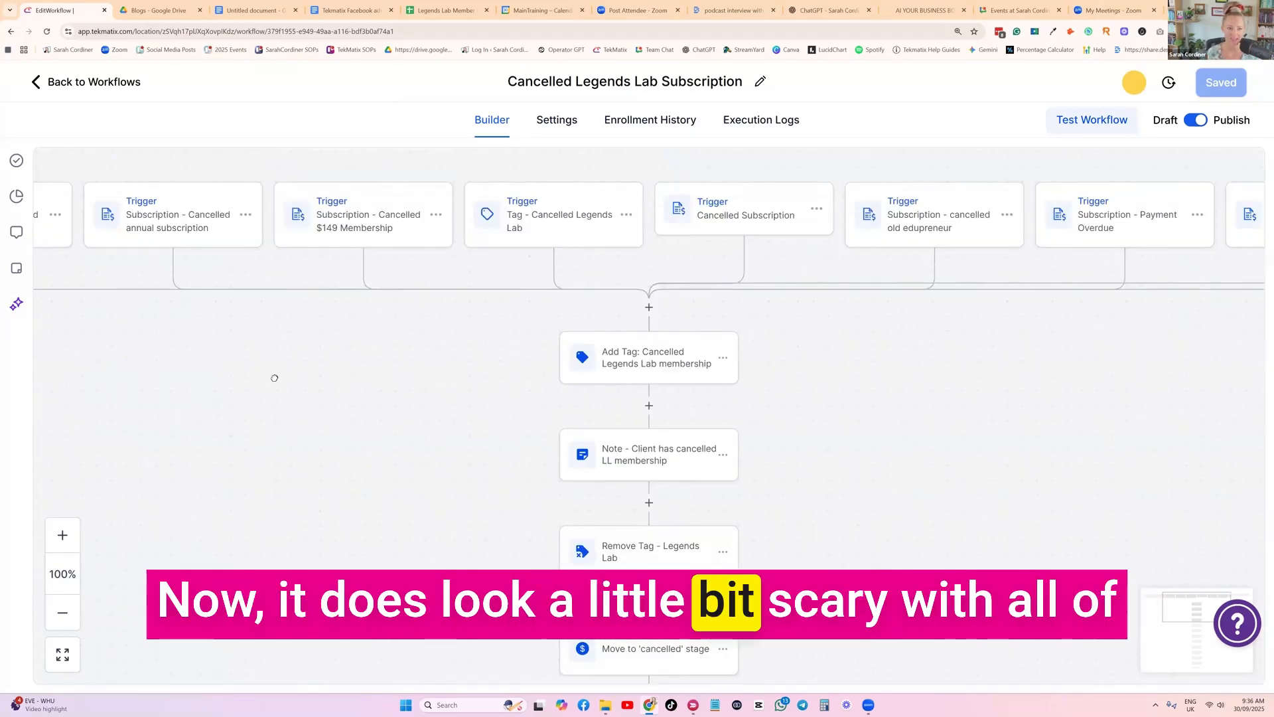
scroll(270, 376, "left", 5)
scroll(276, 356, "right", 9)
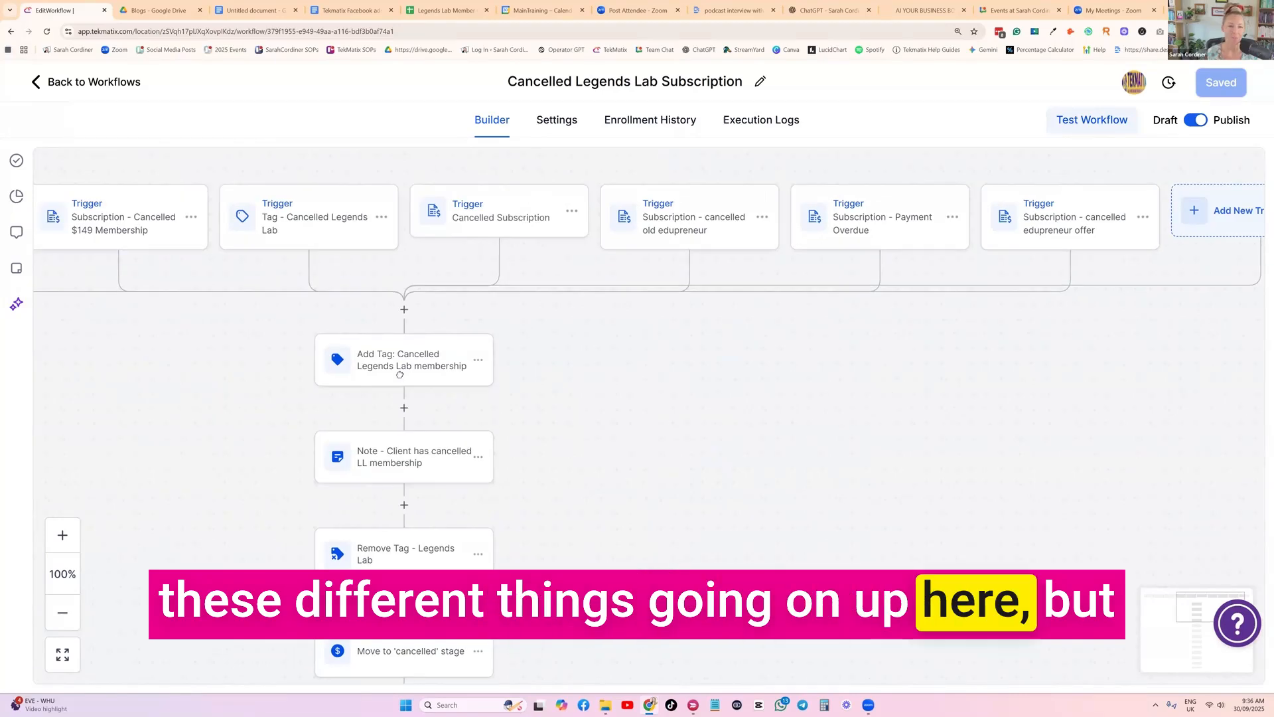
scroll(344, 368, "left", 11)
left_click_drag(516, 394, 635, 369)
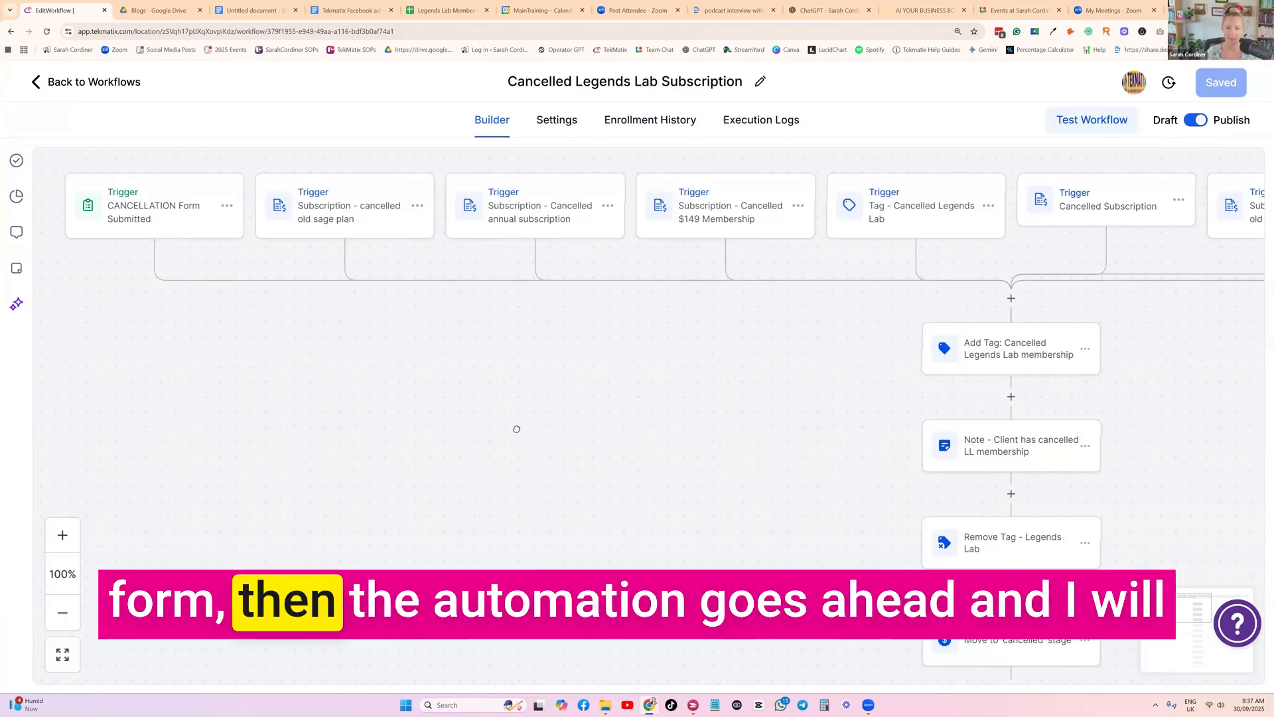
left_click_drag(846, 452, 517, 428)
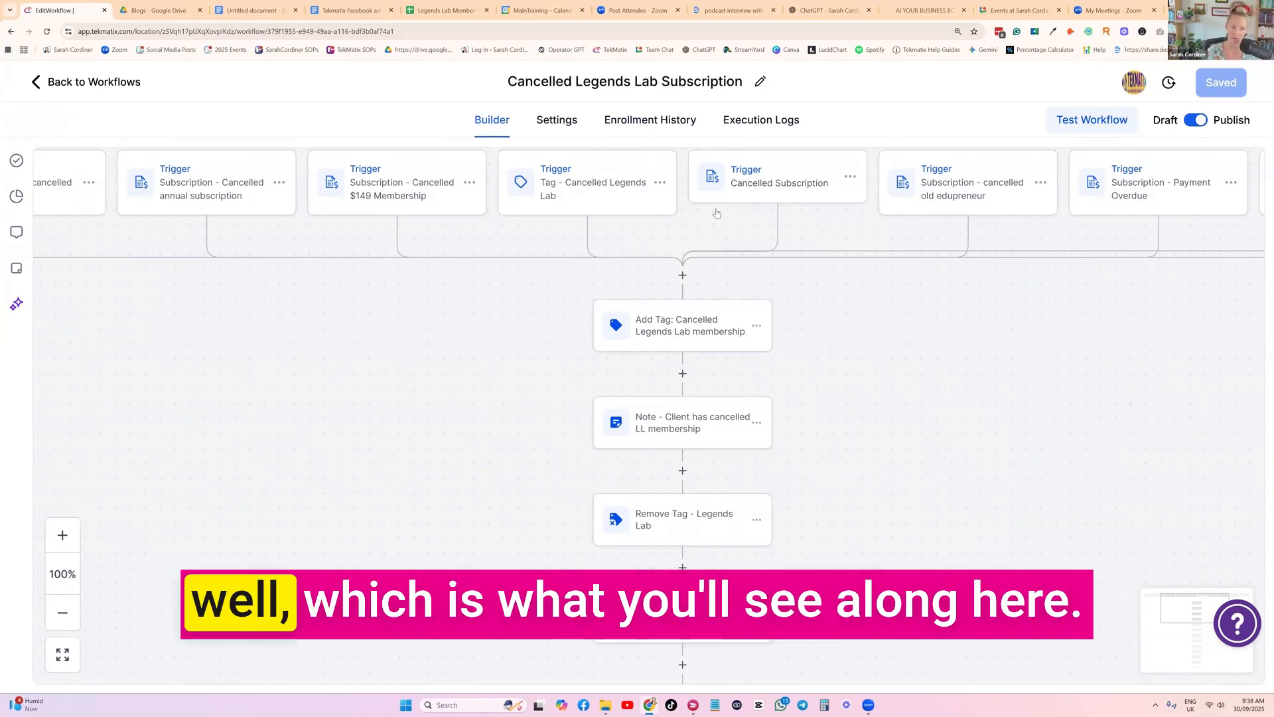
left_click_drag(333, 402, 1065, 438)
left_click_drag(763, 490, 46, 339)
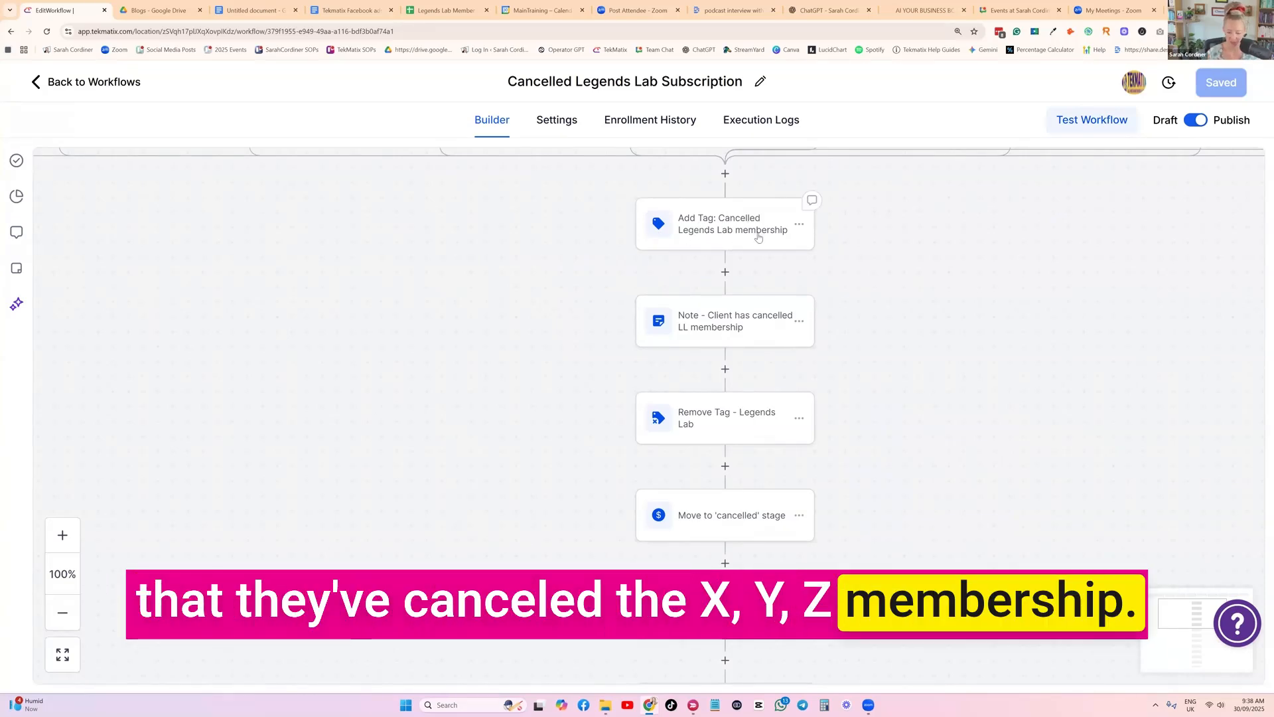
Review the text of the note action recording that the client has cancelled their LL membership, and close it without saving
key("ctrl+plus")
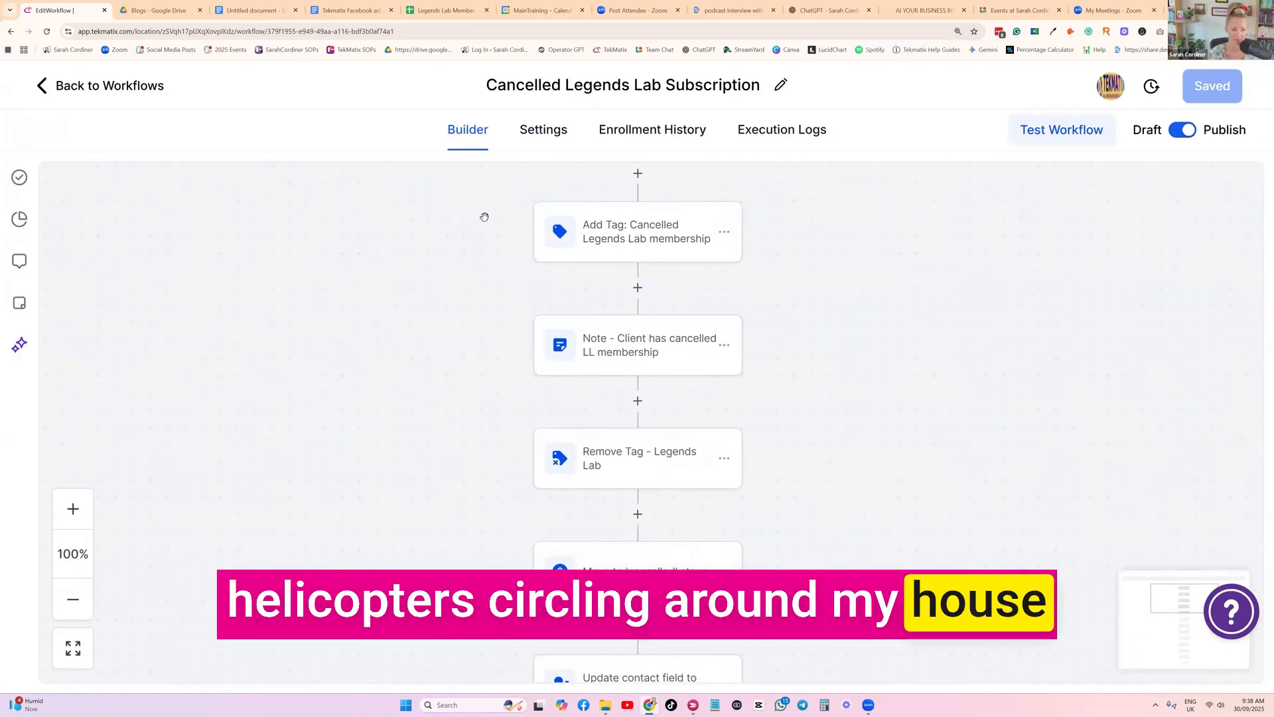
scroll(647, 328, "down", 1)
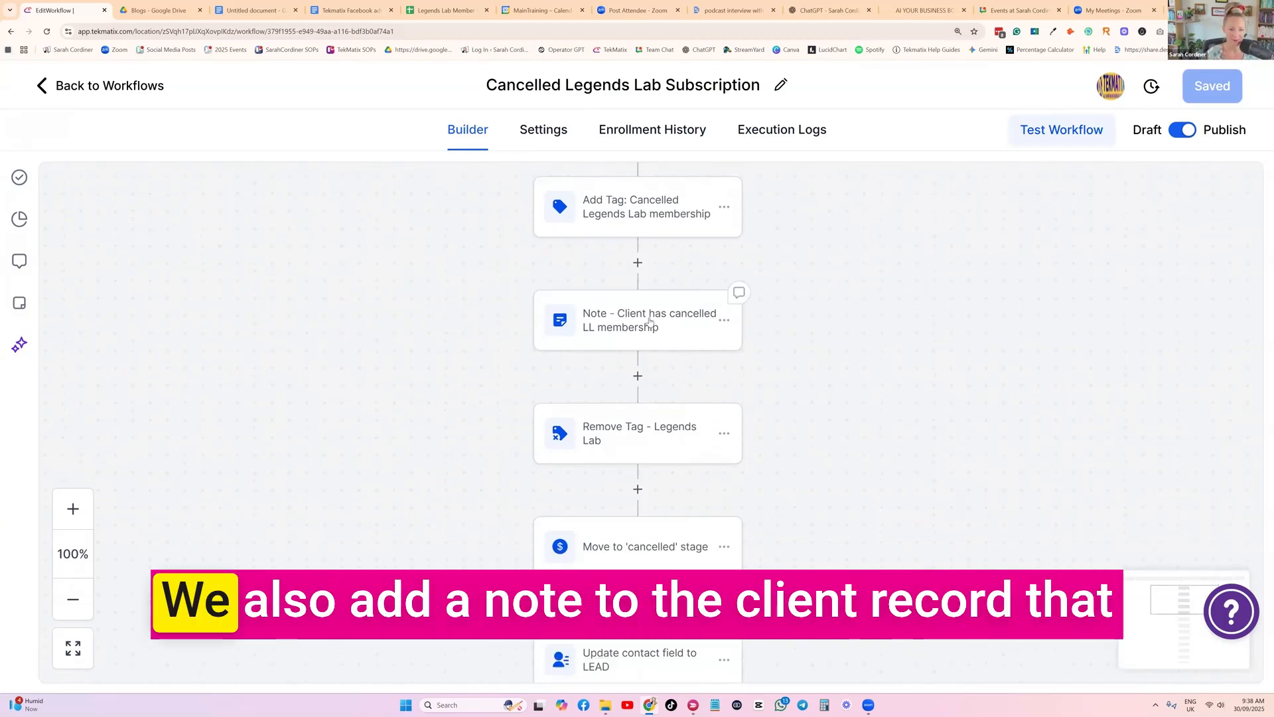
left_click(647, 329)
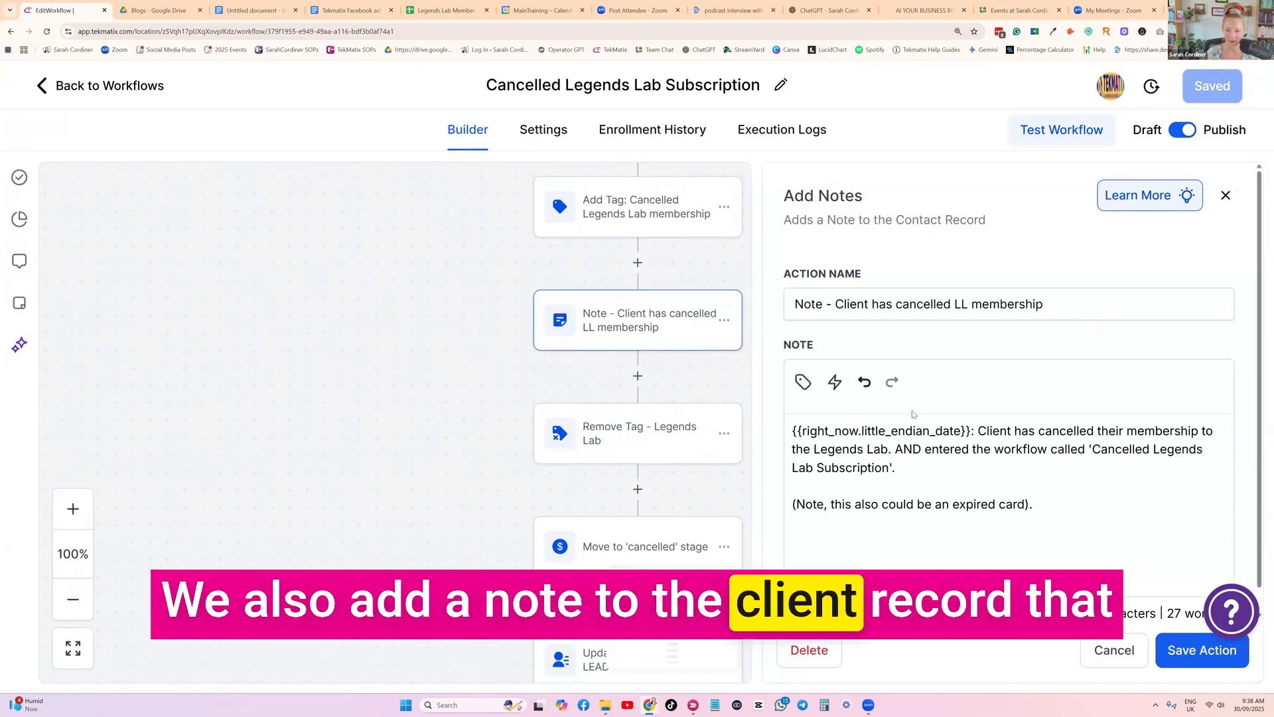
scroll(913, 414, "down", 1)
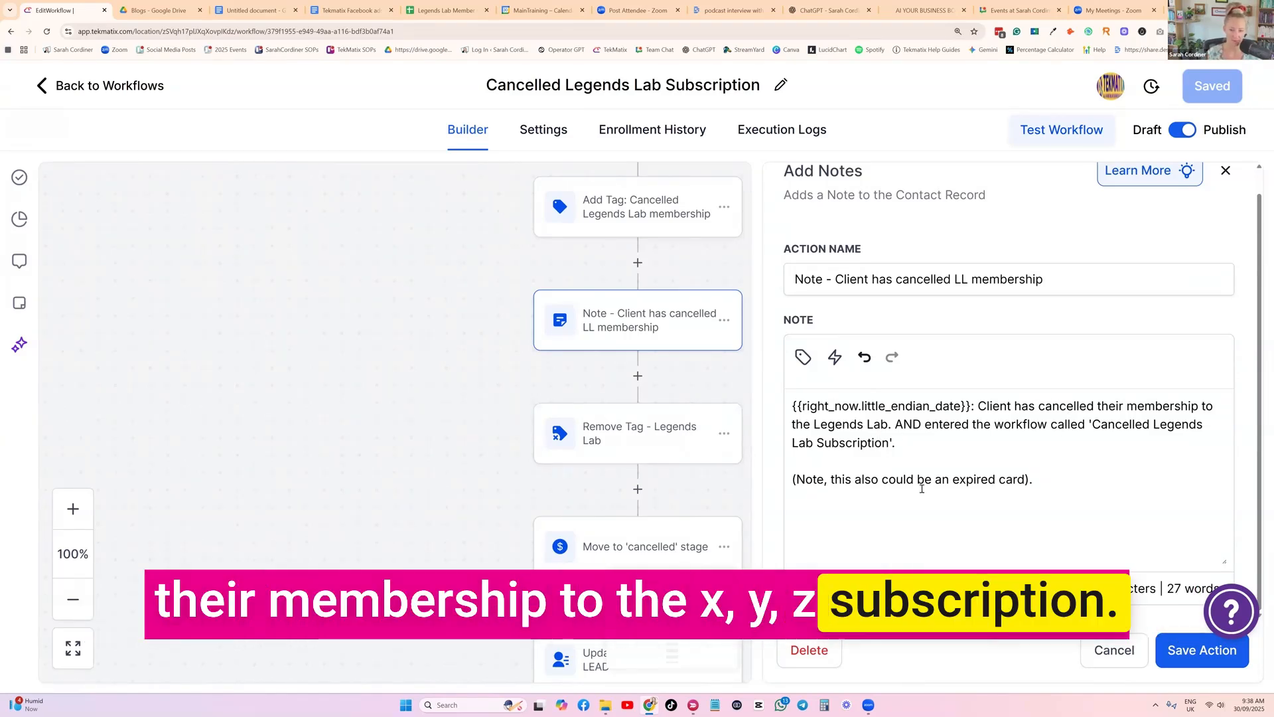
left_click(1115, 650)
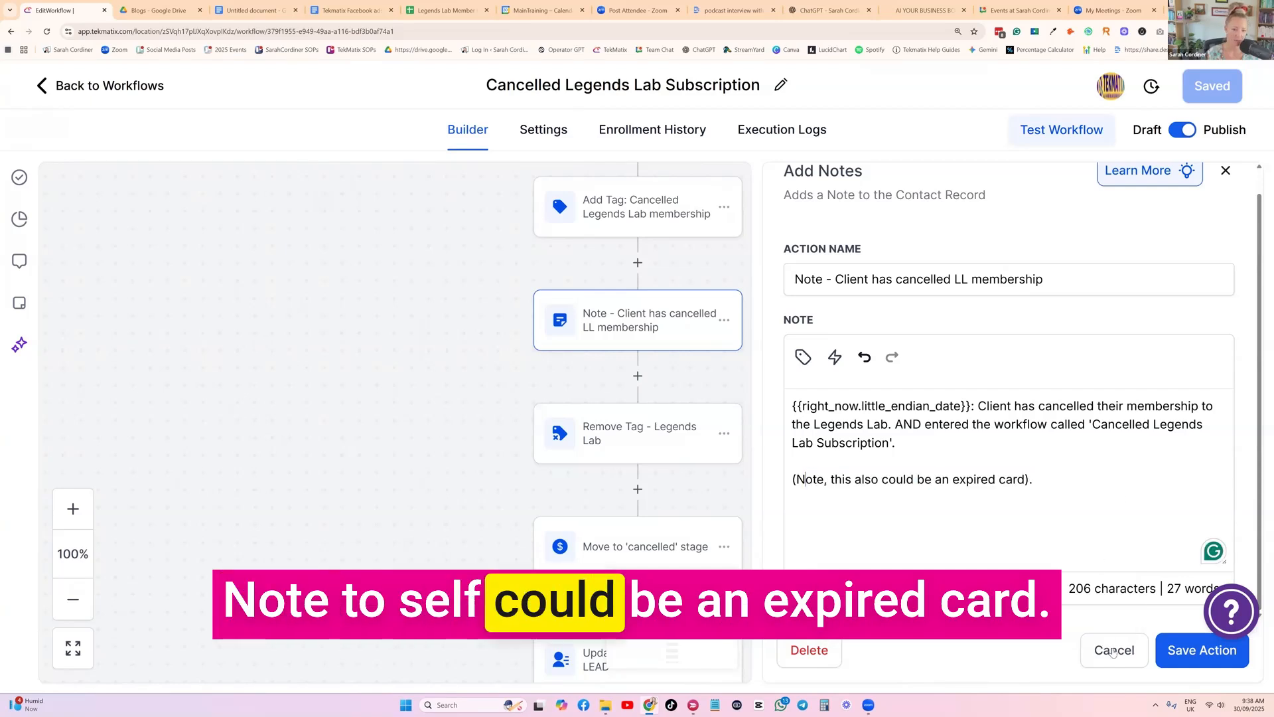
Check which tags the Remove Tag - Legends Lab action removes, and close it without saving
scroll(621, 366, "down", 1)
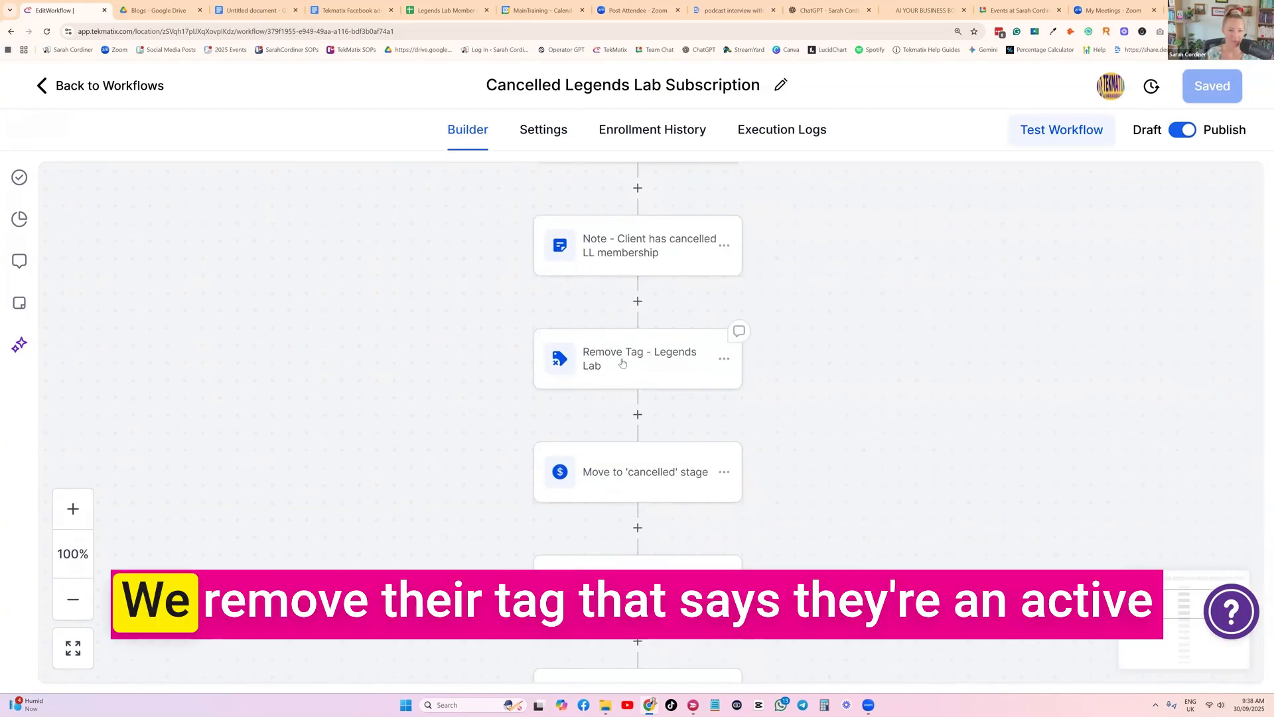
left_click(620, 364)
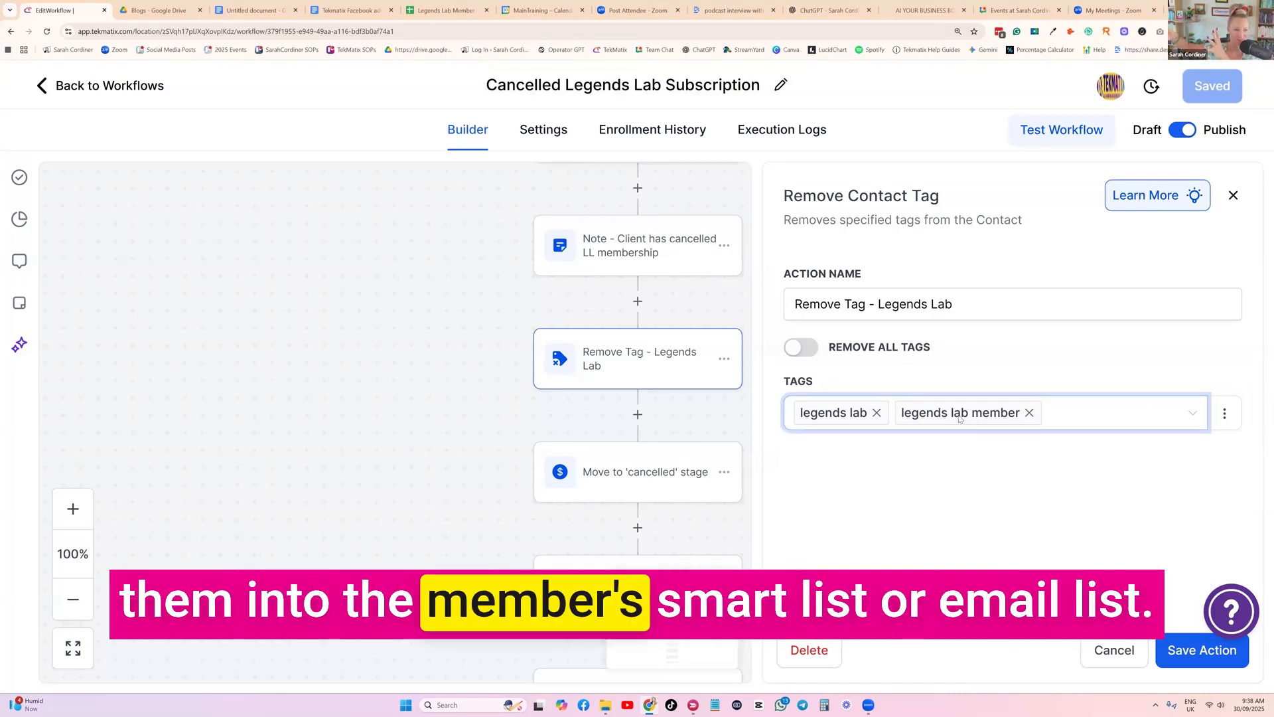
left_click(1115, 651)
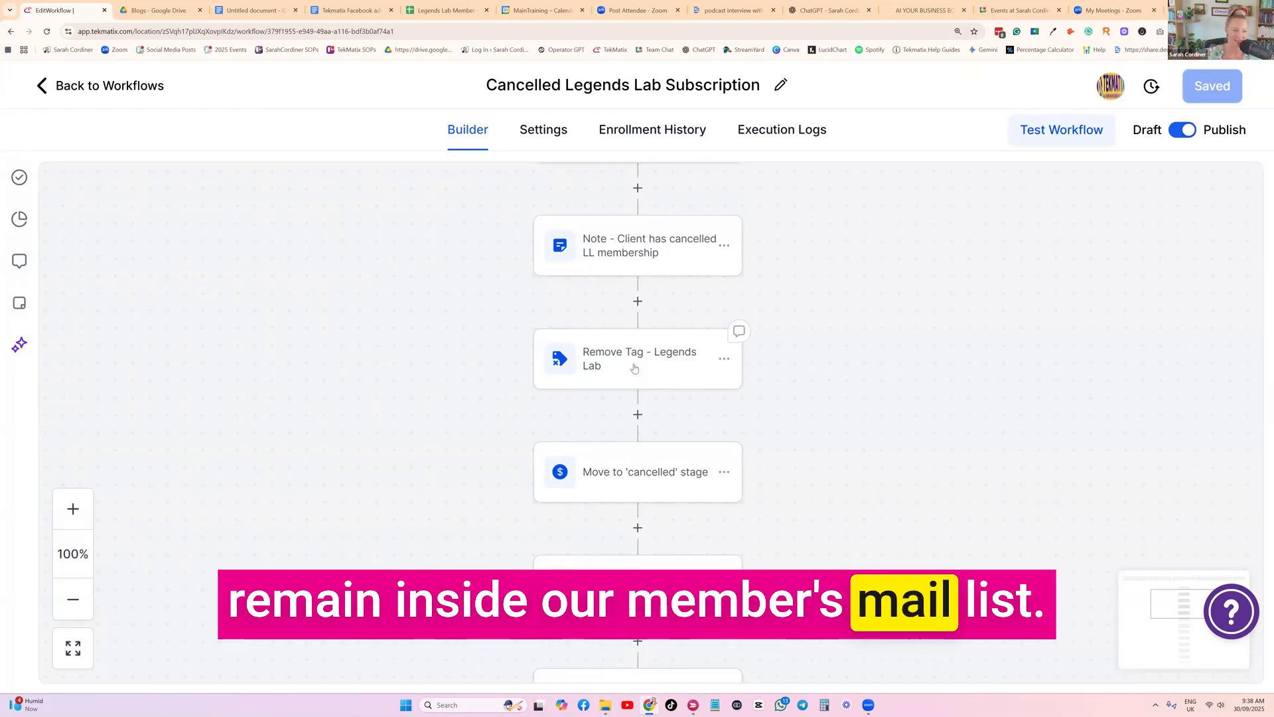
Review the pipeline, stage and opportunity settings of the Move to 'cancelled' stage action, and close it without saving
scroll(695, 386, "down", 2)
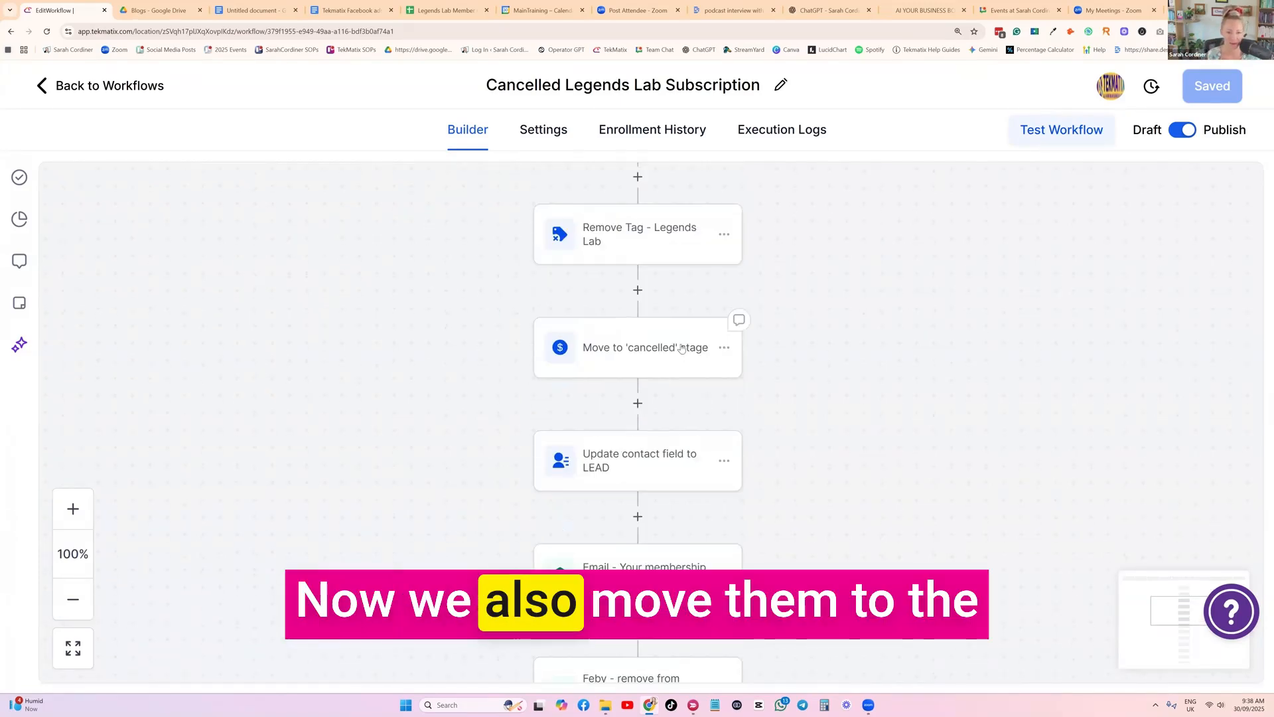
left_click(632, 347)
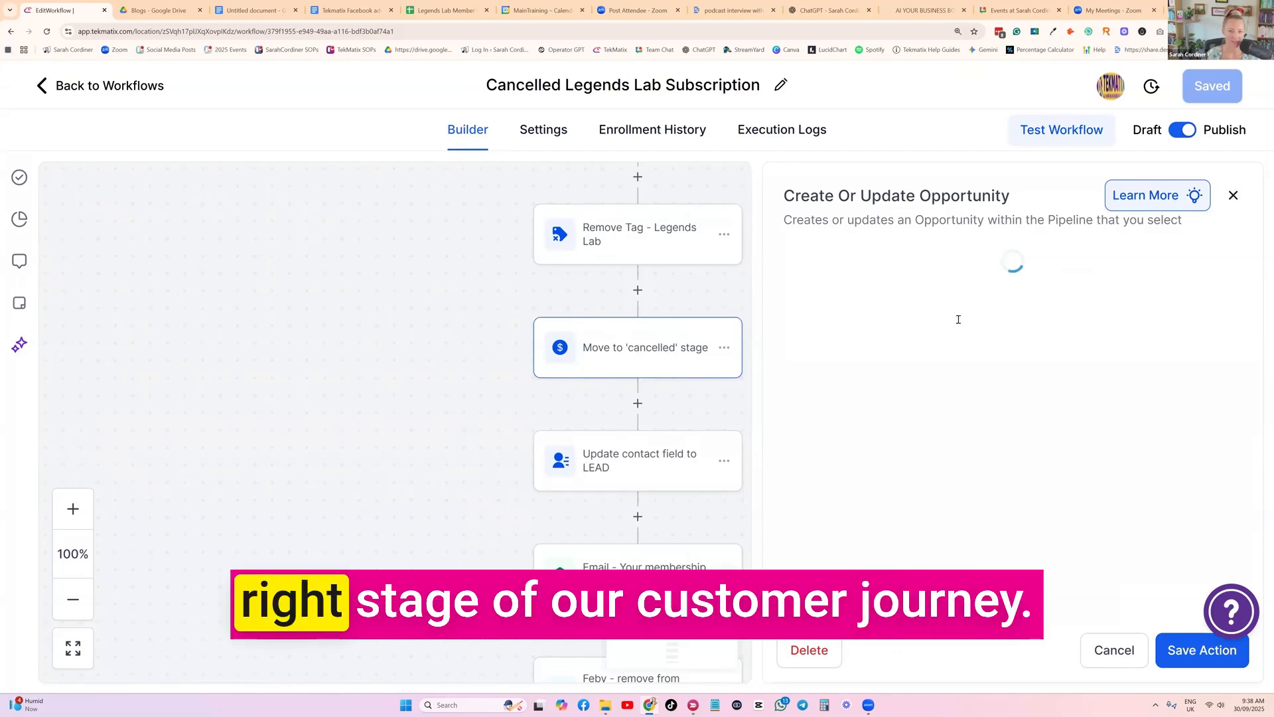
scroll(815, 383, "down", 2)
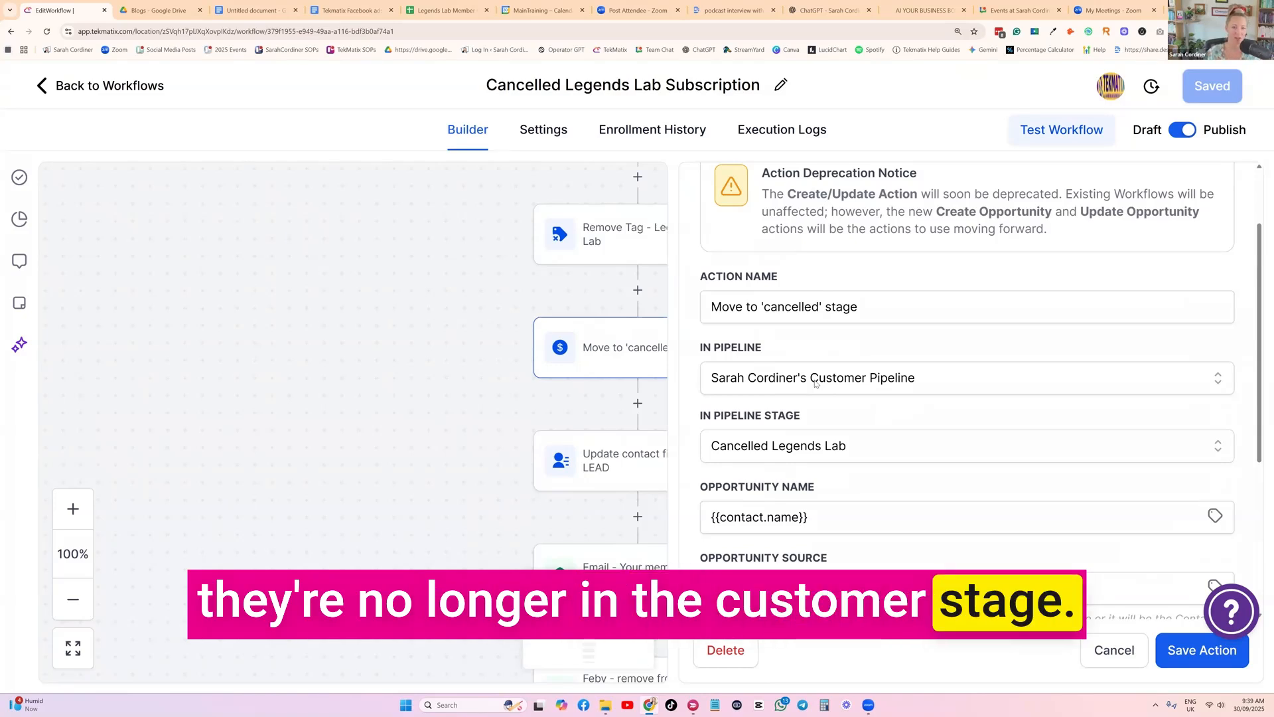
scroll(816, 384, "down", 4)
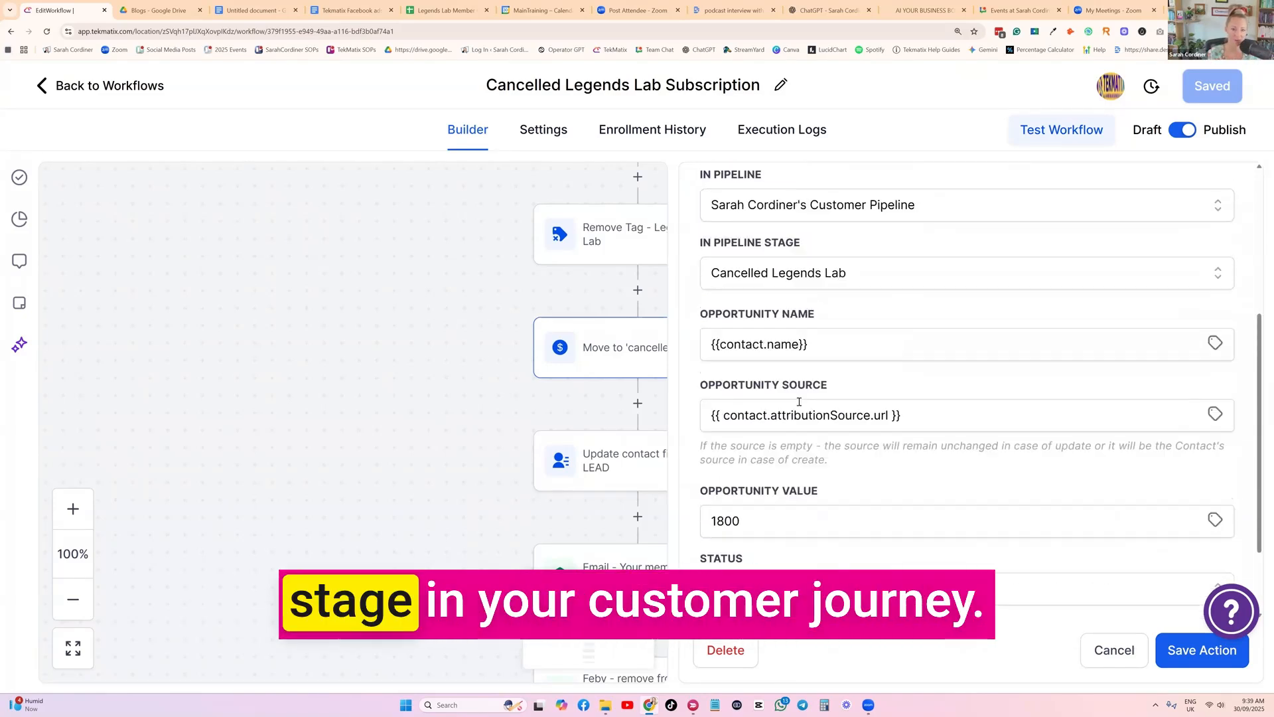
scroll(799, 402, "up", 2)
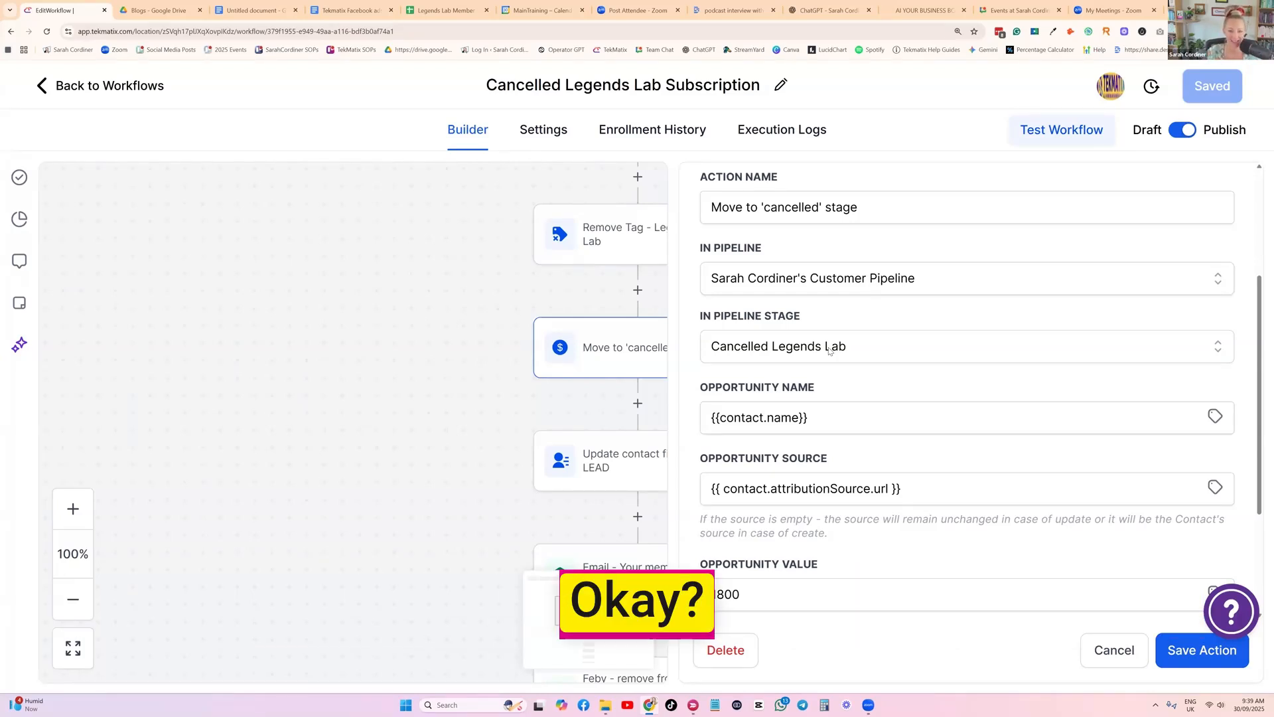
scroll(1039, 547, "up", 3)
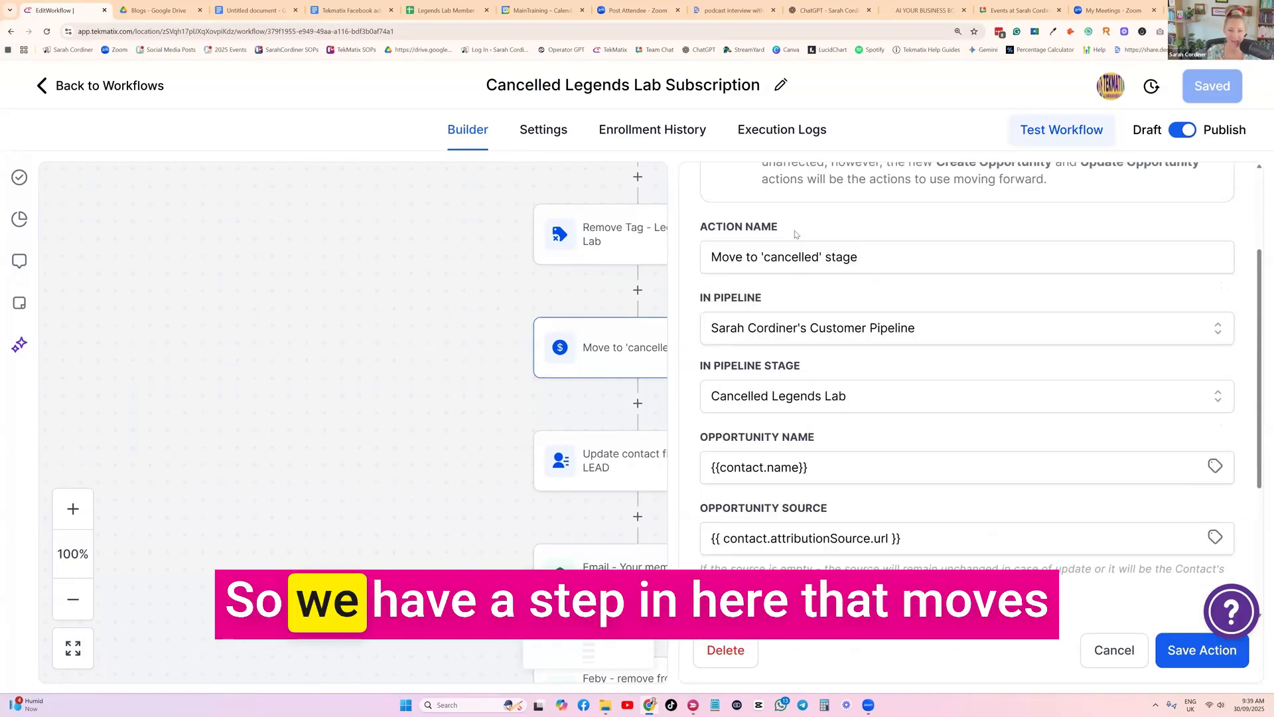
left_click(1117, 652)
Read through the message of the 'Your membership has been cancelled' email action, and close it without saving
scroll(771, 383, "down", 1)
scroll(773, 378, "down", 4)
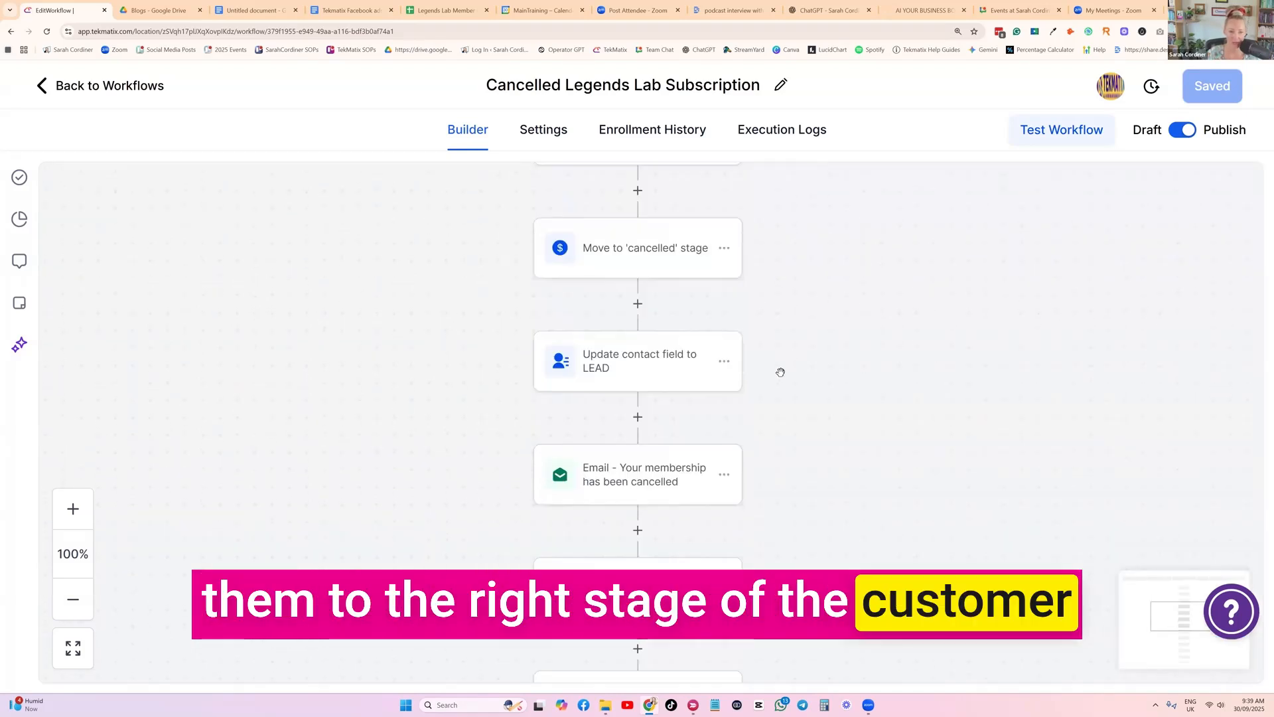
scroll(636, 314, "down", 1)
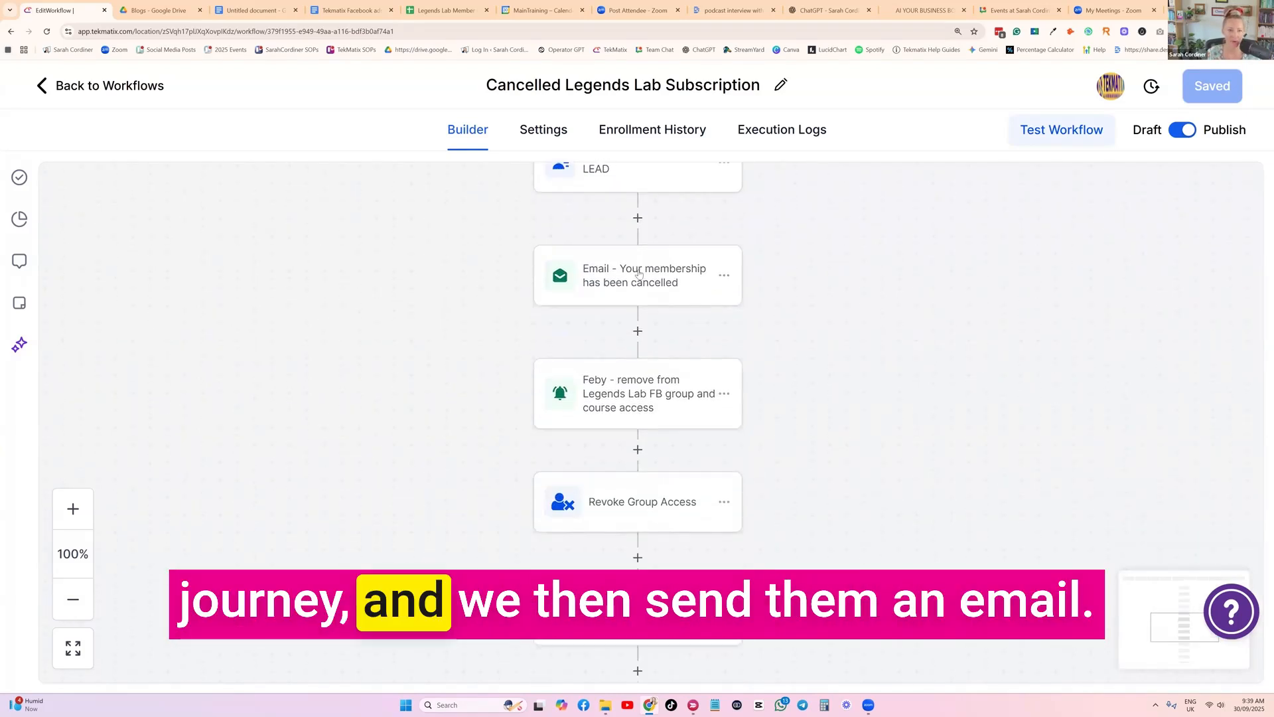
left_click(639, 296)
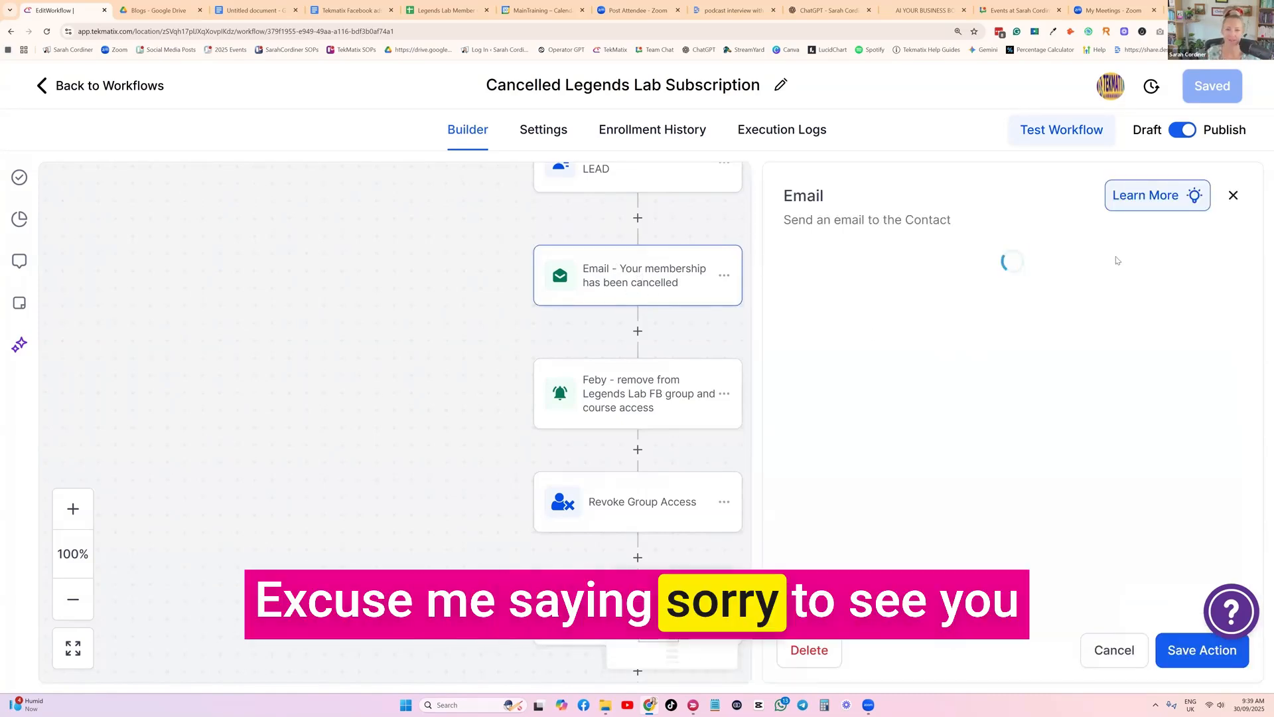
scroll(1009, 398, "down", 8)
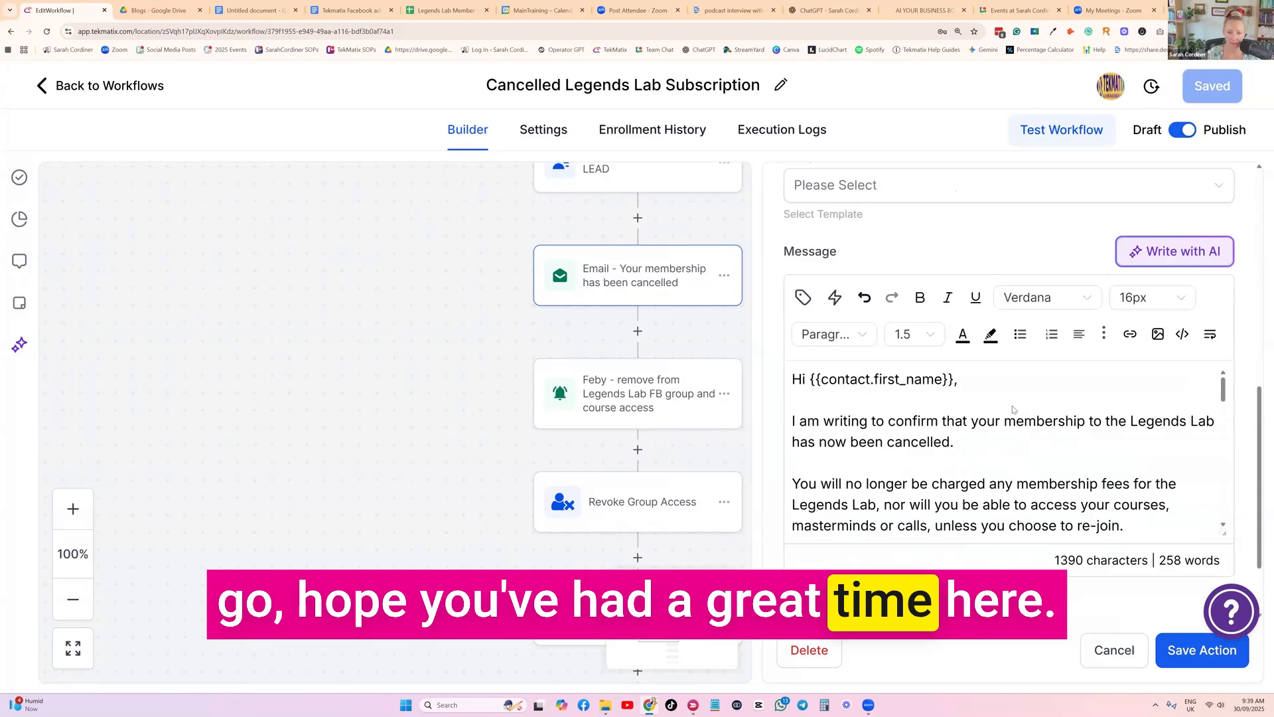
scroll(934, 375, "down", 10)
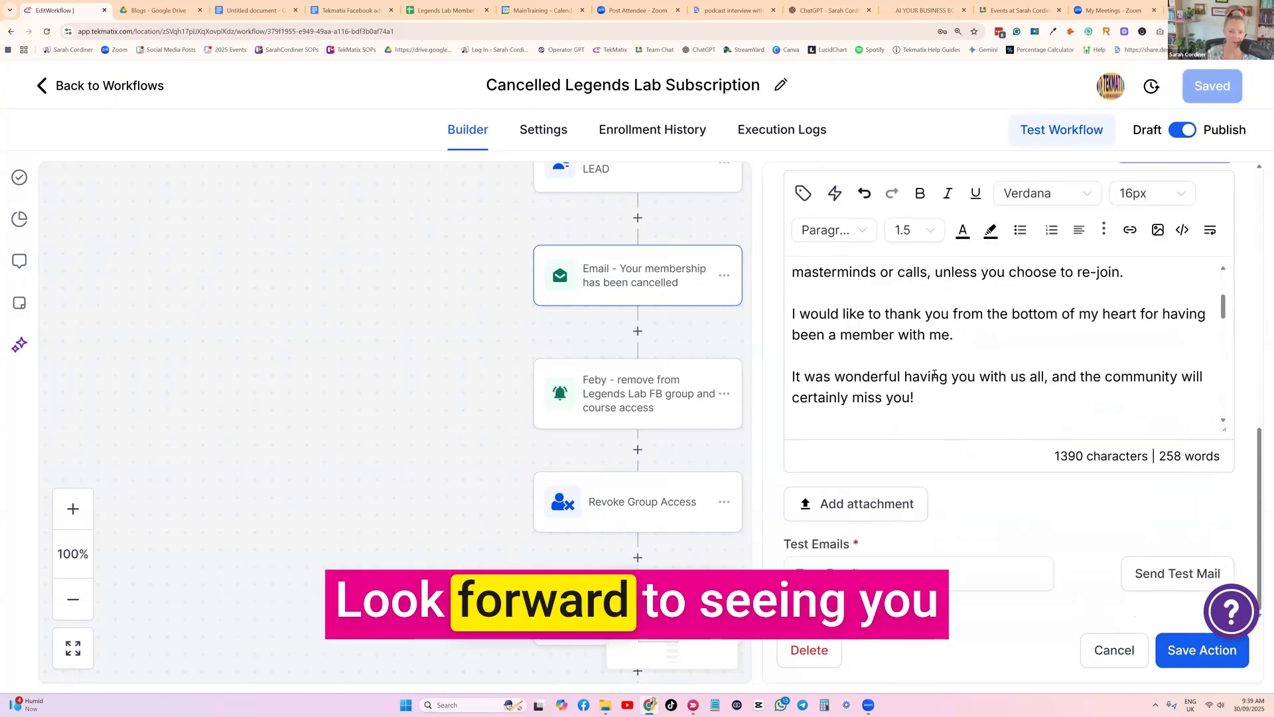
left_click(1112, 651)
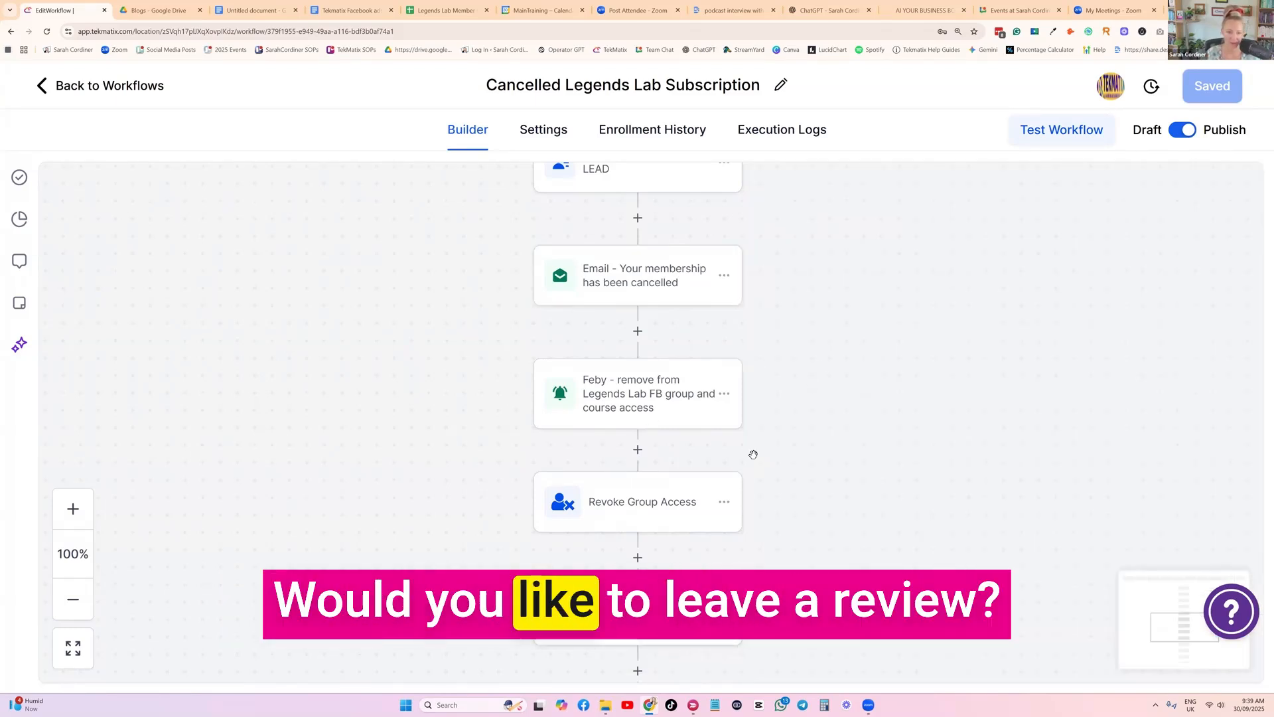
Review the internal notification action about removing the member from the Legends Lab FB group and course access, including its name and notification type
scroll(778, 410, "down", 1)
left_click(637, 332)
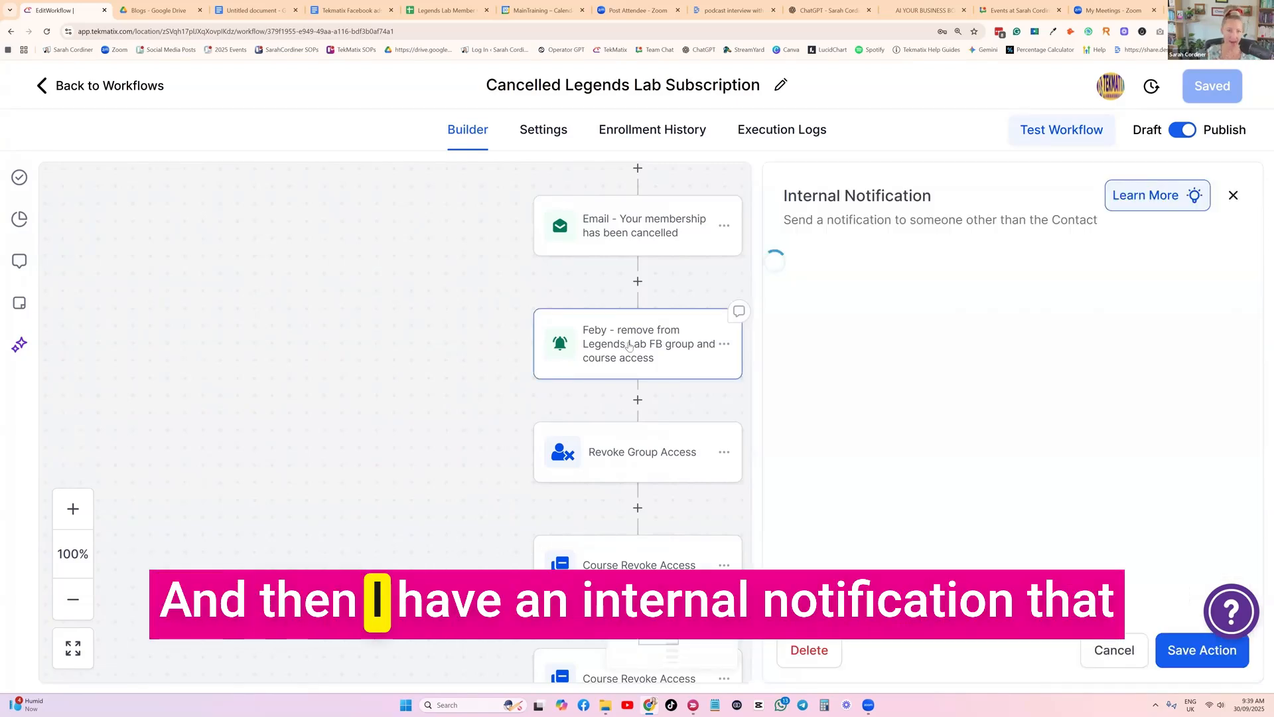
scroll(911, 322, "down", 2)
scroll(875, 250, "up", 2)
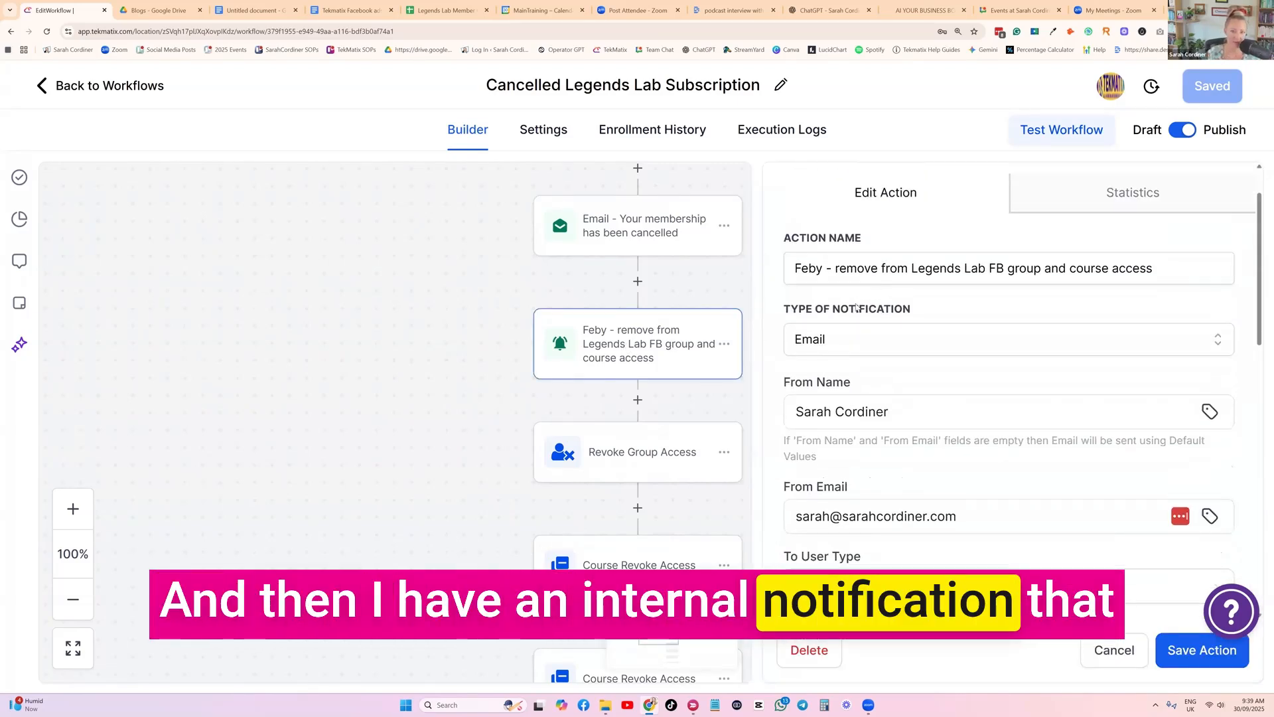
left_click_drag(795, 331, 1152, 325)
left_click(1126, 372)
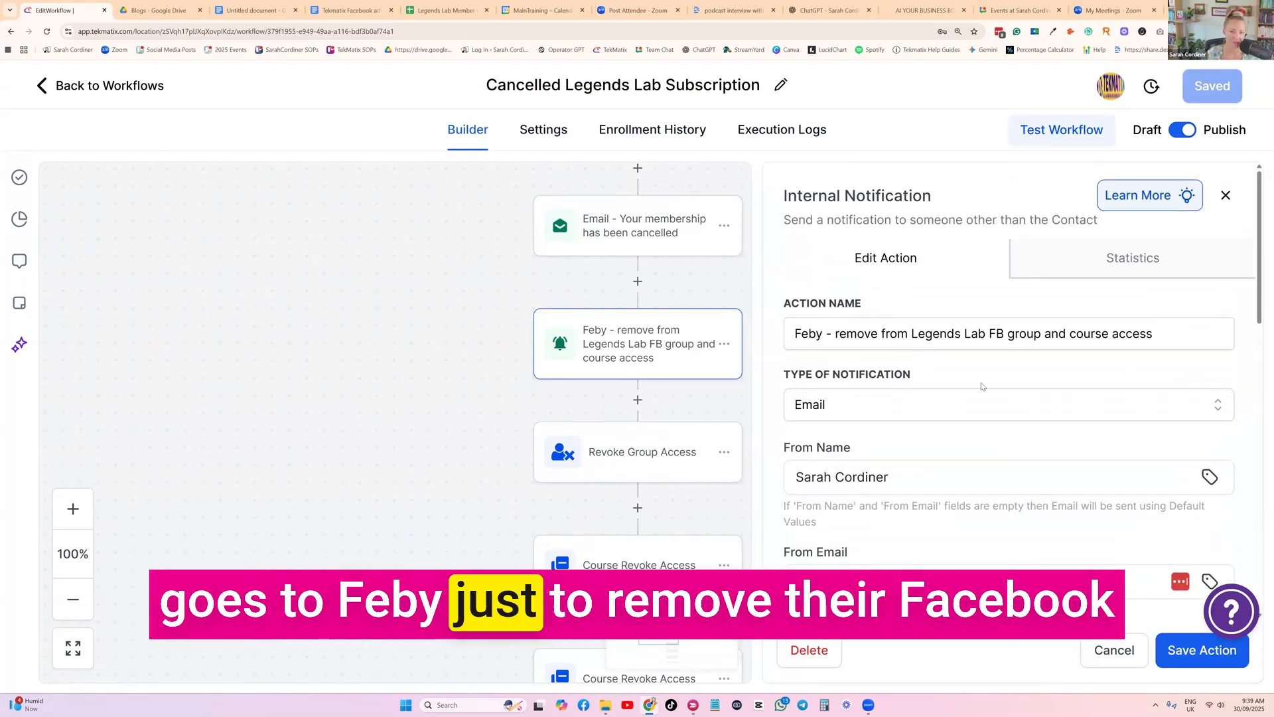
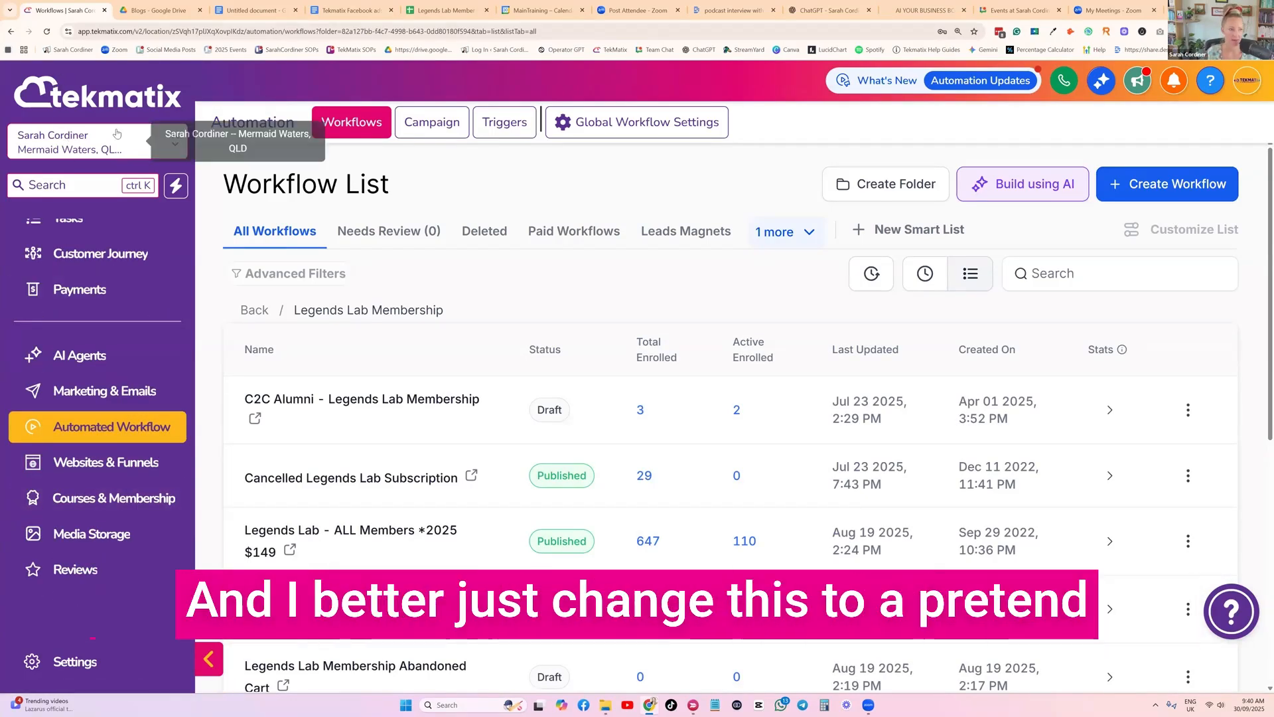
Switch to the TekToolbox Demo account and load its workflow list
left_click(62, 141)
type("t")
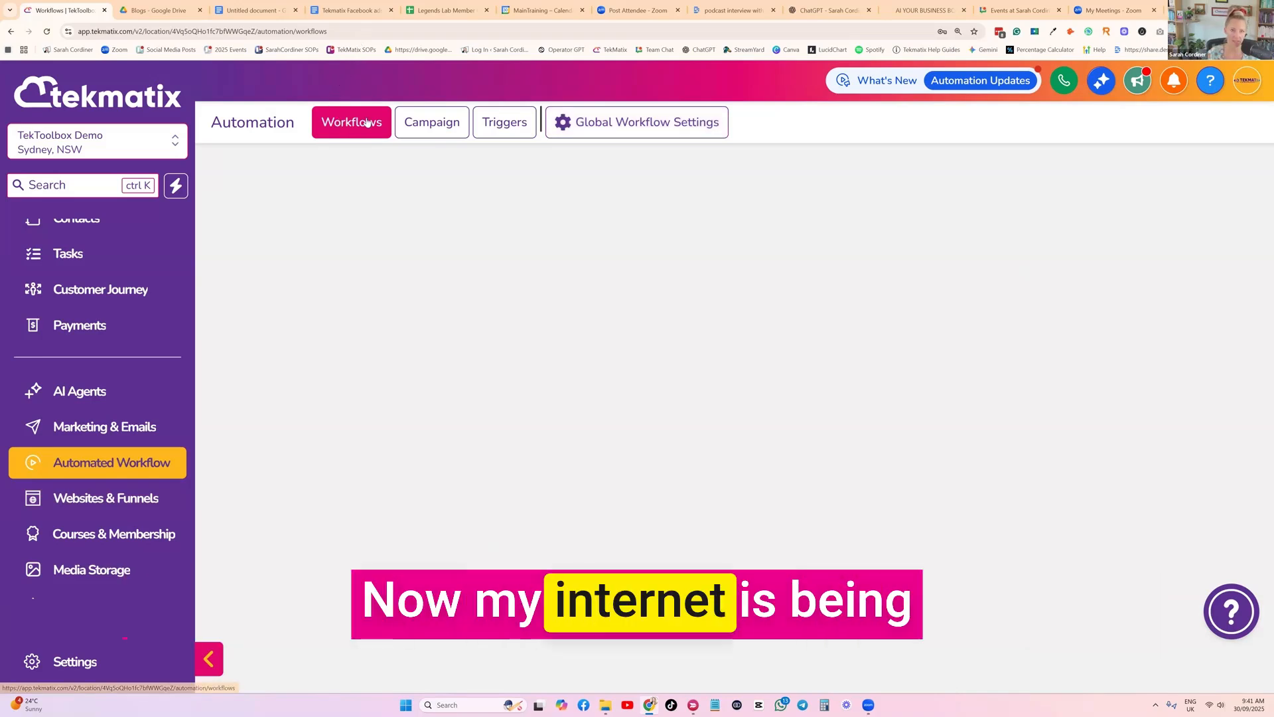
left_click(341, 26)
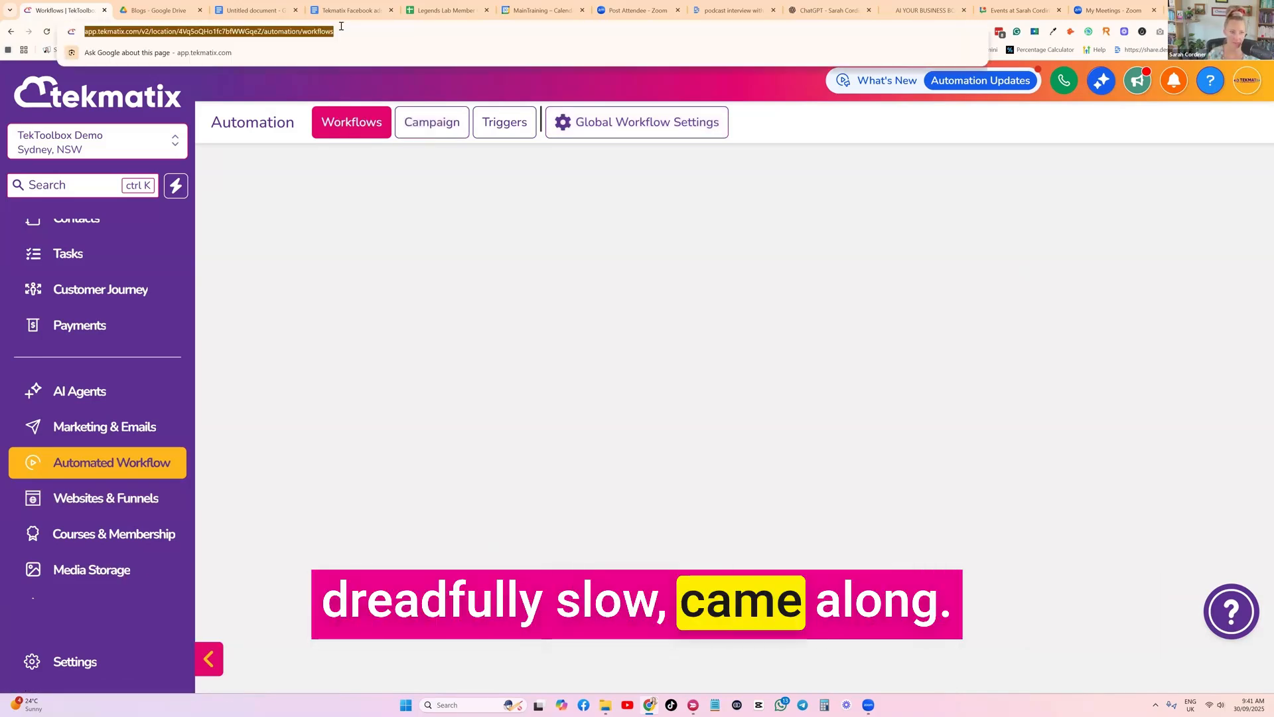
key("Return")
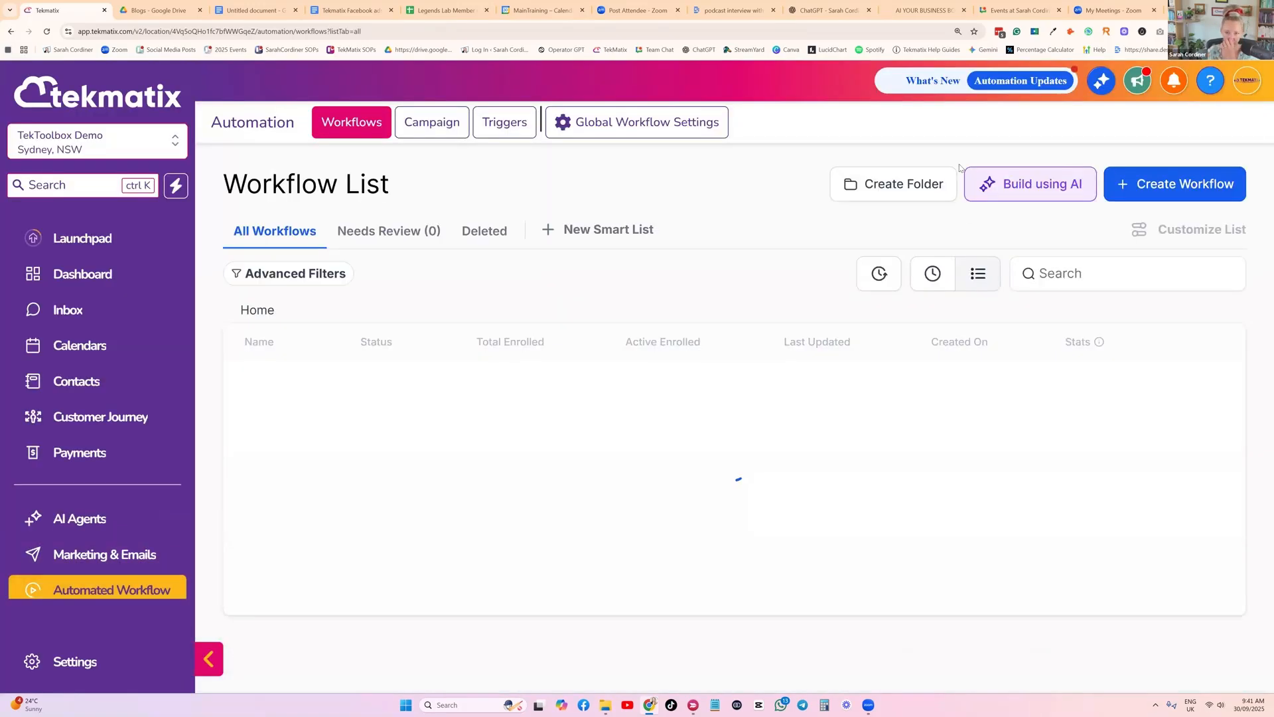
Build a workflow with AI from the description "a workflow to remove access when somebody cancels a membership subscription"
left_click(1018, 187)
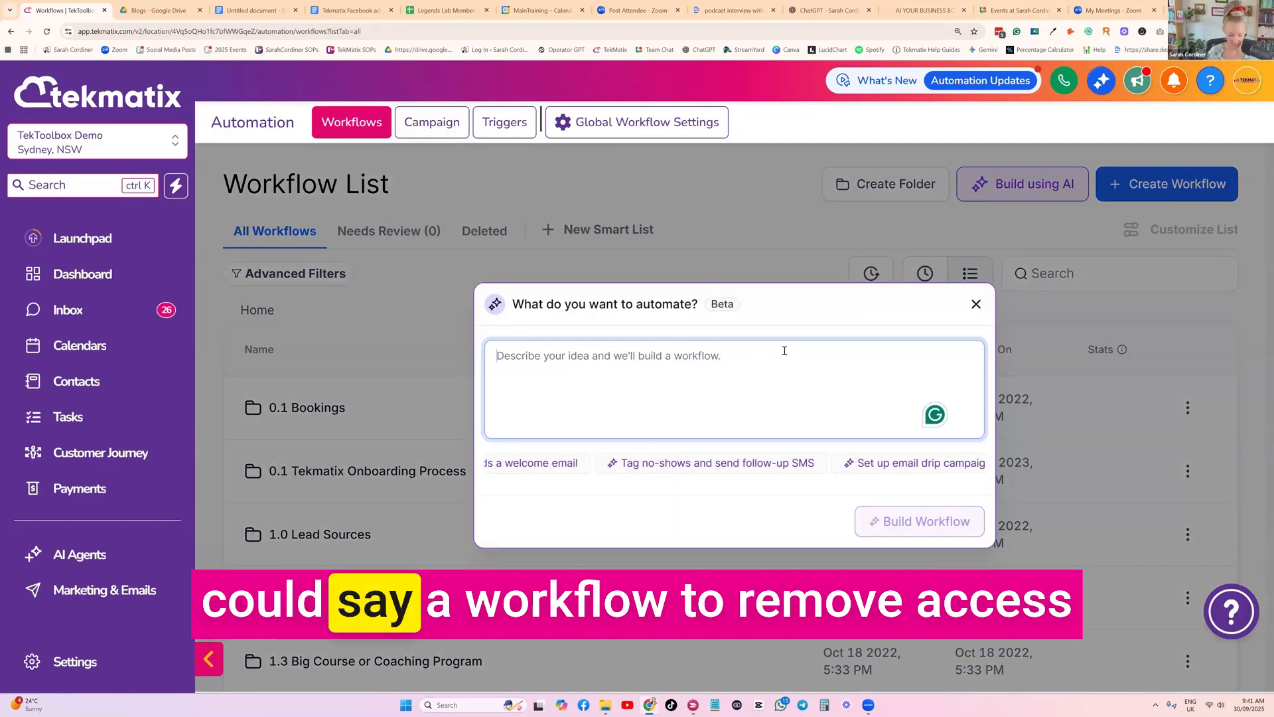
type("a wo")
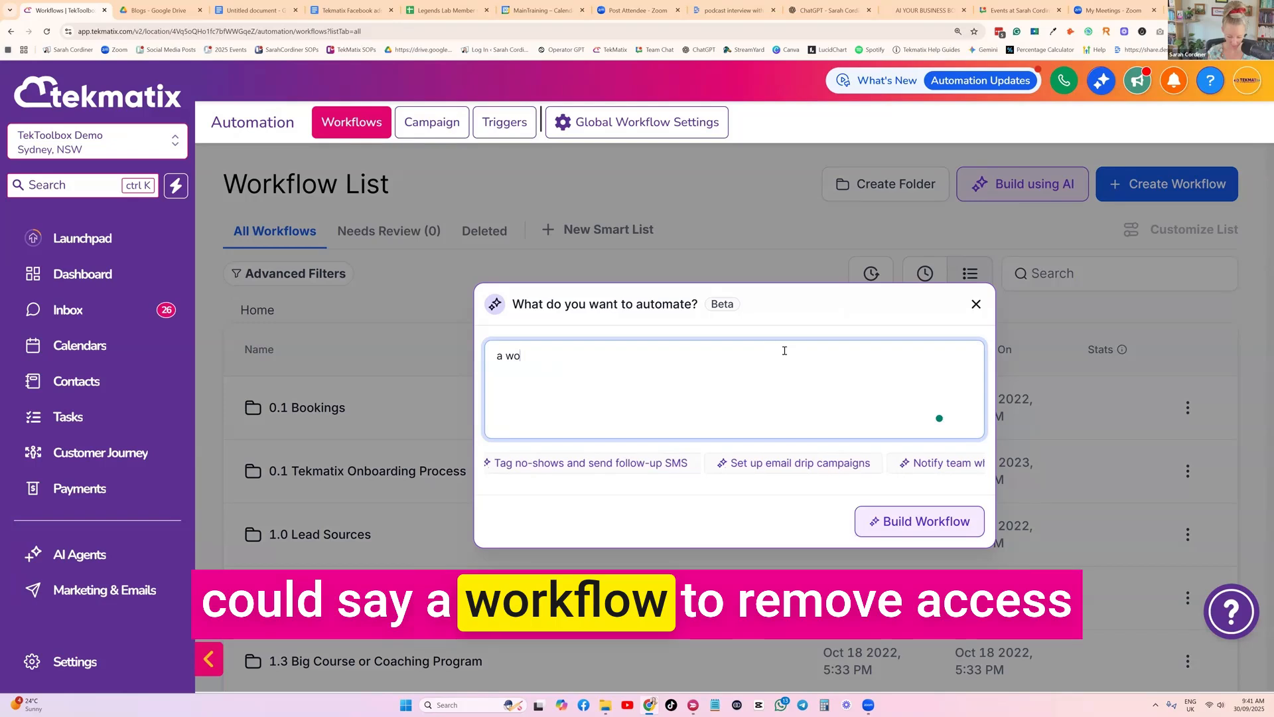
type("rkflow to remov")
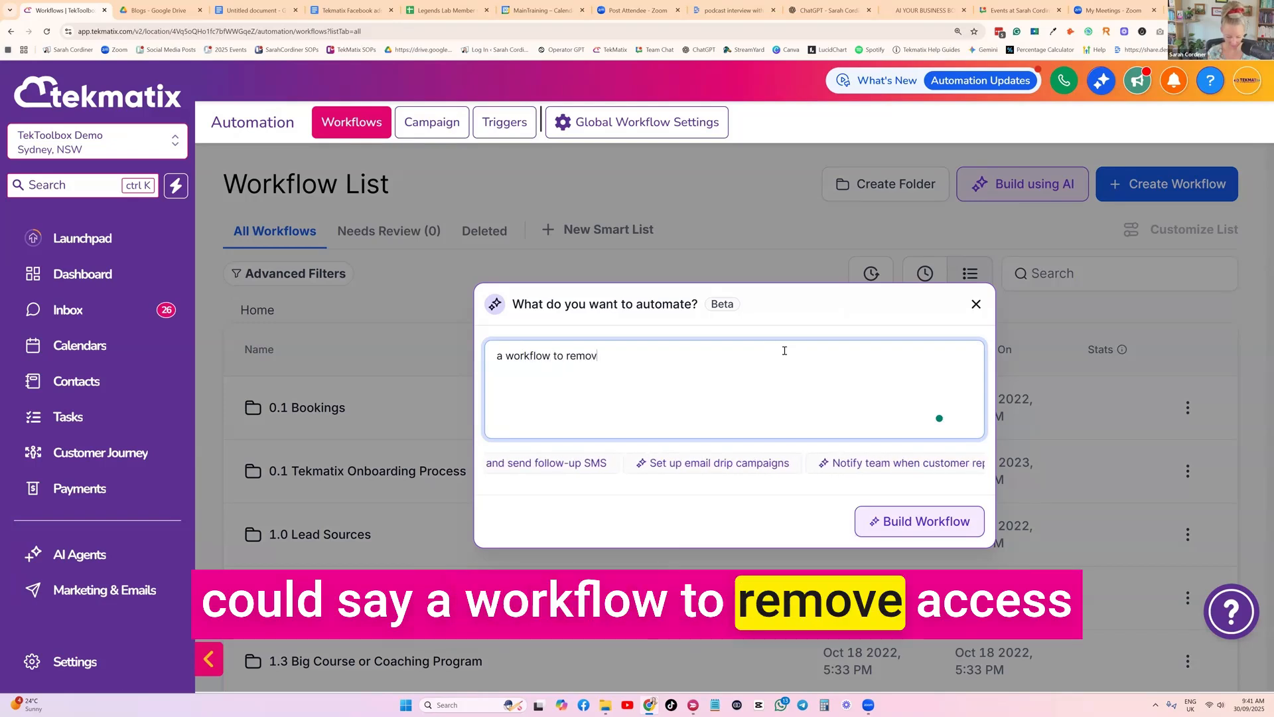
type("e access a")
key("BackSpace")
type("when somebody ")
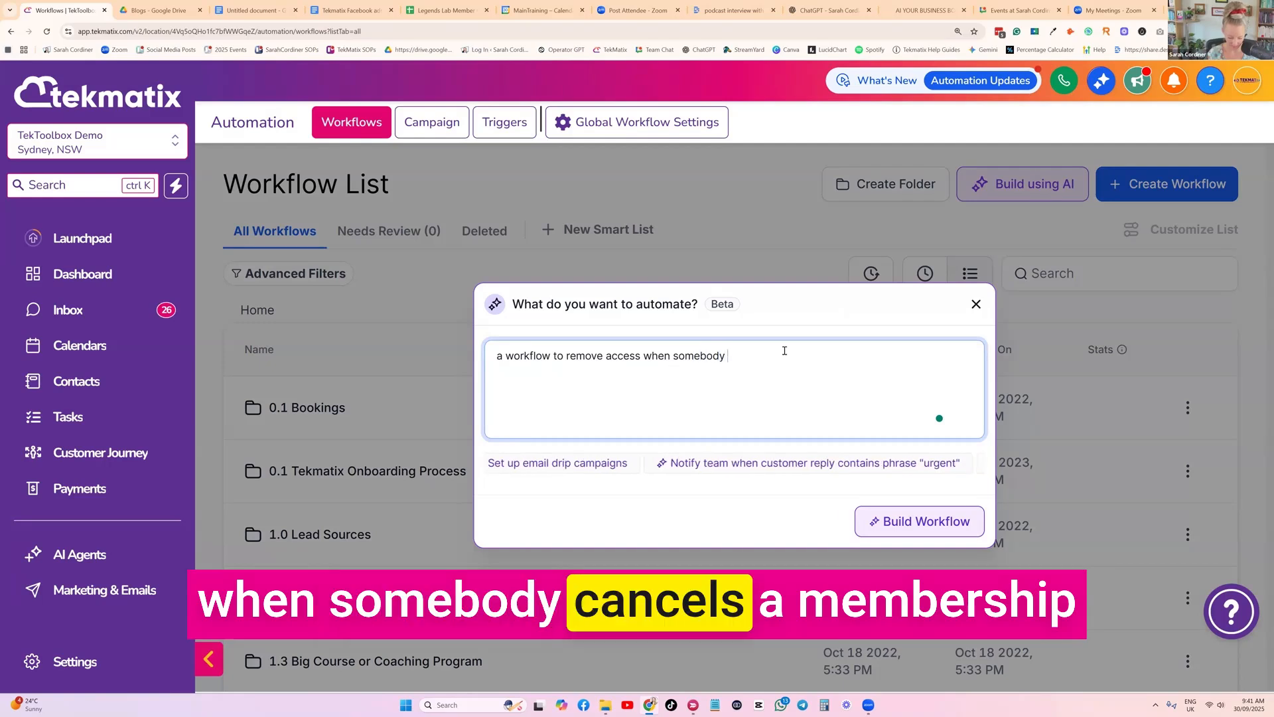
type("cancels a")
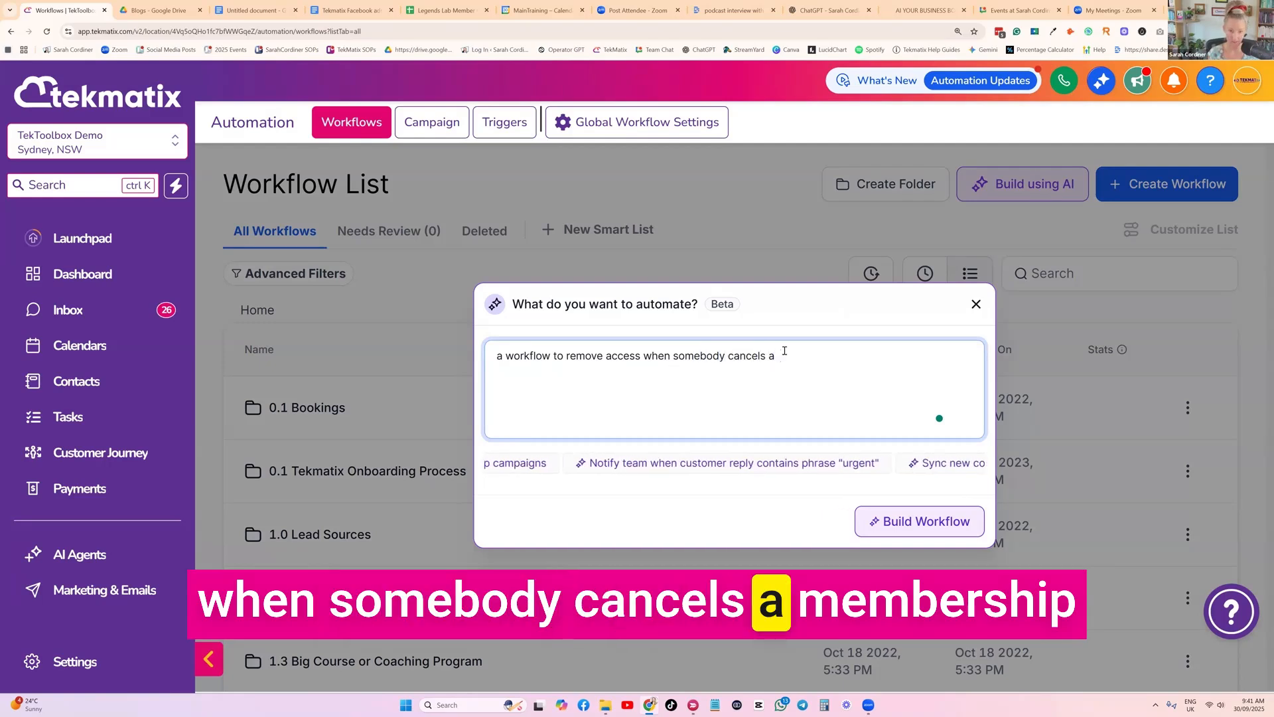
type("nmembership subscr")
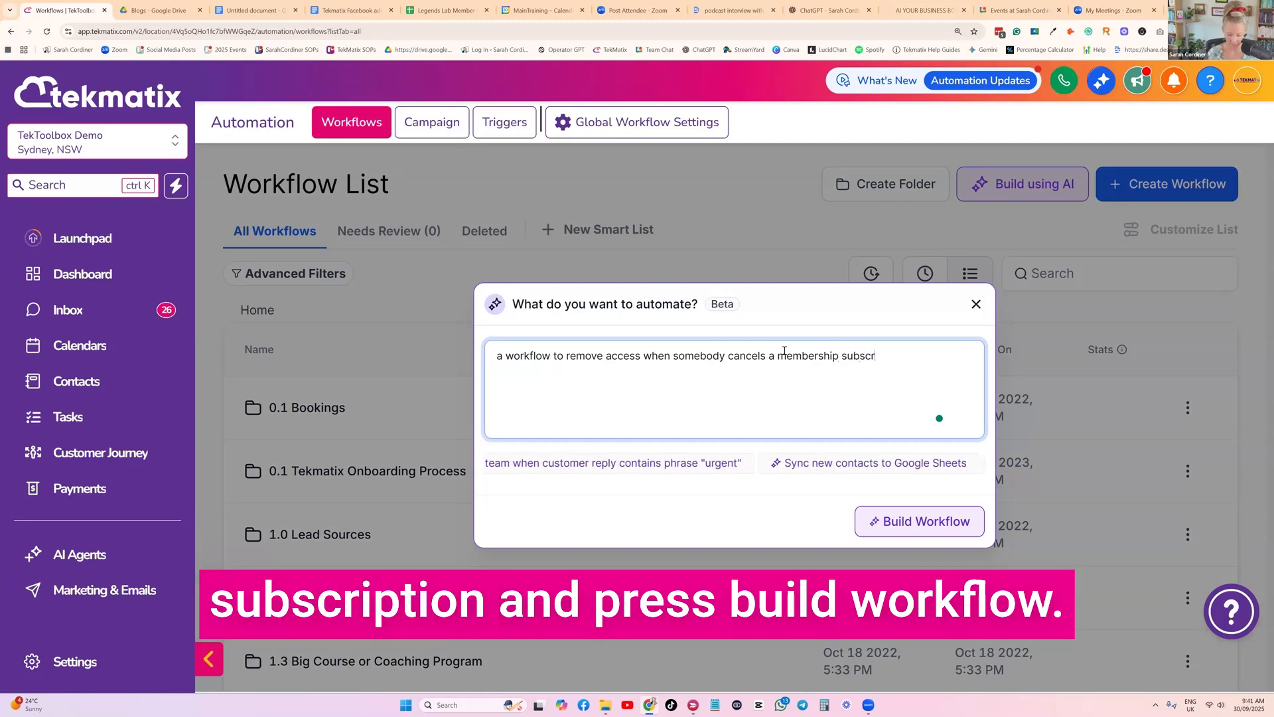
type("iption")
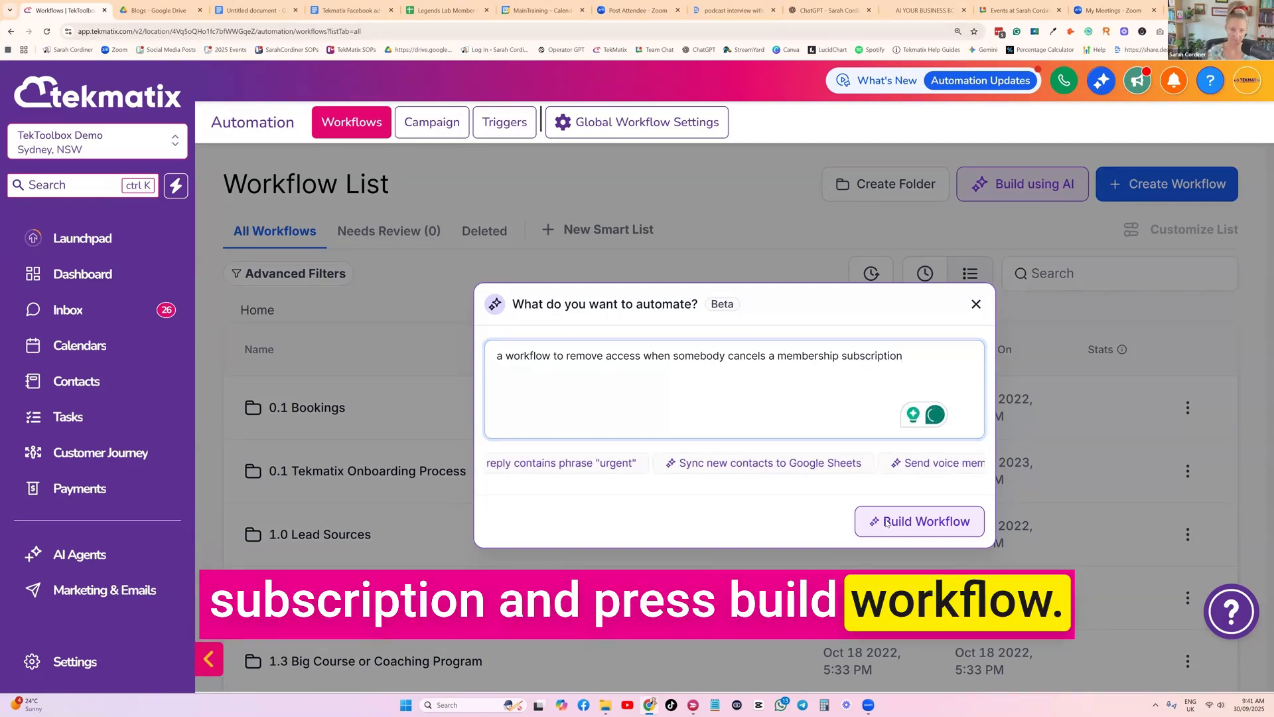
left_click(866, 525)
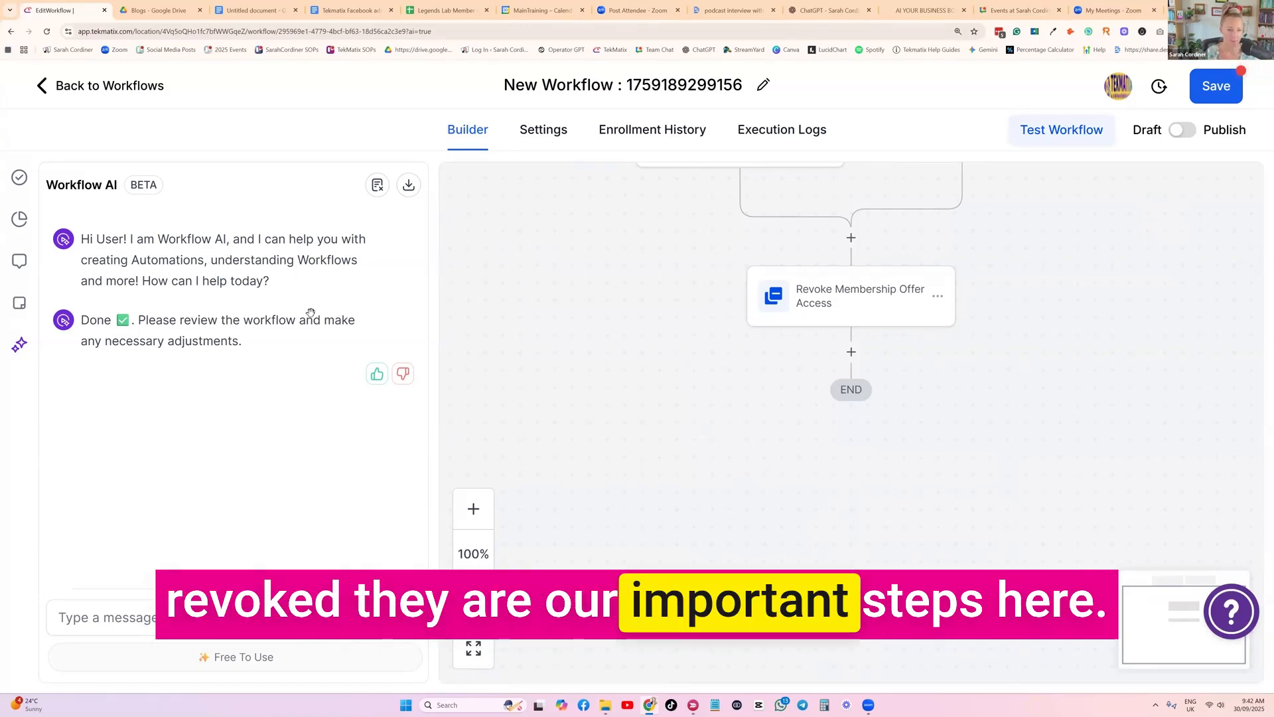
Review the trigger type and tag filter of the generated Membership Subscription Cancelled trigger, and close it without saving
scroll(708, 204, "up", 2)
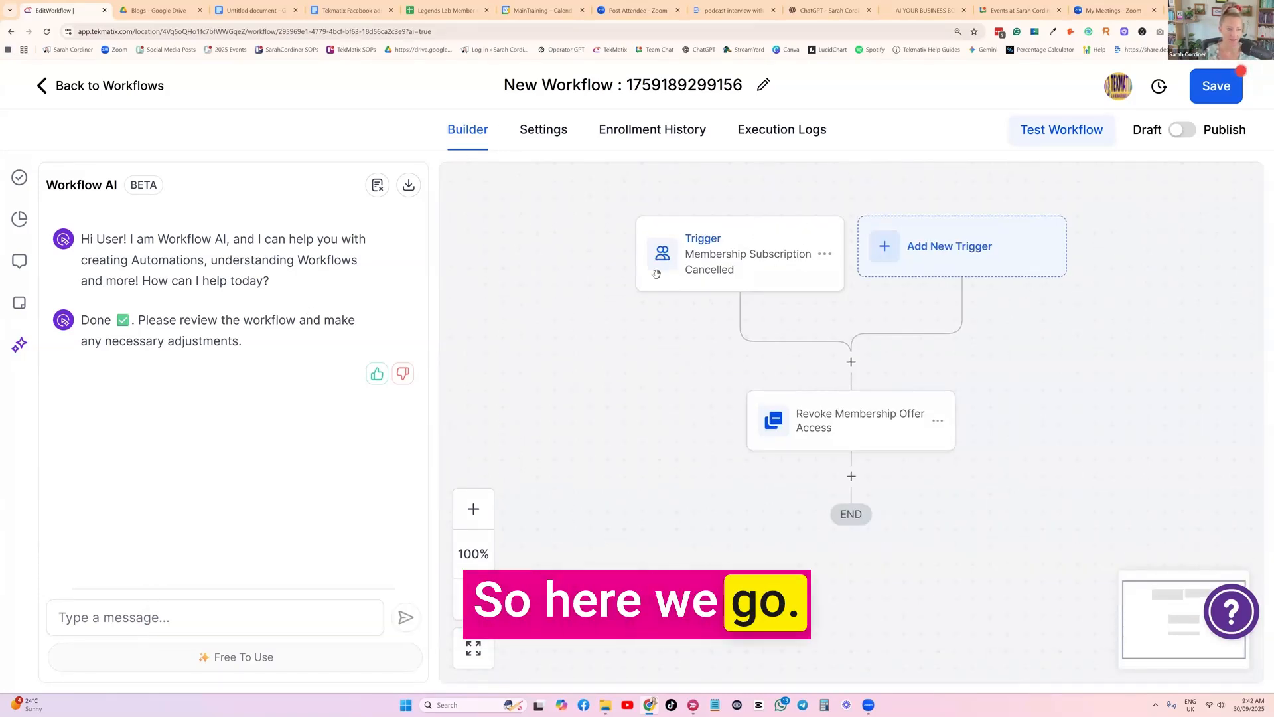
left_click(735, 268)
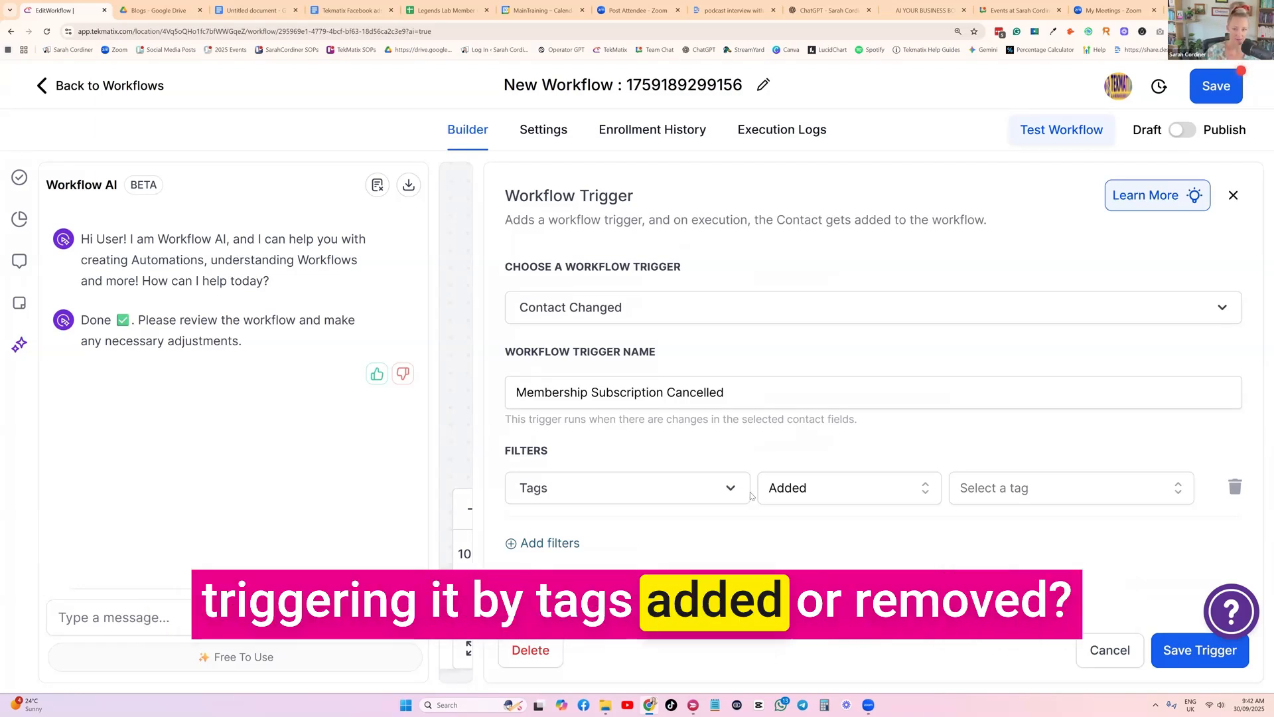
left_click(1094, 652)
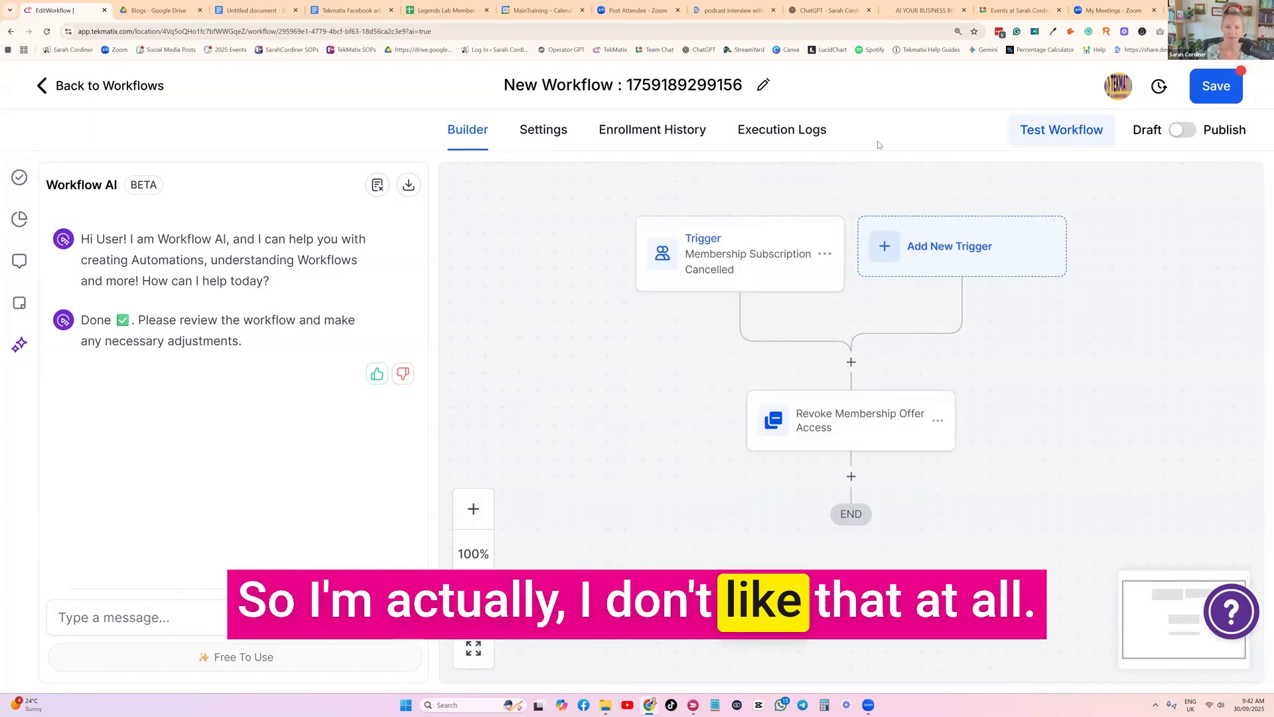
Delete the Membership Subscription Cancelled trigger from the workflow
left_click(825, 254)
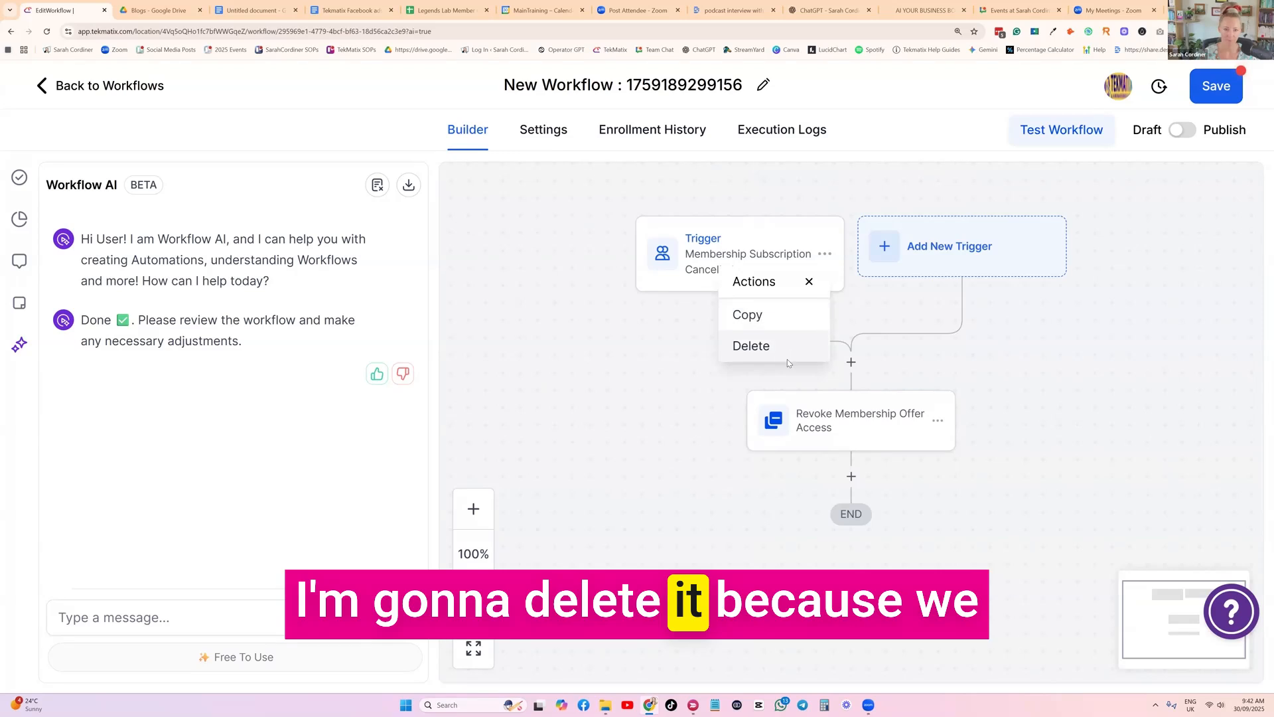
left_click(787, 357)
left_click(819, 428)
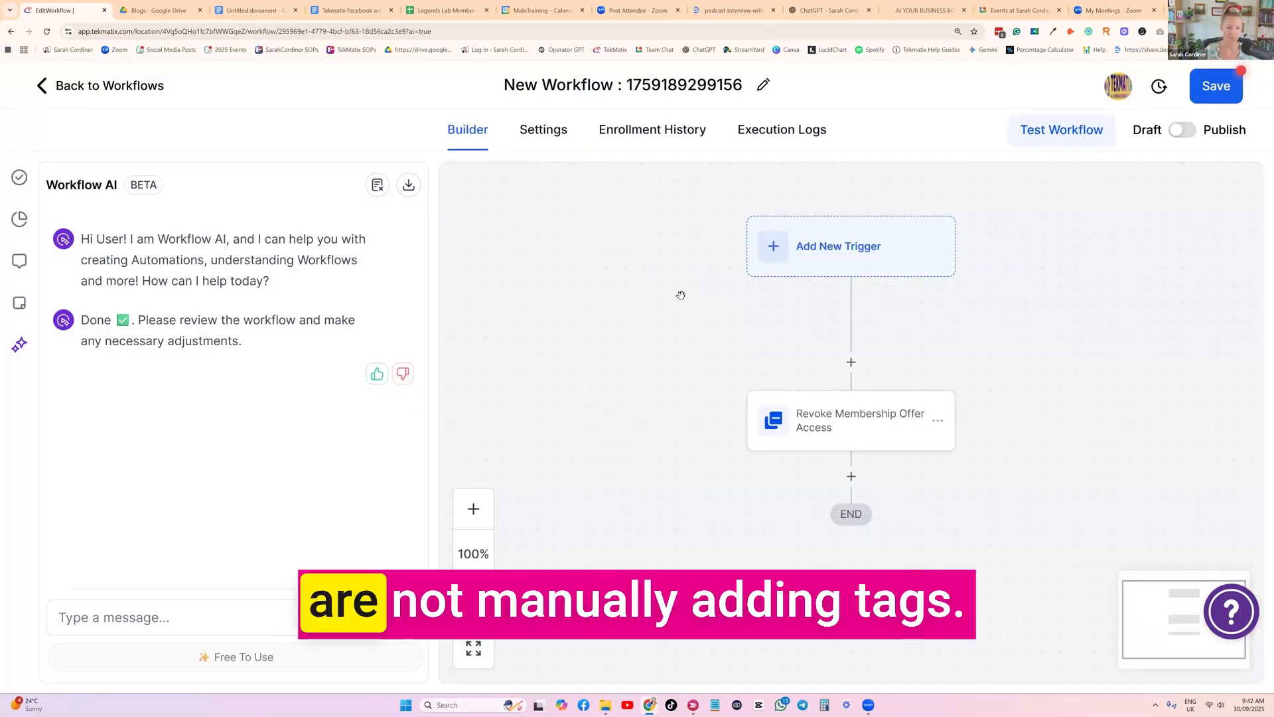
Add a new workflow trigger of the Form submitted type
left_click(836, 244)
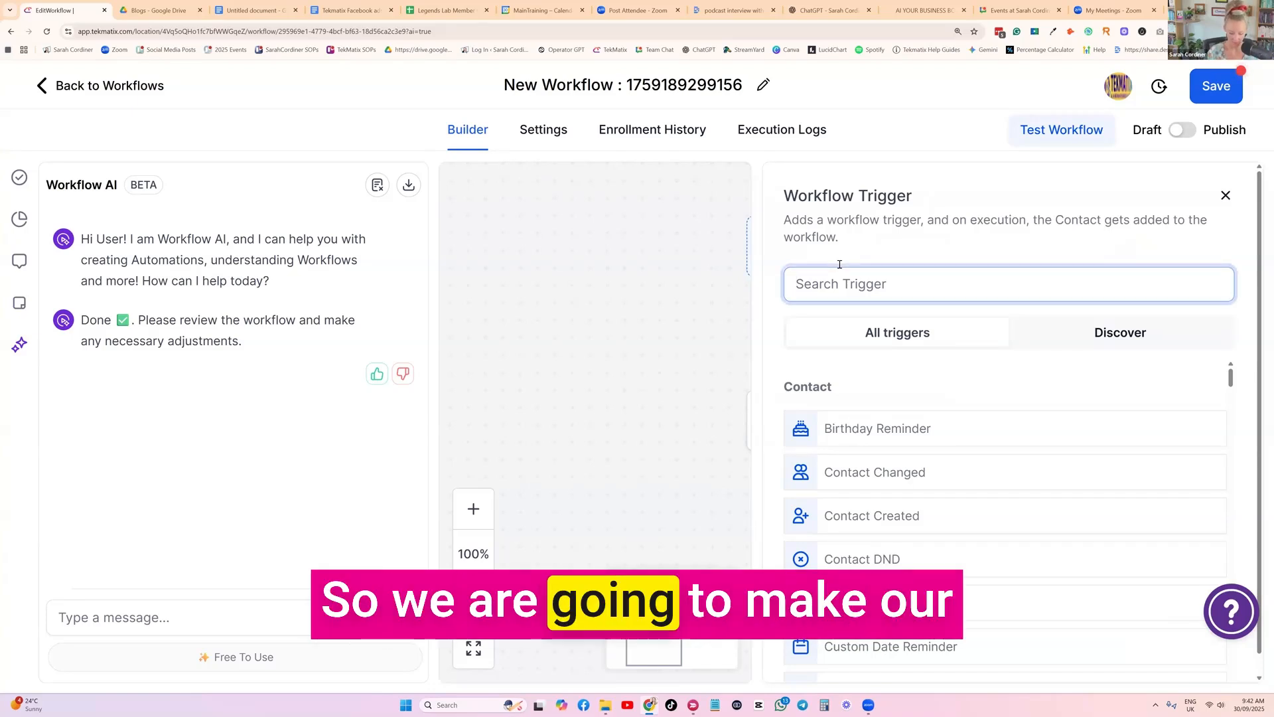
type("form")
left_click(878, 431)
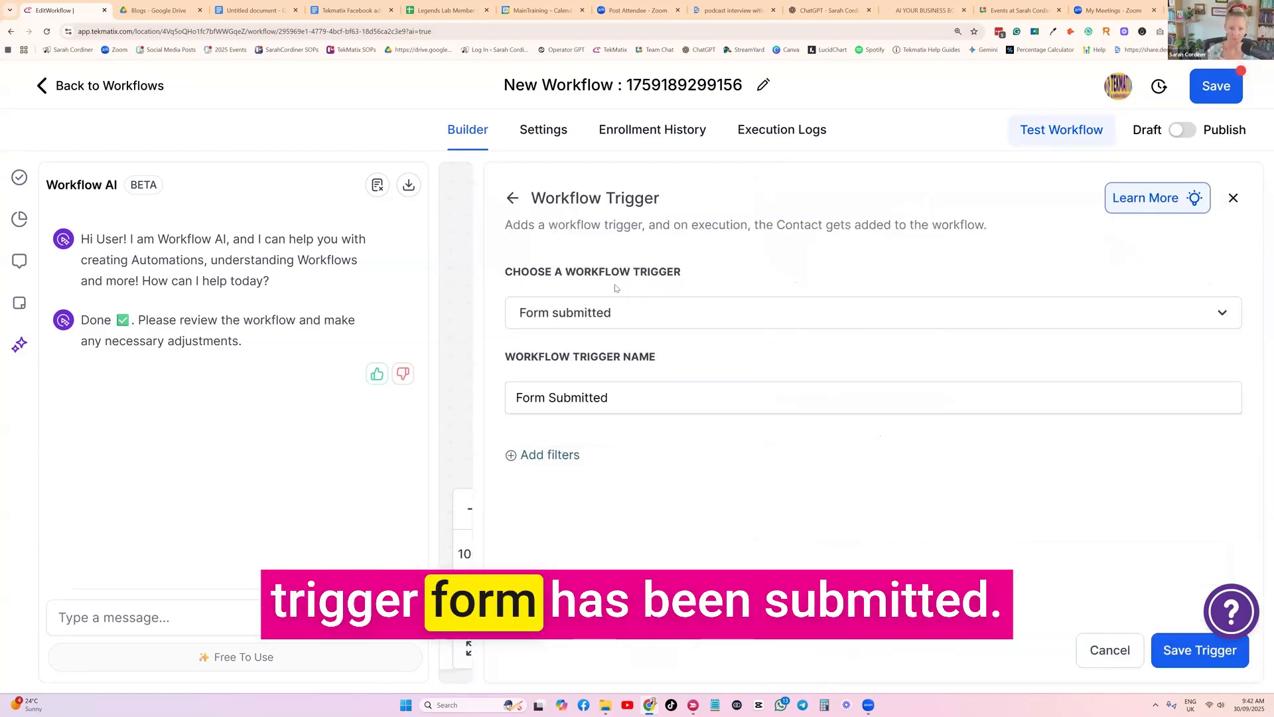
Filter the trigger with Form is "FREE registration for the leadership workshop - November 2024", and save the trigger
left_click(585, 476)
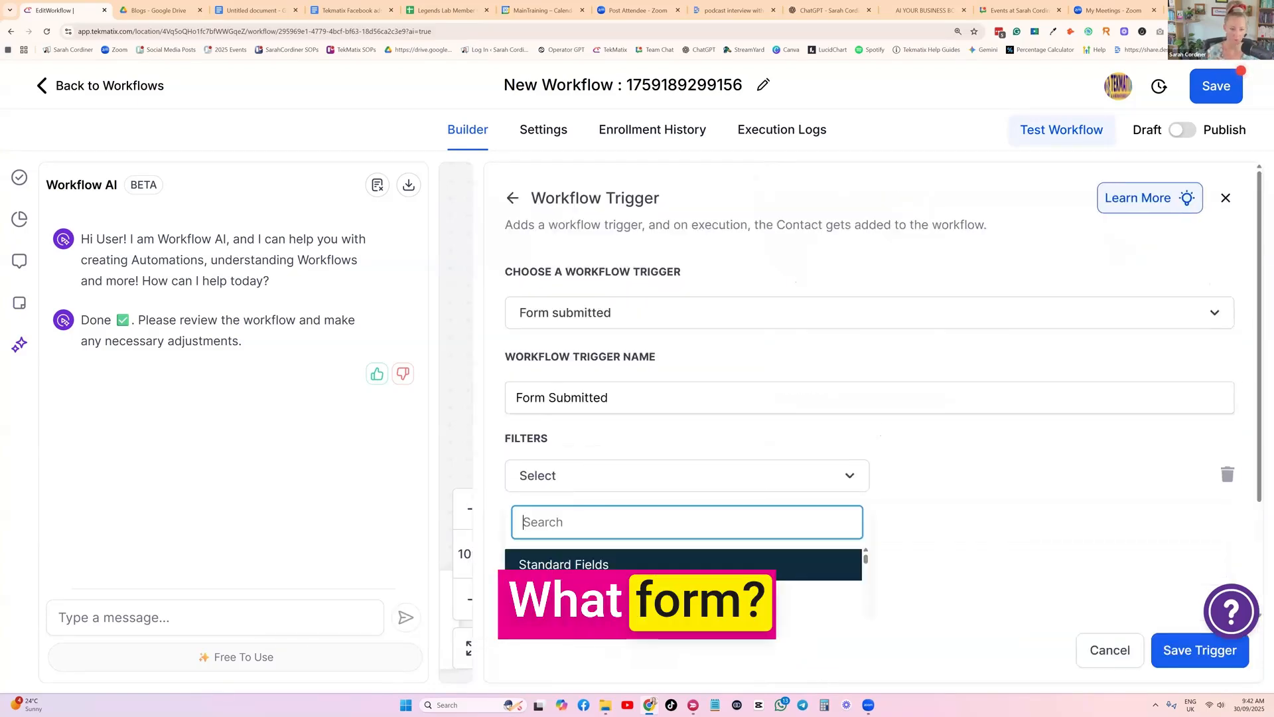
left_click(587, 592)
left_click(908, 494)
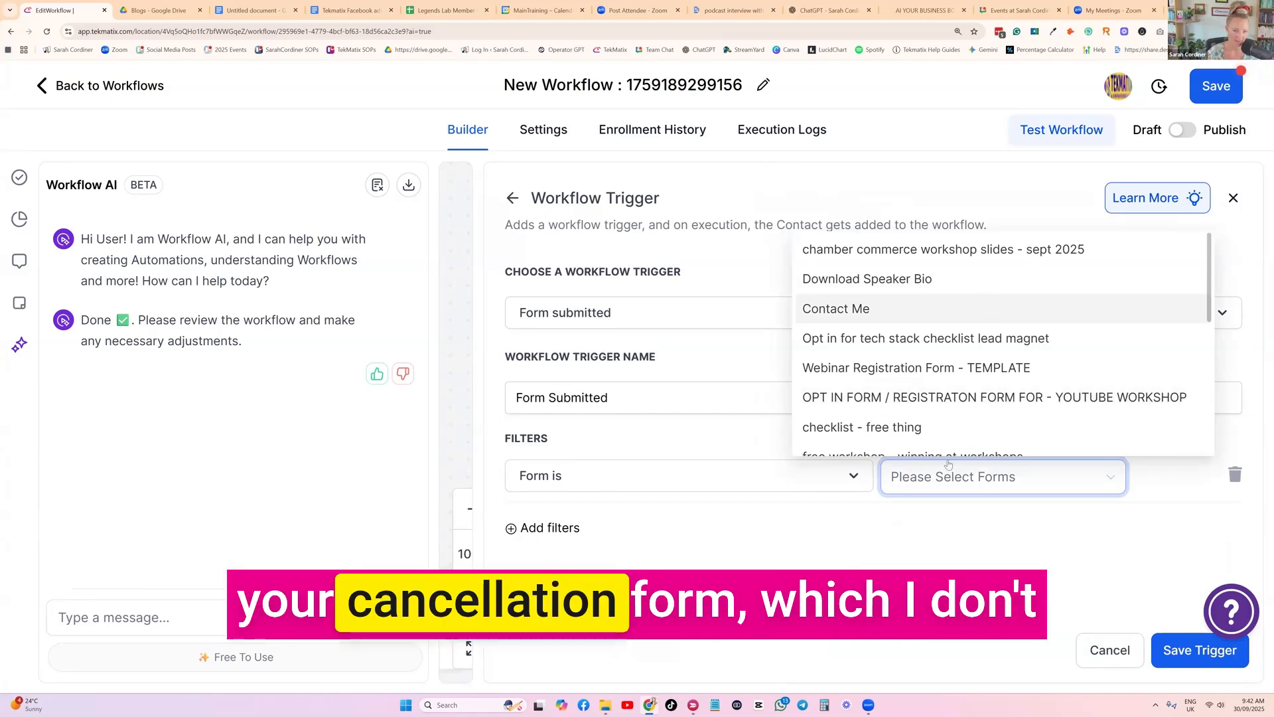
scroll(996, 321, "down", 10)
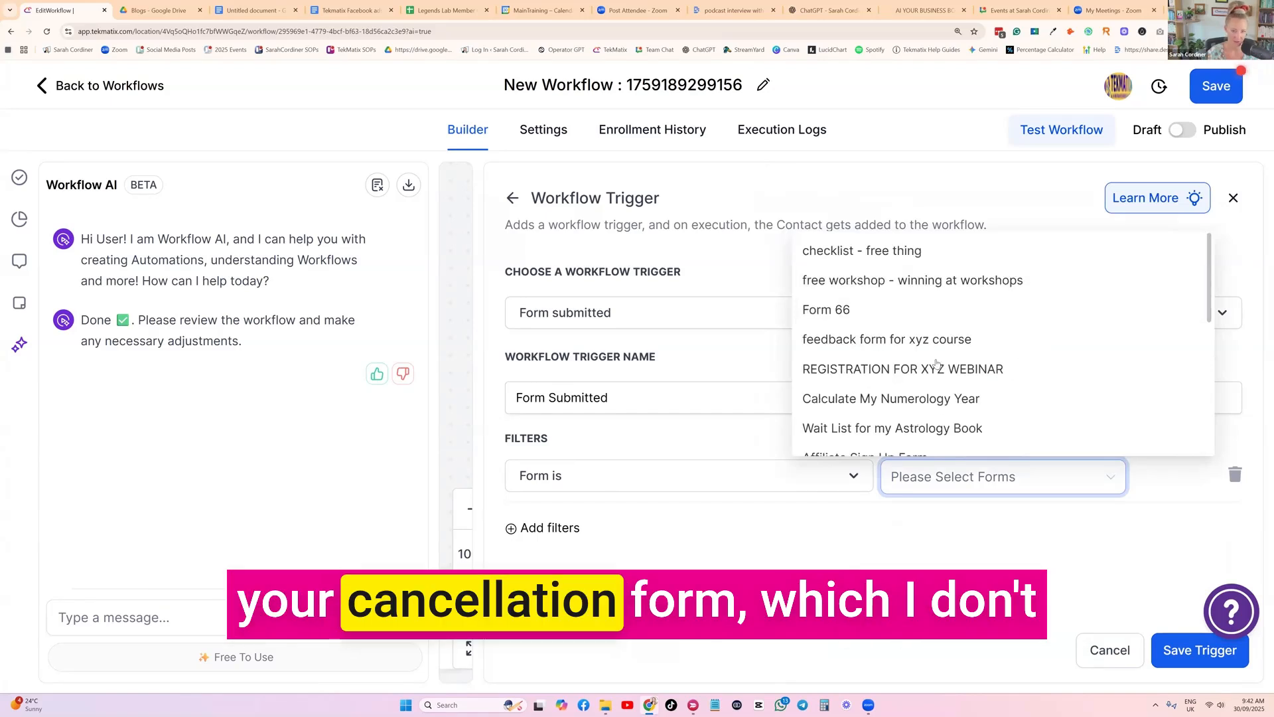
left_click(807, 554)
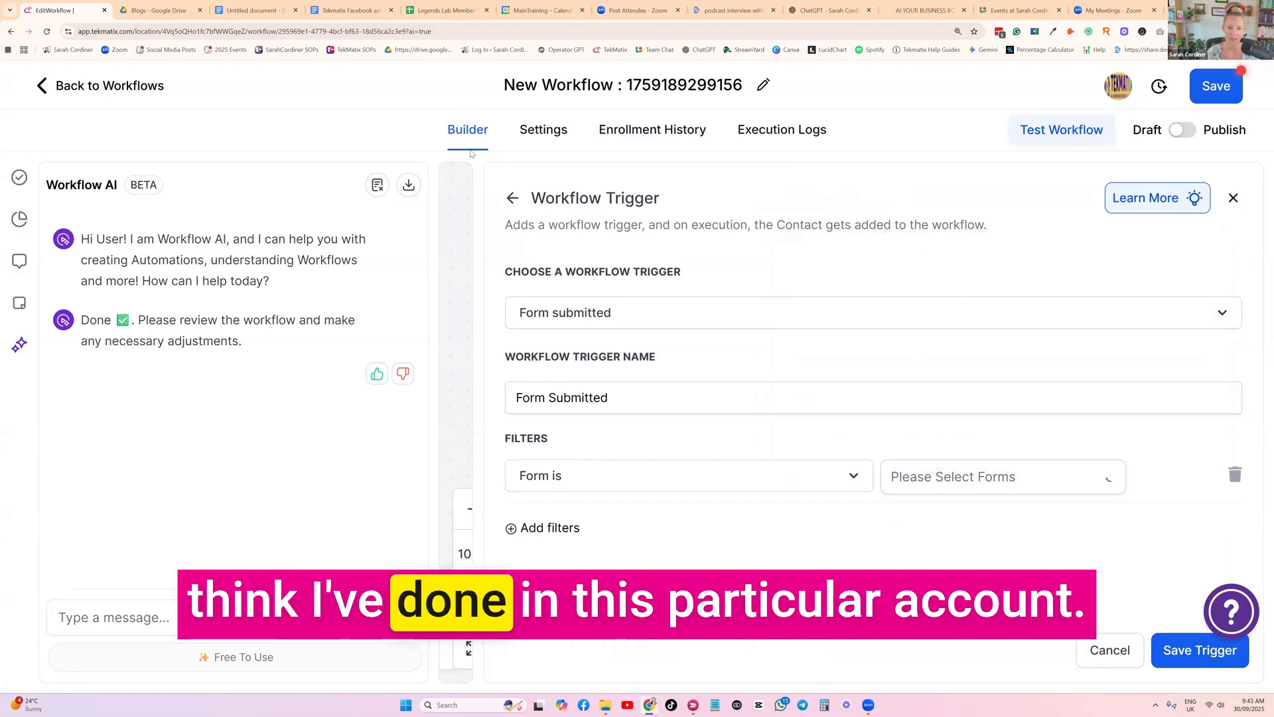
left_click(1018, 475)
left_click(996, 408)
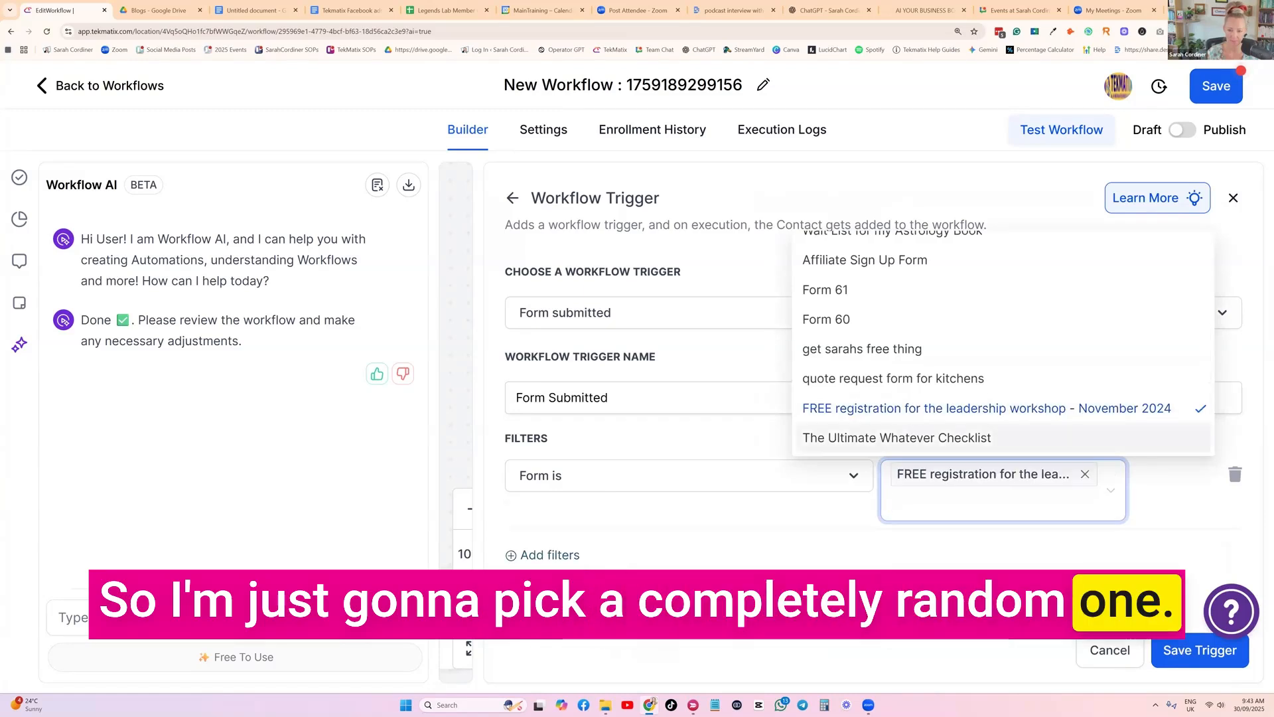
left_click(1182, 651)
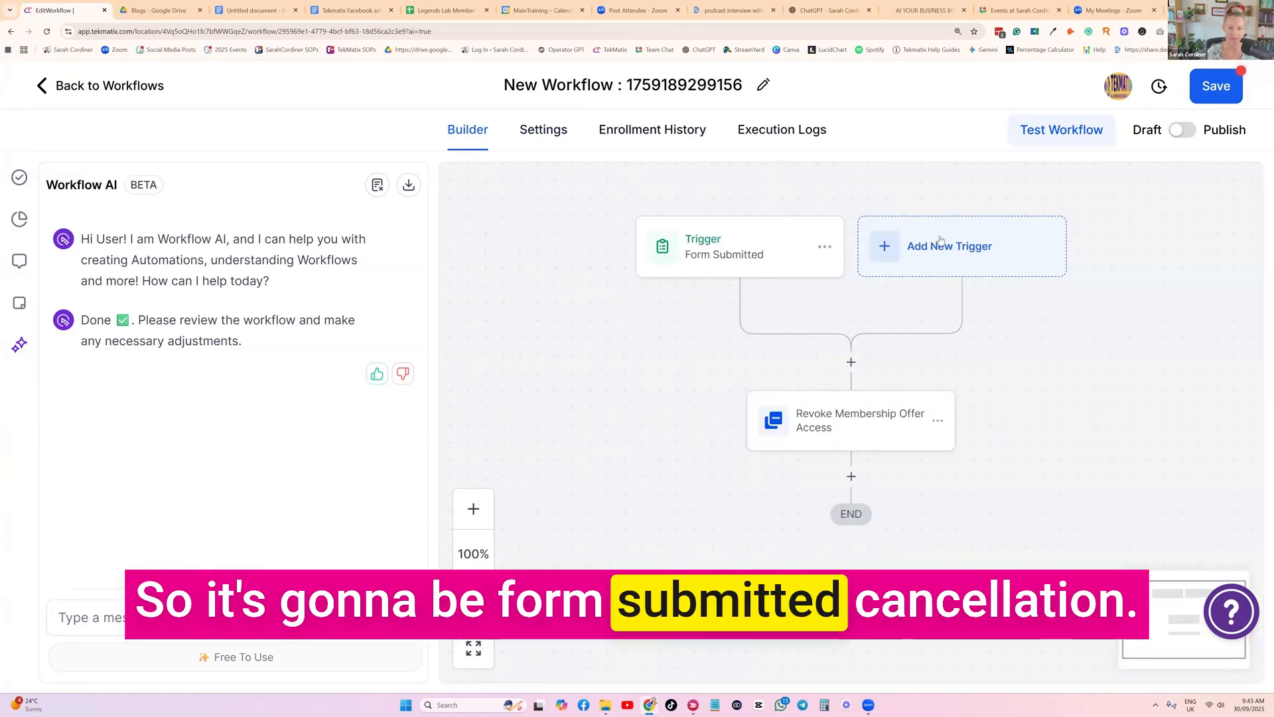
Start adding another workflow trigger and clear the Workflow AI conversation
left_click(771, 259)
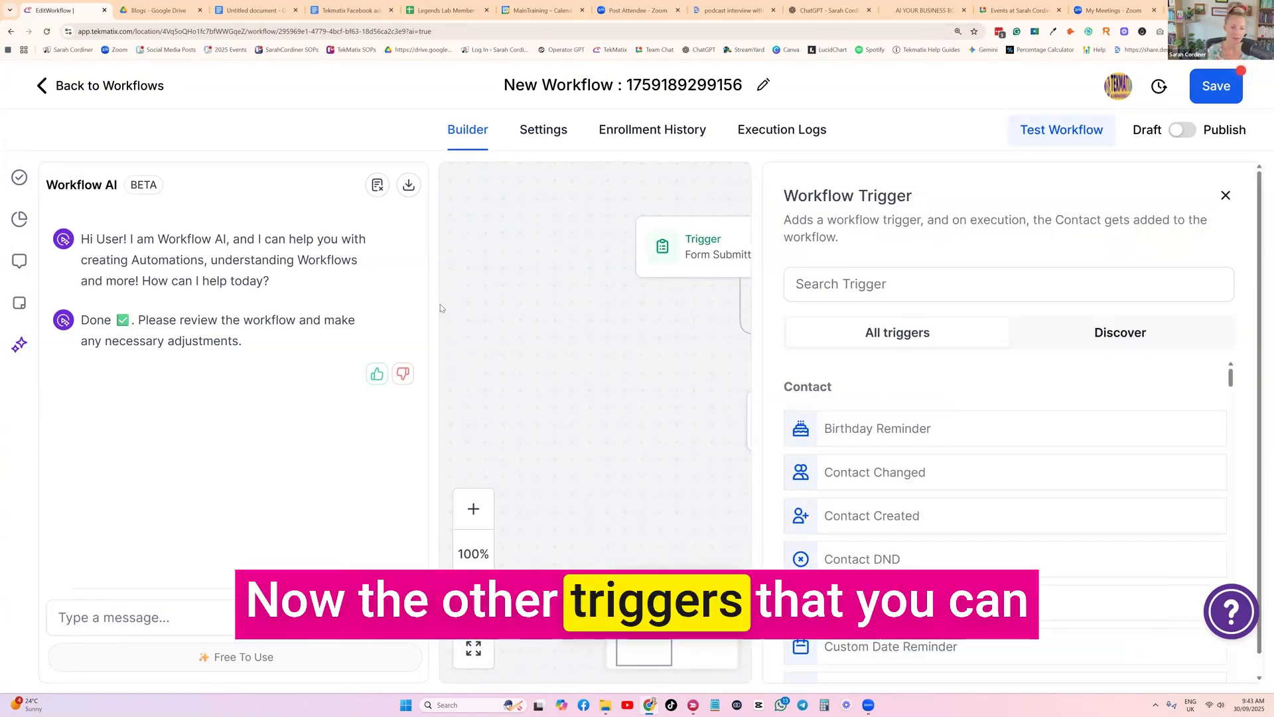
left_click(378, 186)
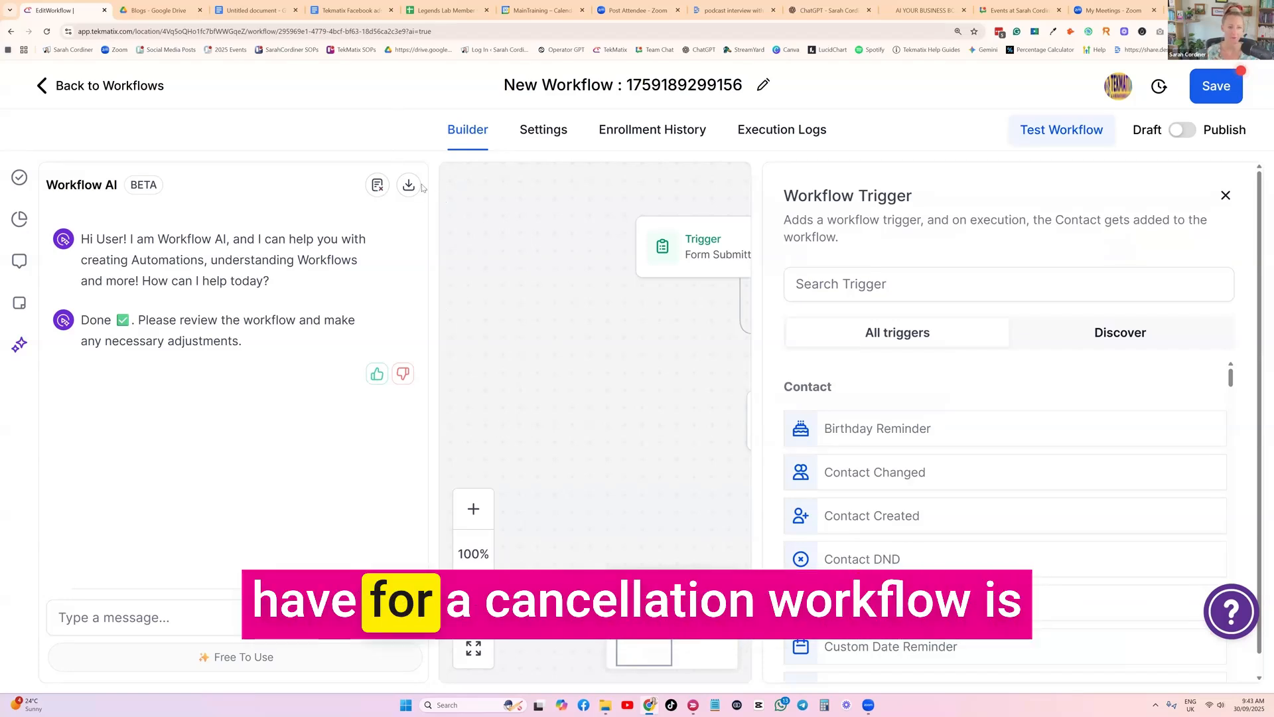
Search the trigger list for "payment" and choose Subscription from the Payments category as the new trigger's type
left_click(808, 285)
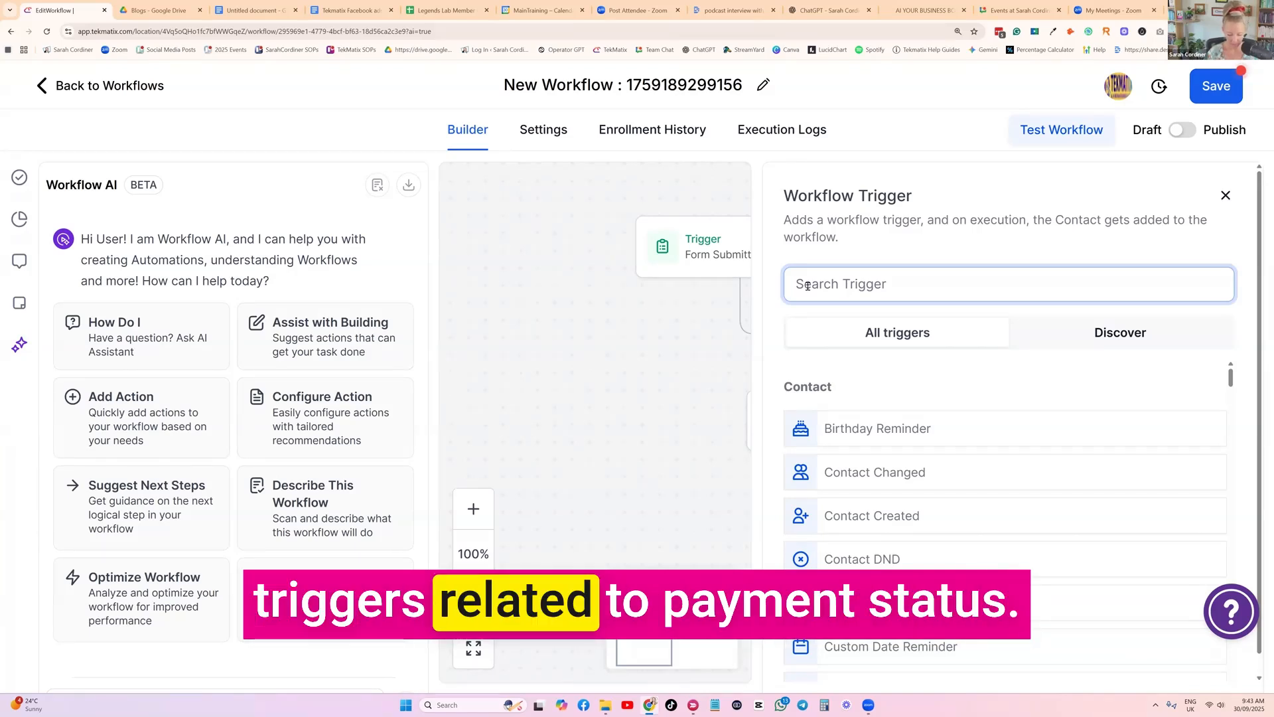
type("payment")
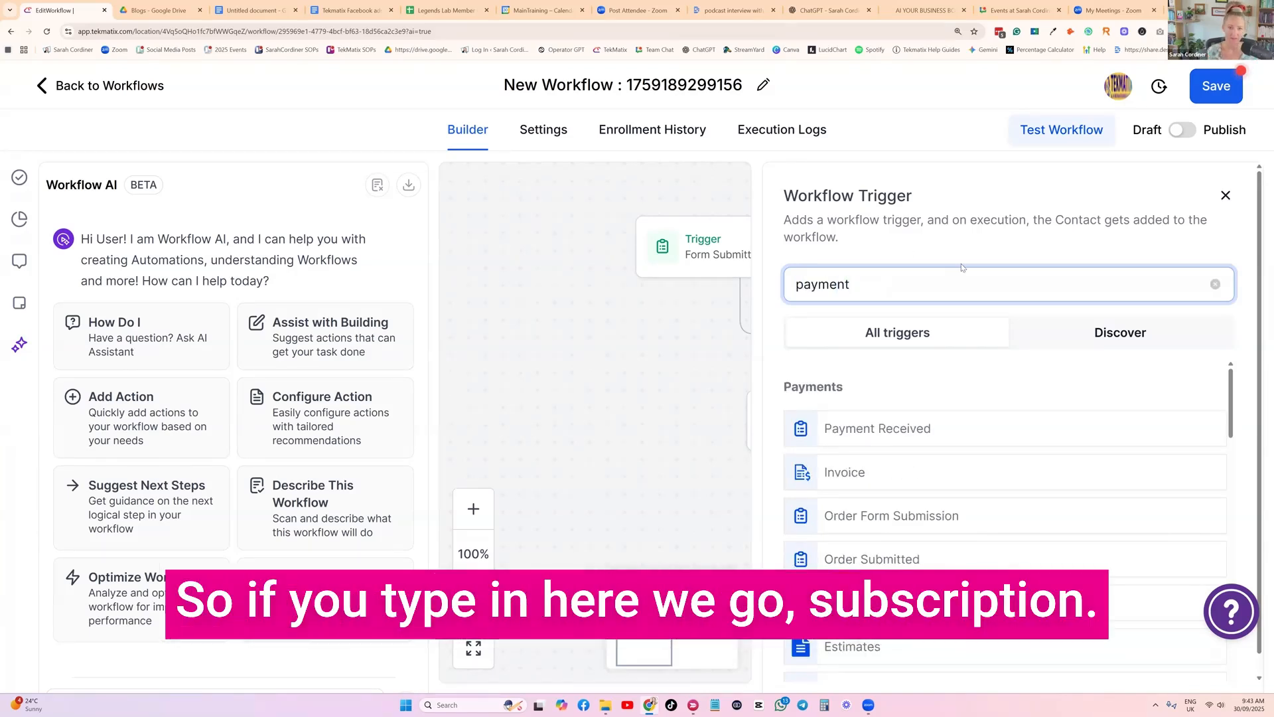
scroll(998, 370, "down", 1)
scroll(979, 402, "down", 3)
scroll(979, 403, "down", 2)
scroll(955, 416, "up", 1)
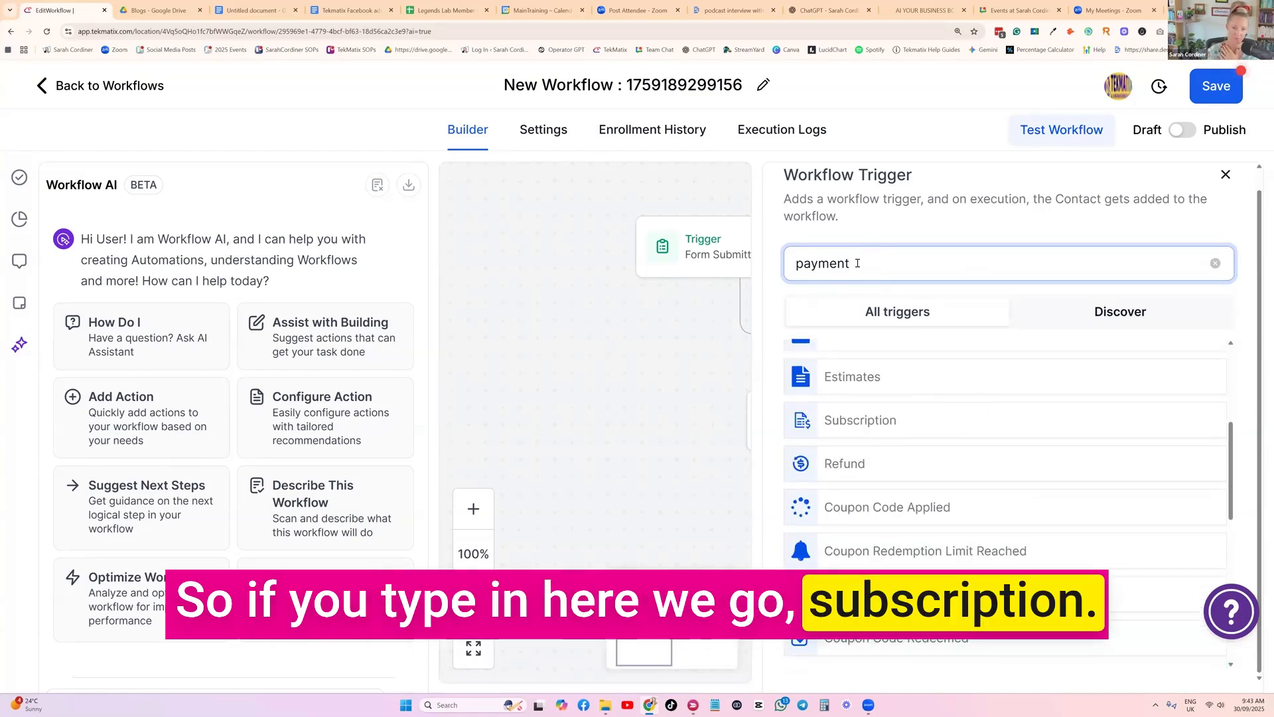
scroll(863, 424, "up", 4)
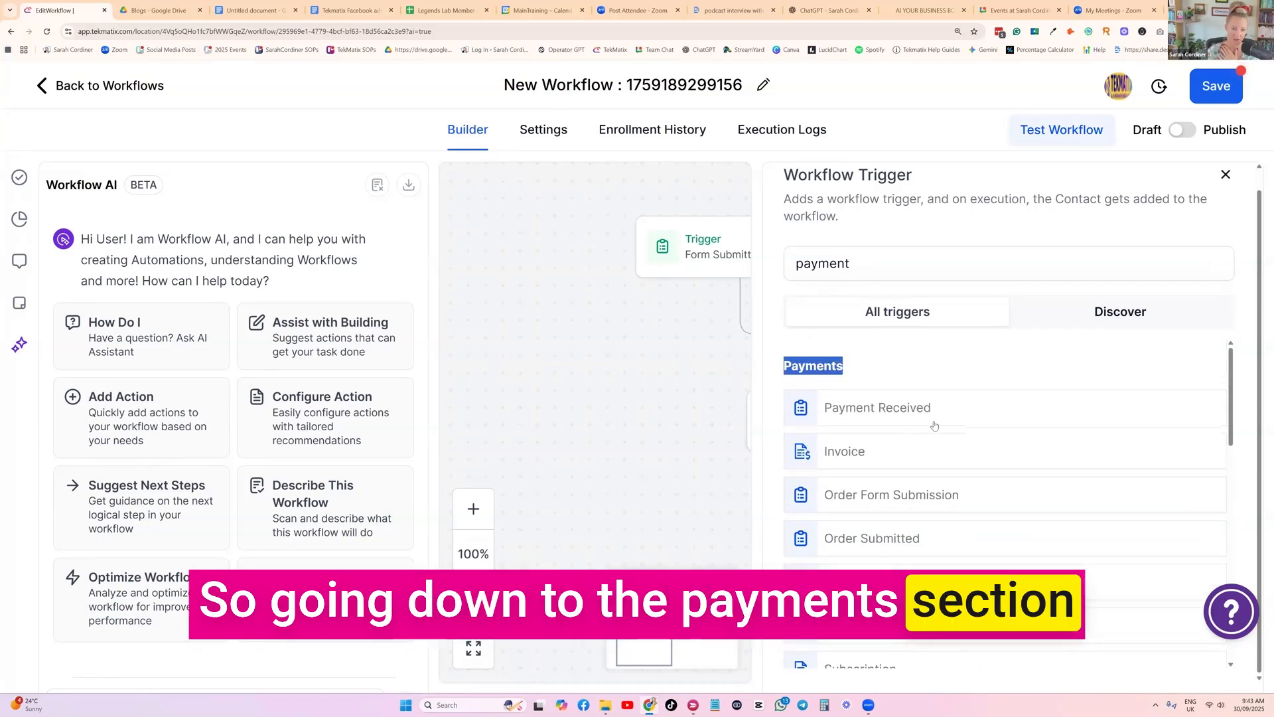
scroll(932, 425, "down", 3)
scroll(863, 507, "down", 2)
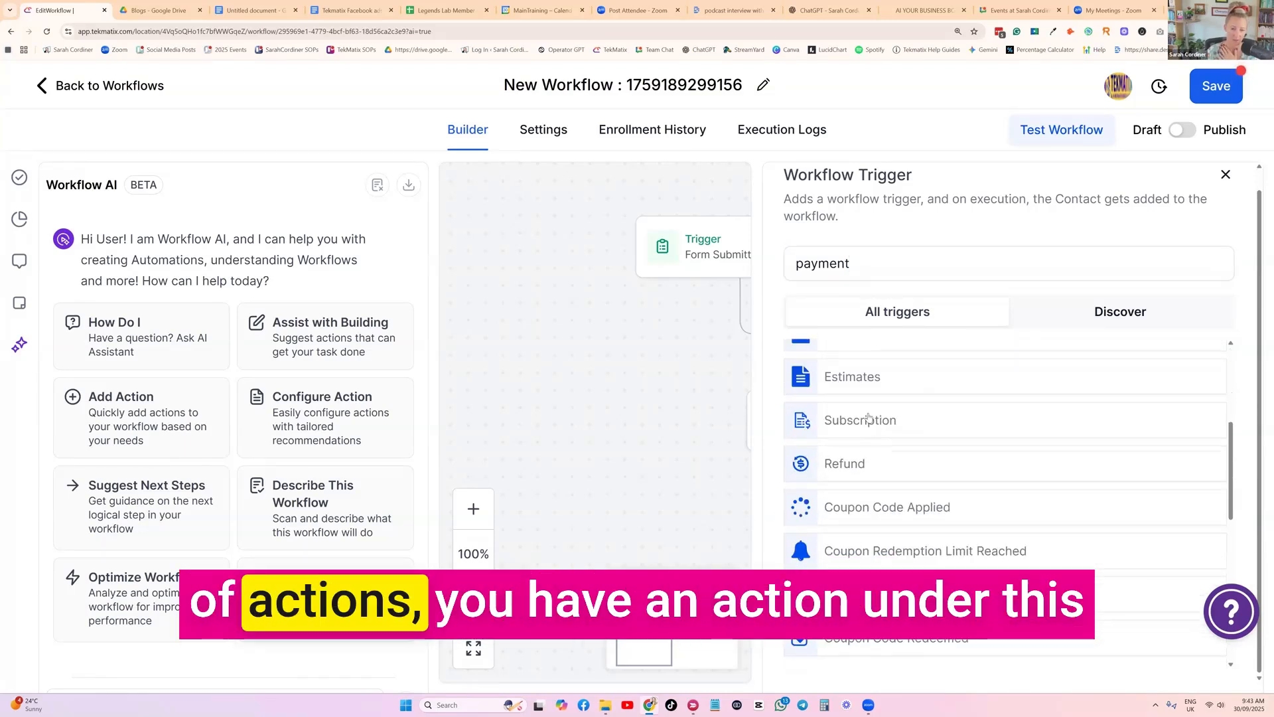
scroll(856, 441, "up", 5)
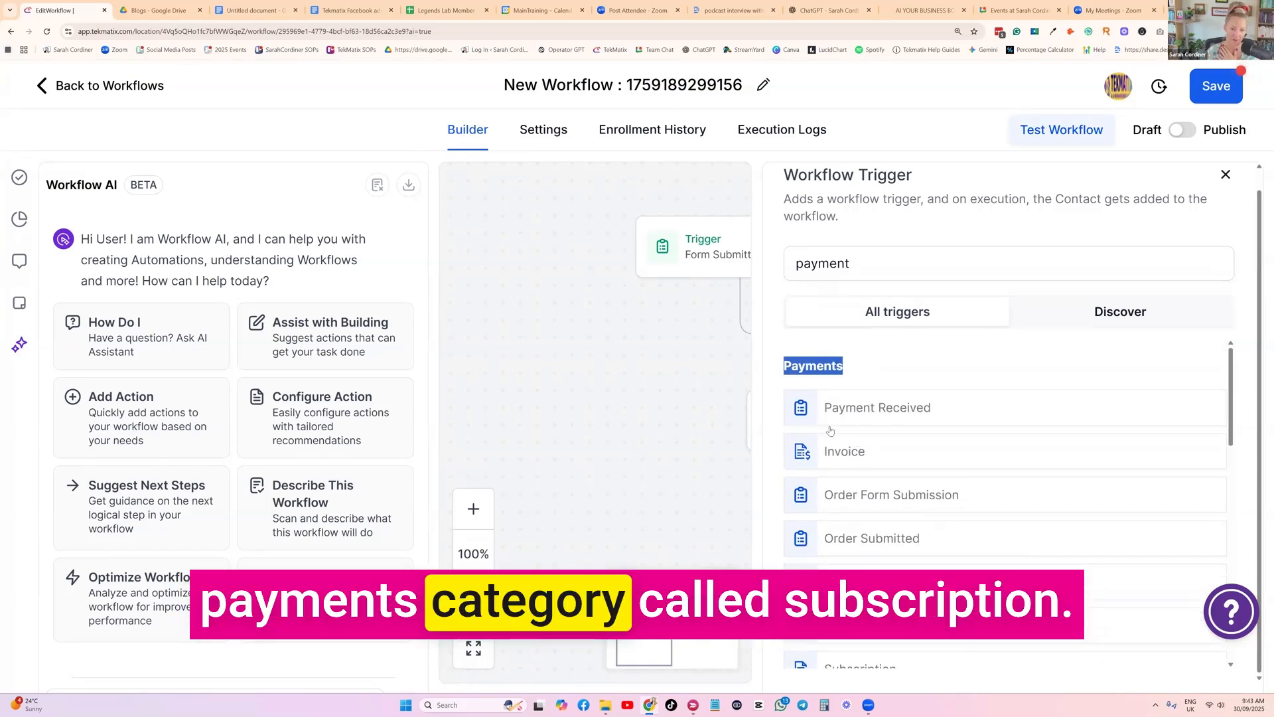
scroll(856, 458, "down", 3)
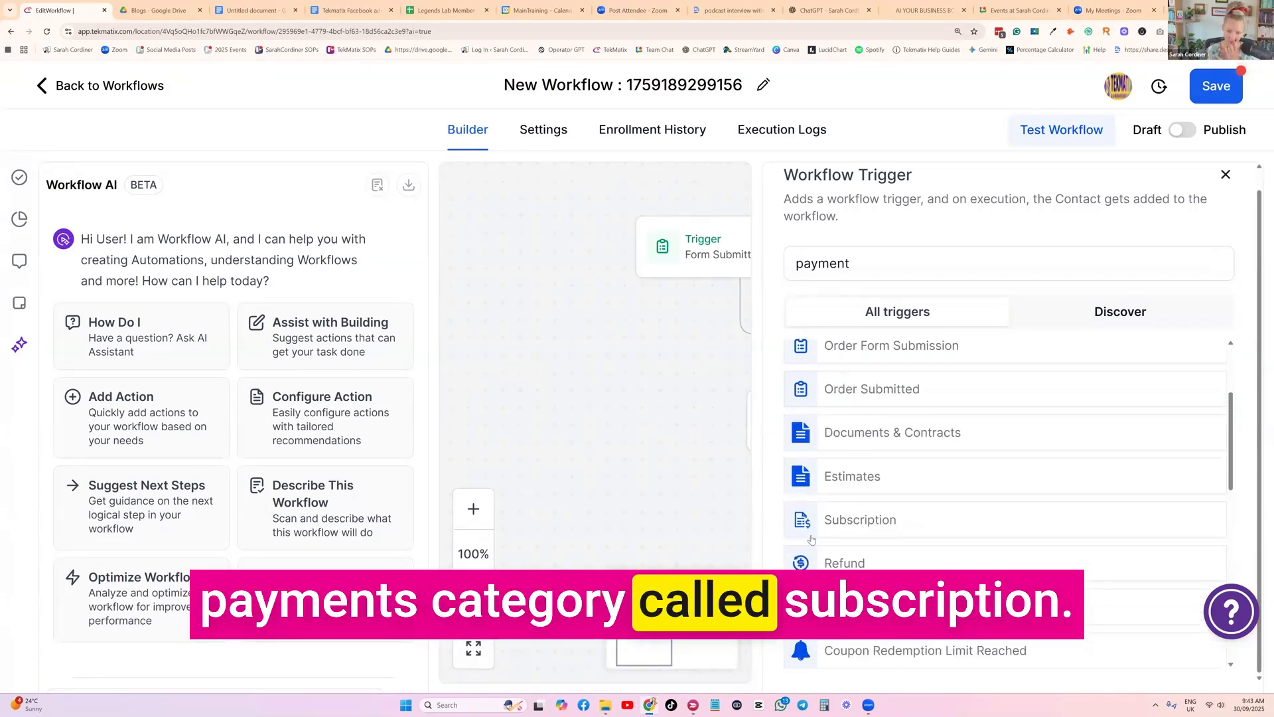
scroll(869, 518, "down", 2)
left_click(856, 420)
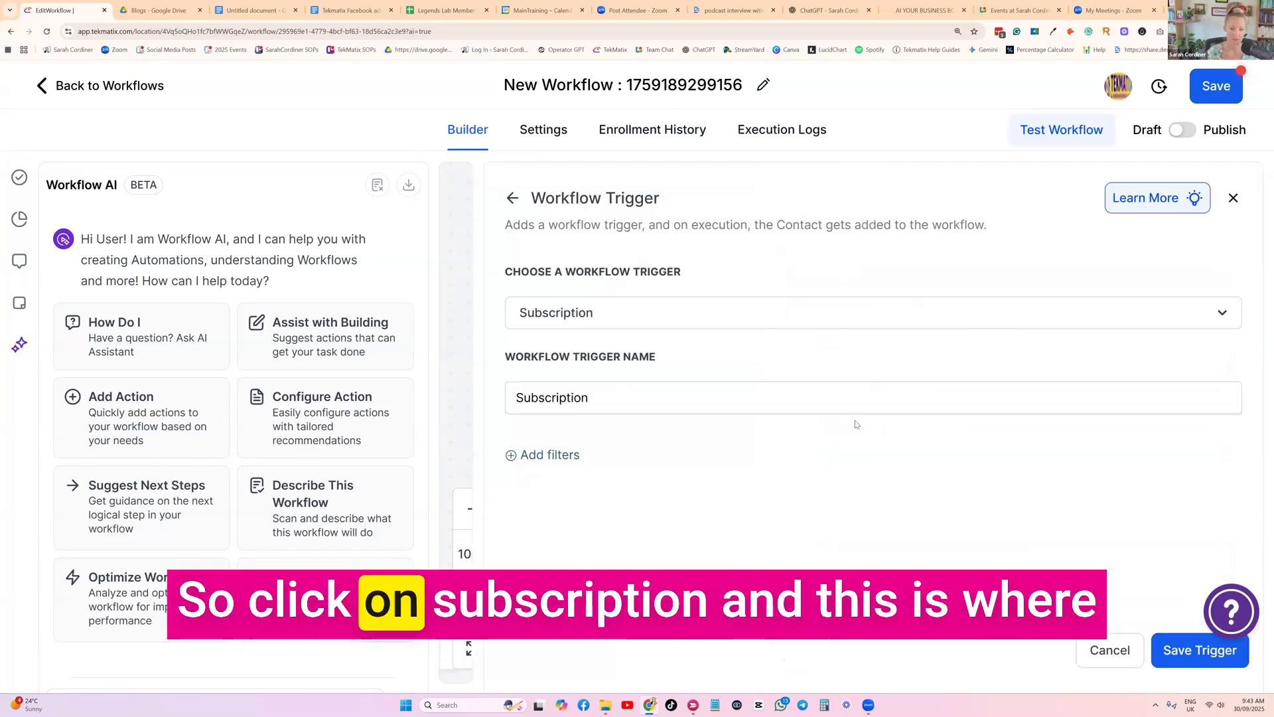
Add a filter to the Subscription trigger so that Global Products Is "Barista course - monthly subscription"
left_click(550, 454)
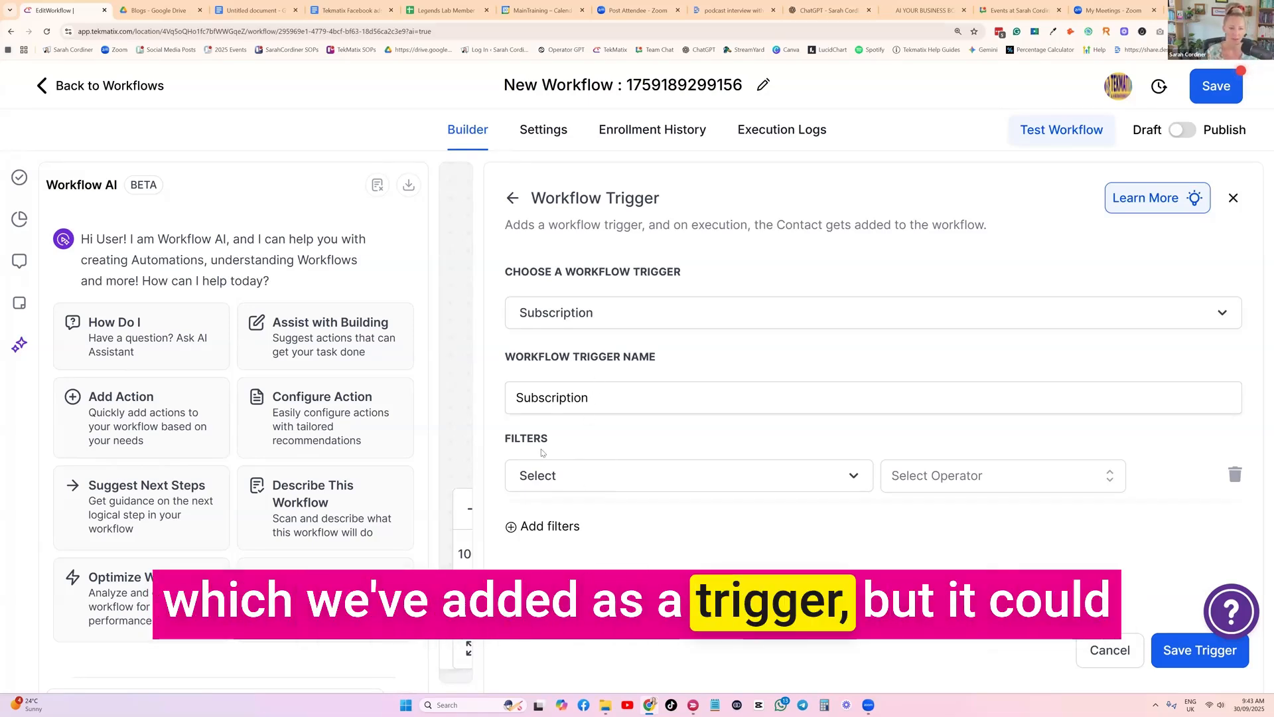
left_click(557, 475)
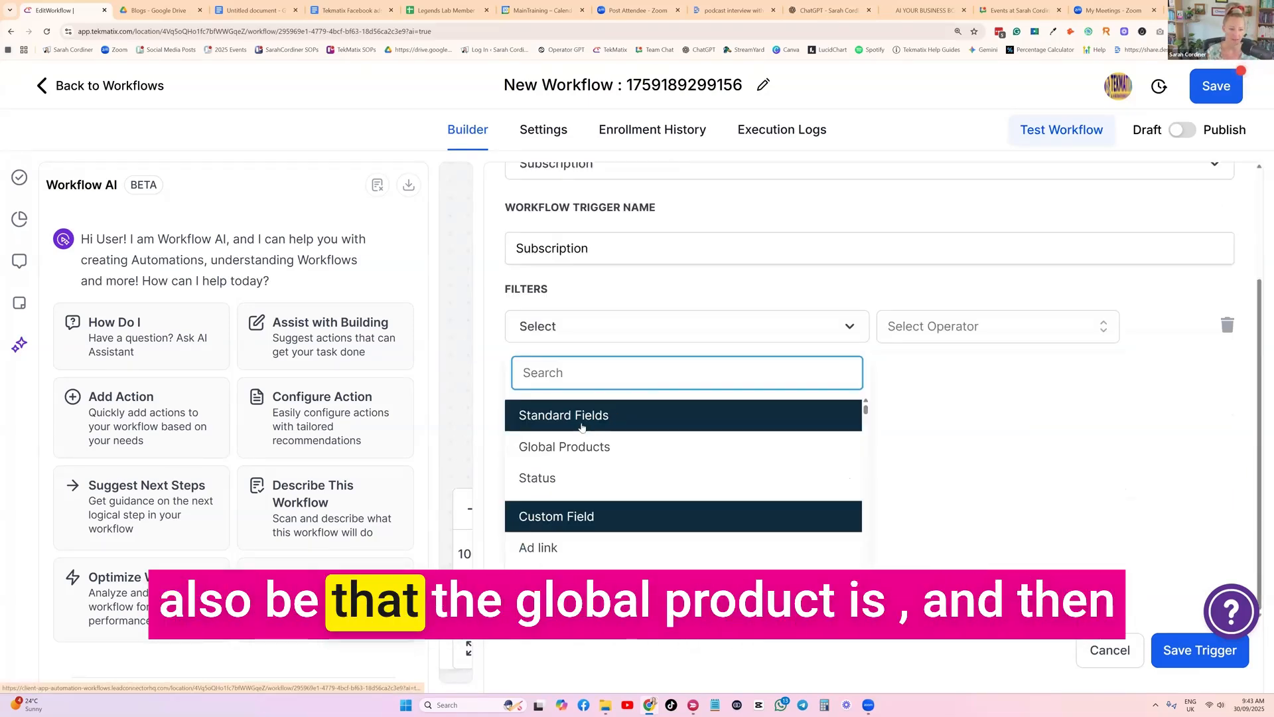
left_click(634, 446)
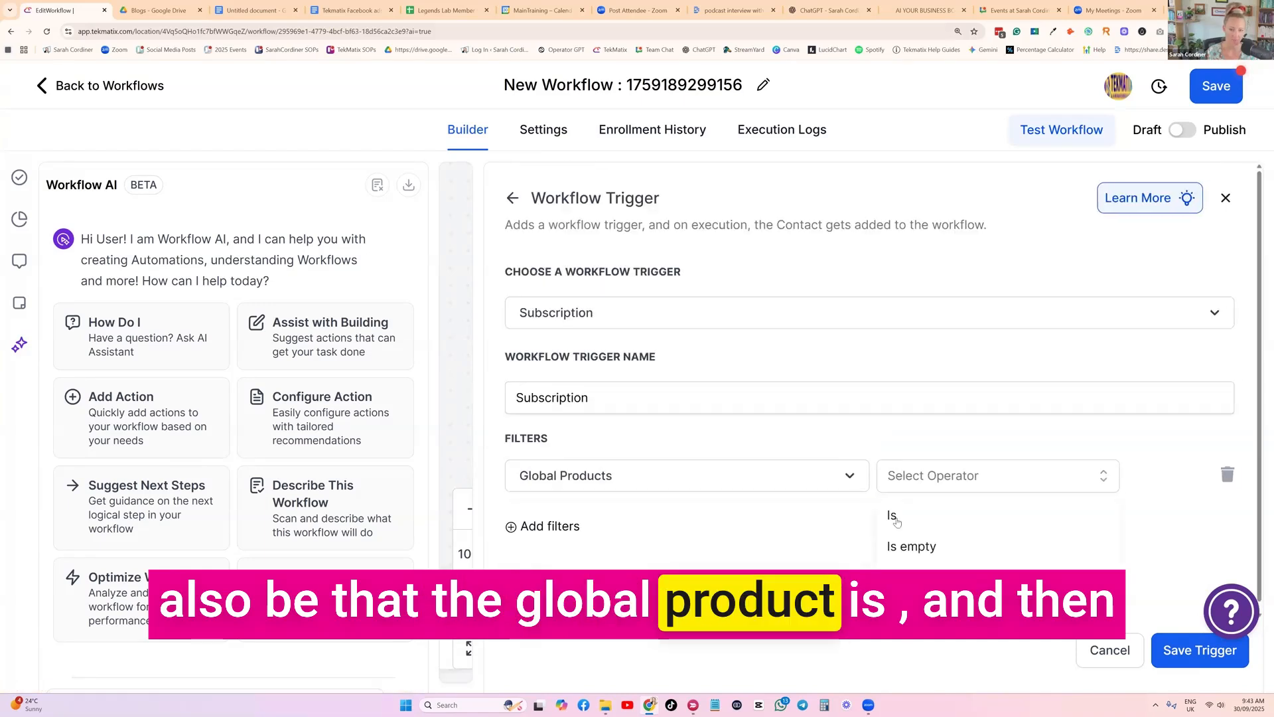
left_click(894, 517)
left_click(1026, 468)
scroll(1050, 502, "down", 3)
scroll(1051, 502, "down", 9)
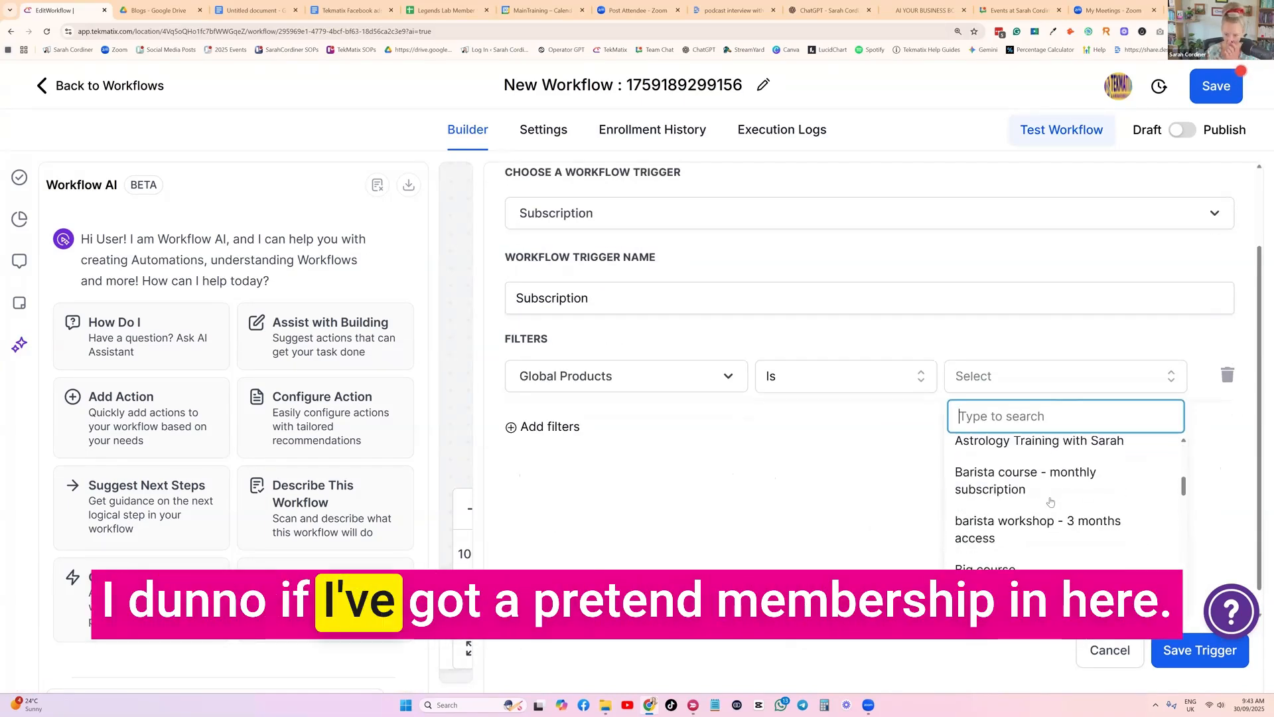
scroll(1050, 503, "up", 3)
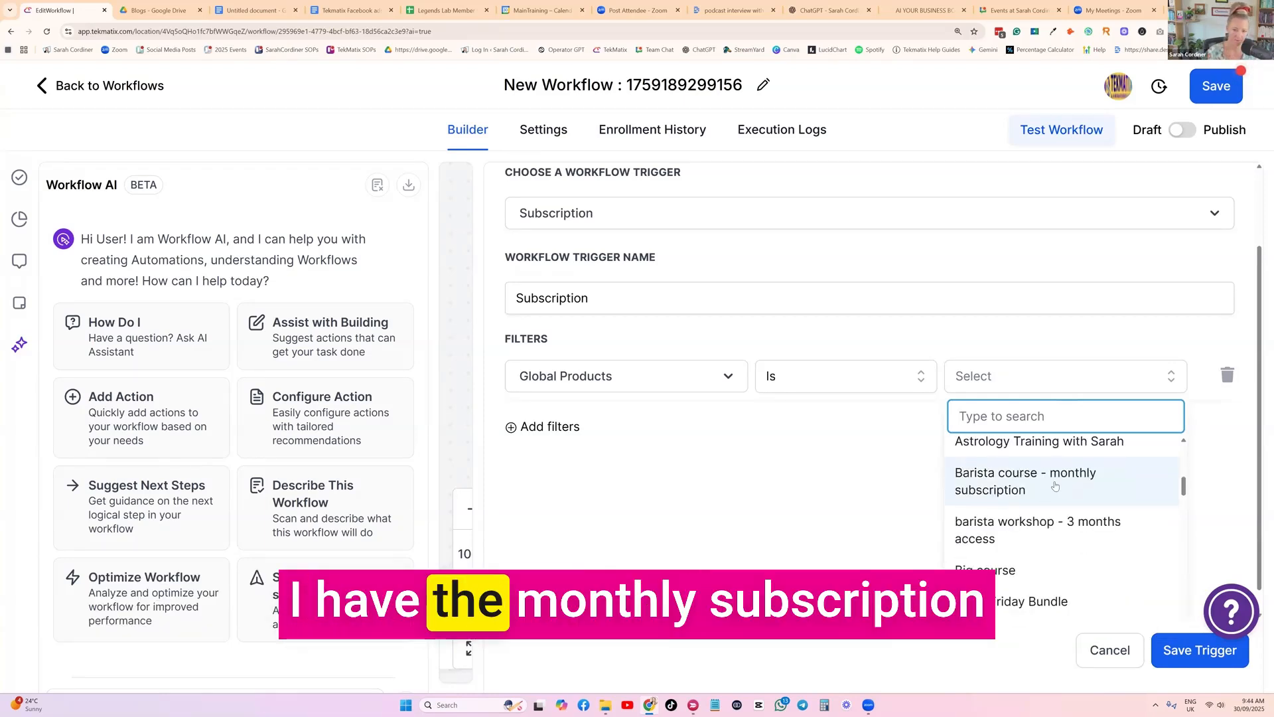
left_click(1056, 486)
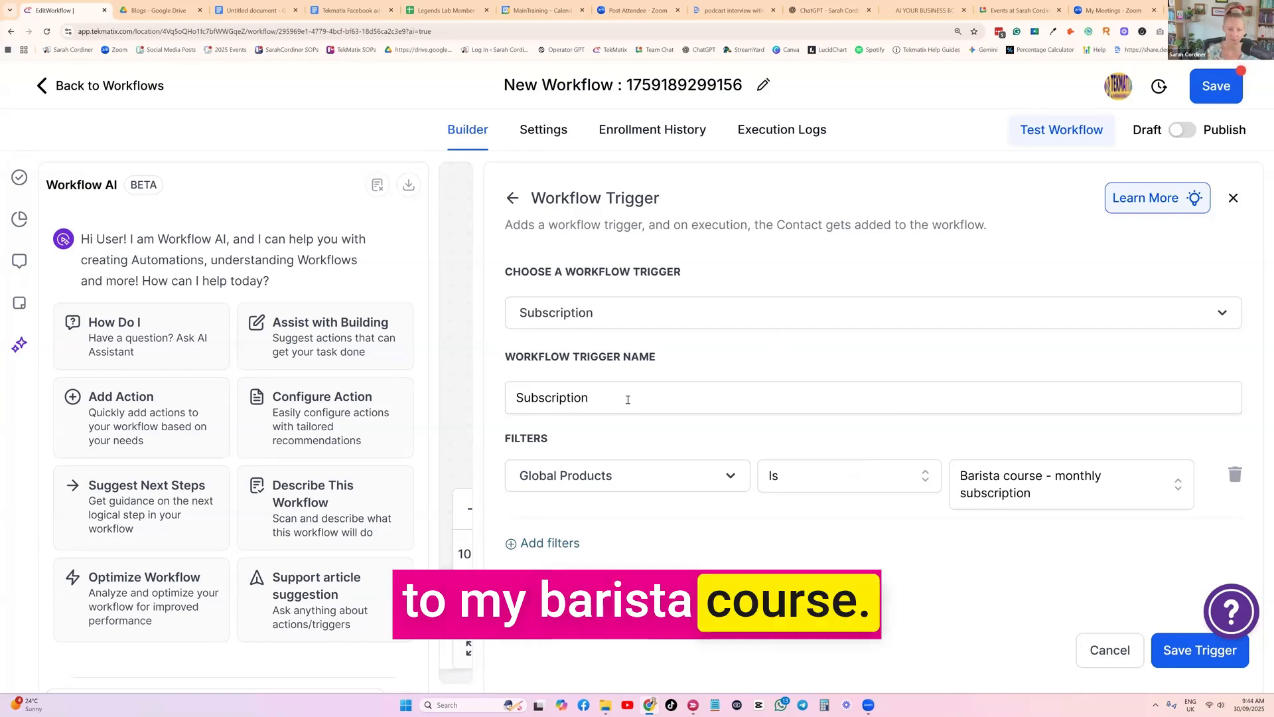
Review the subscription status options and add a second filter so that Status Is Expired
left_click(543, 544)
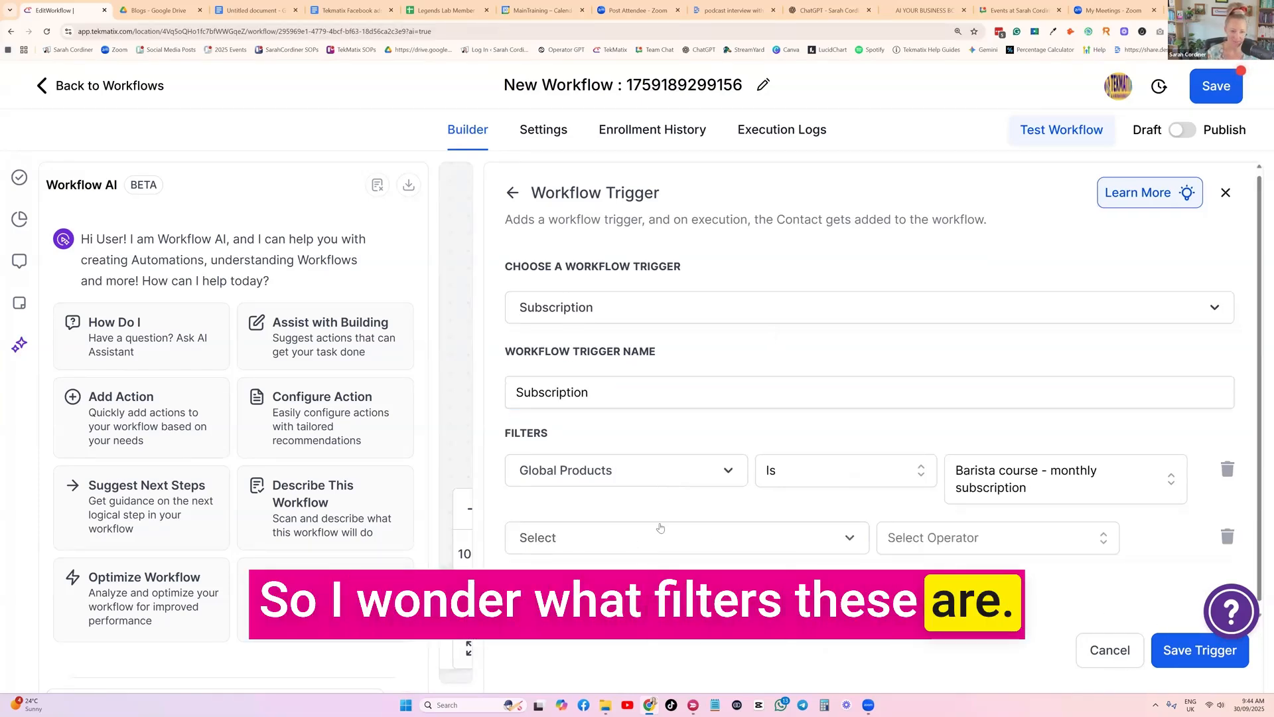
left_click(641, 537)
left_click(585, 492)
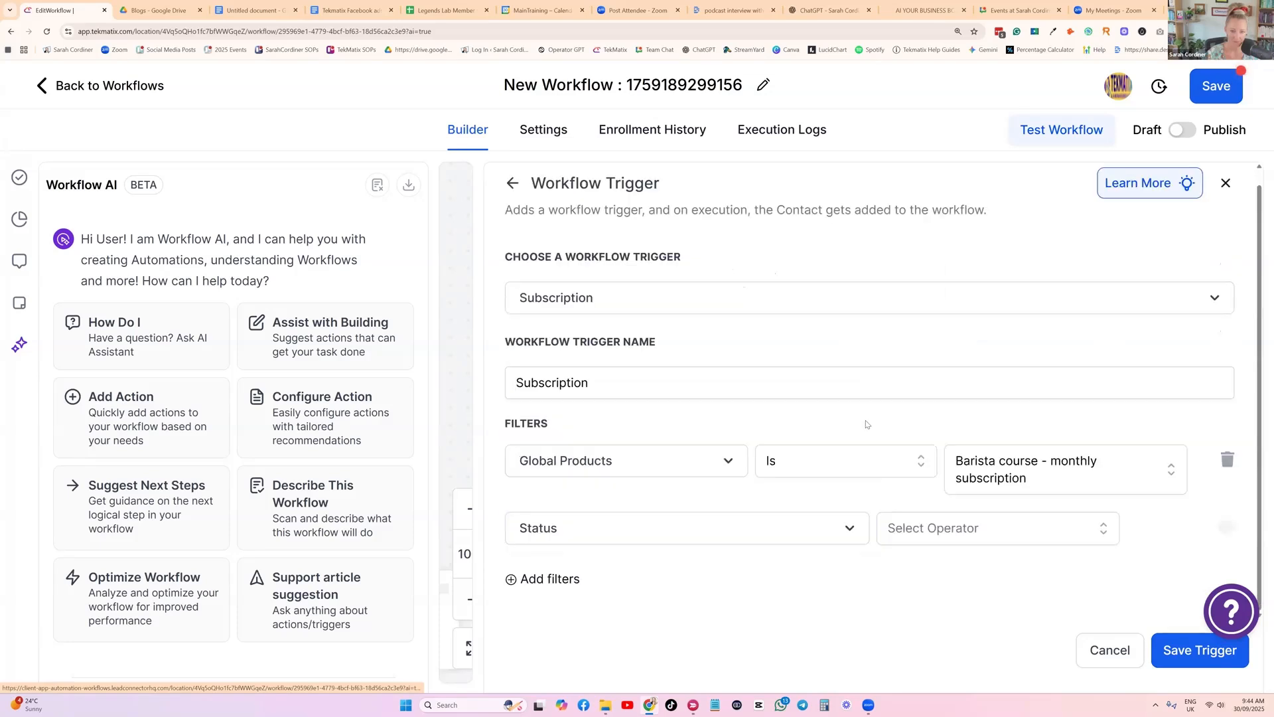
left_click(1105, 528)
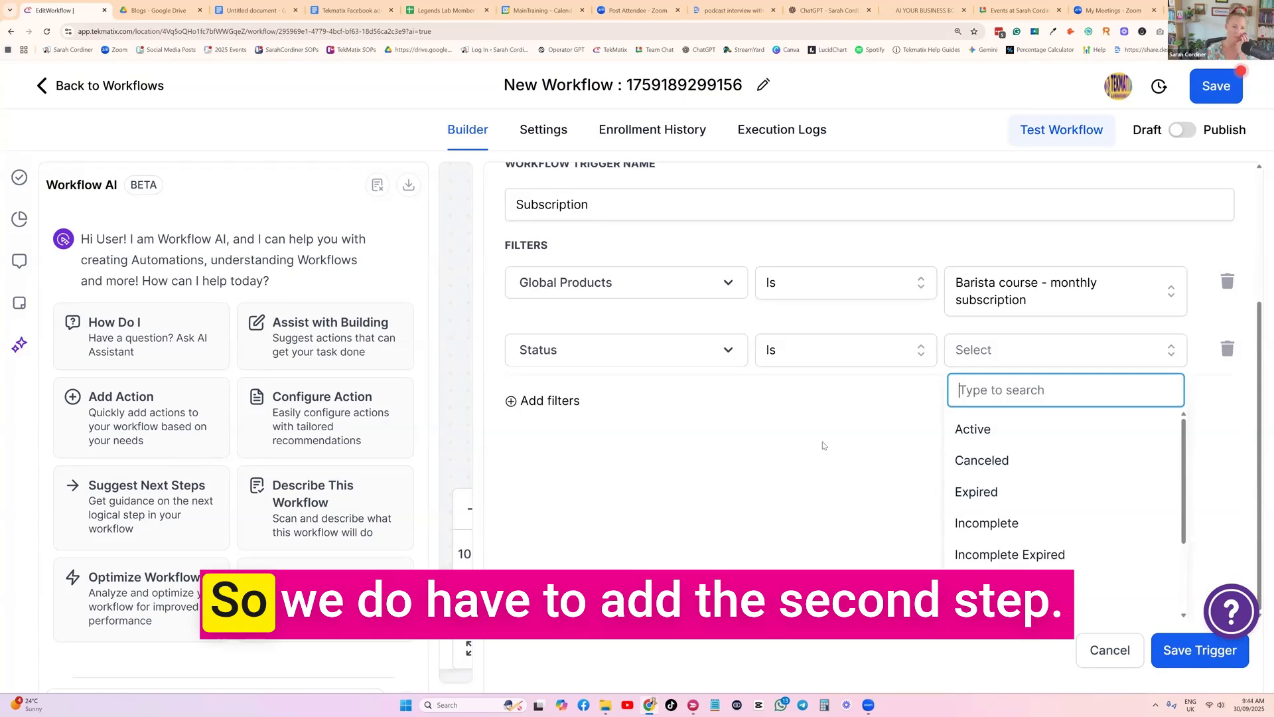
scroll(822, 443, "up", 3)
scroll(800, 435, "down", 2)
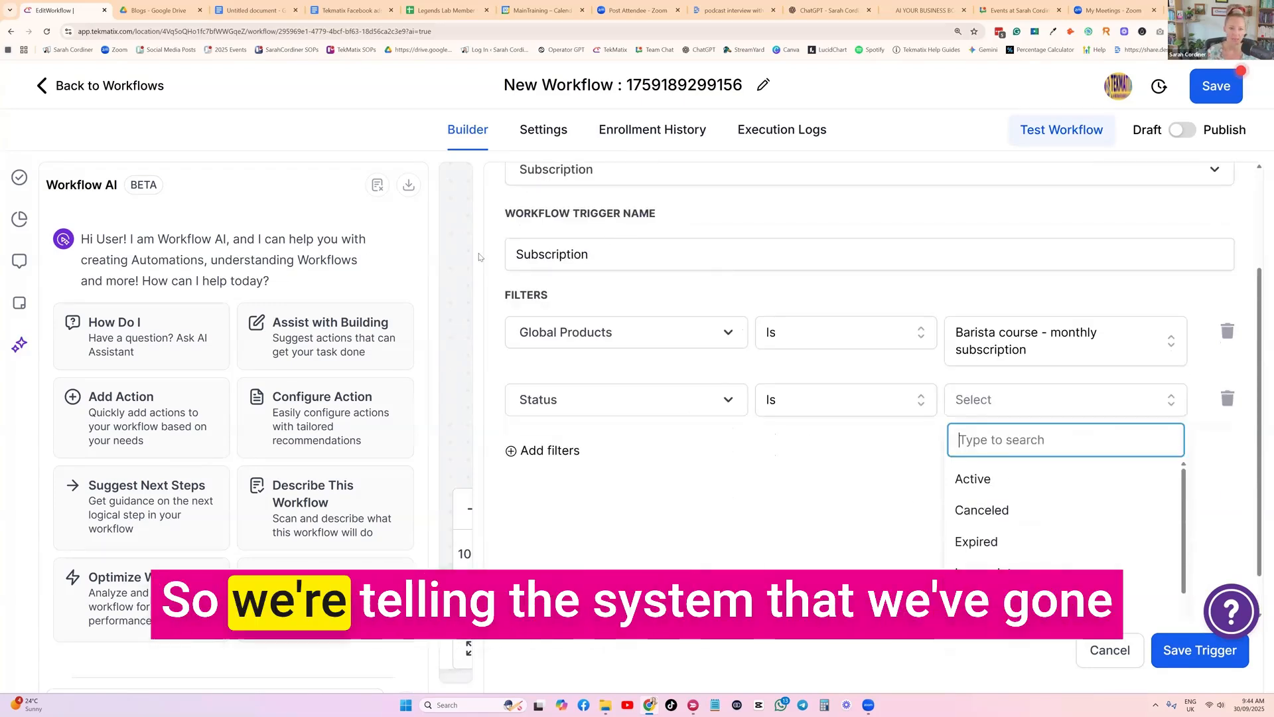
scroll(606, 312, "up", 2)
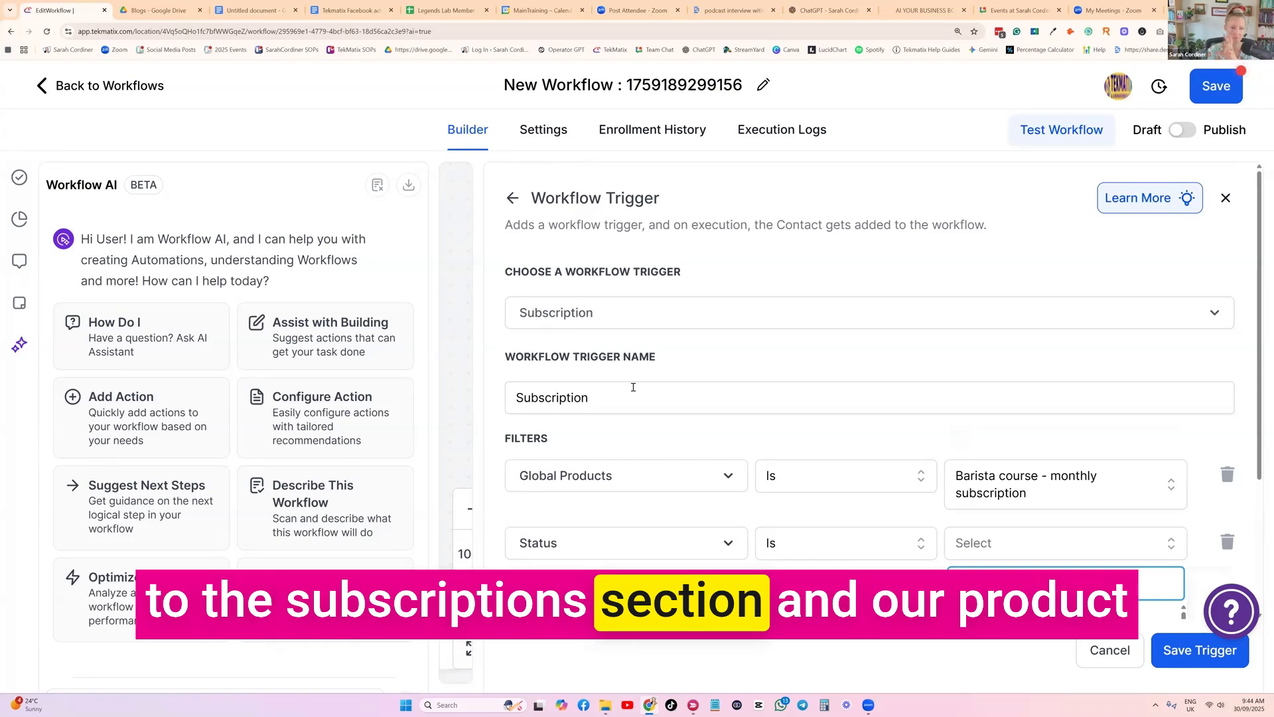
scroll(633, 387, "down", 3)
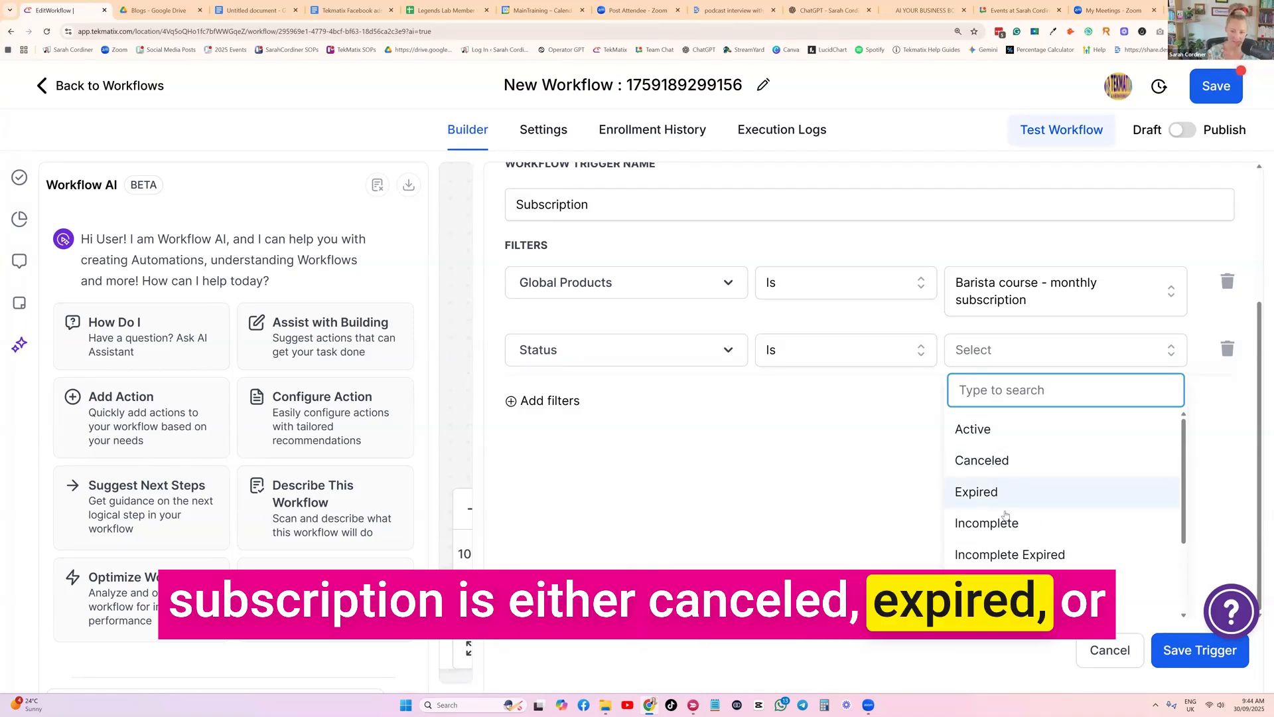
scroll(1007, 439, "down", 2)
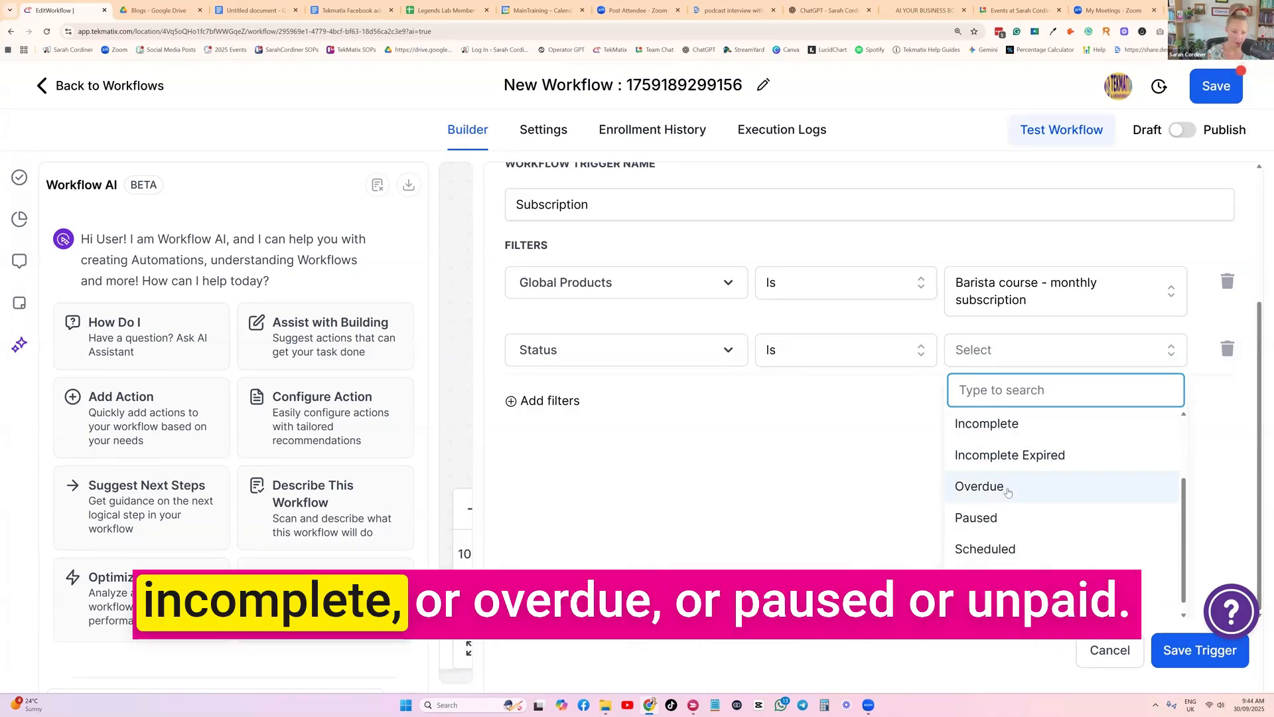
scroll(996, 525, "down", 1)
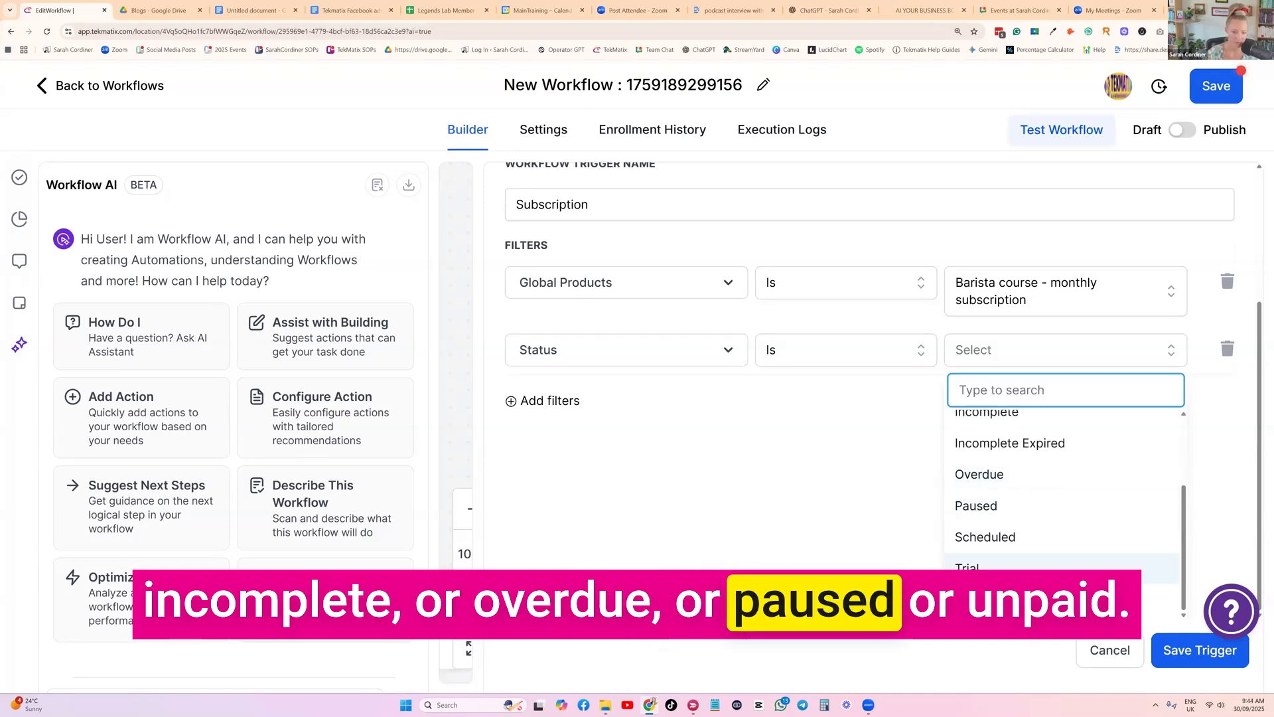
scroll(1043, 500, "up", 5)
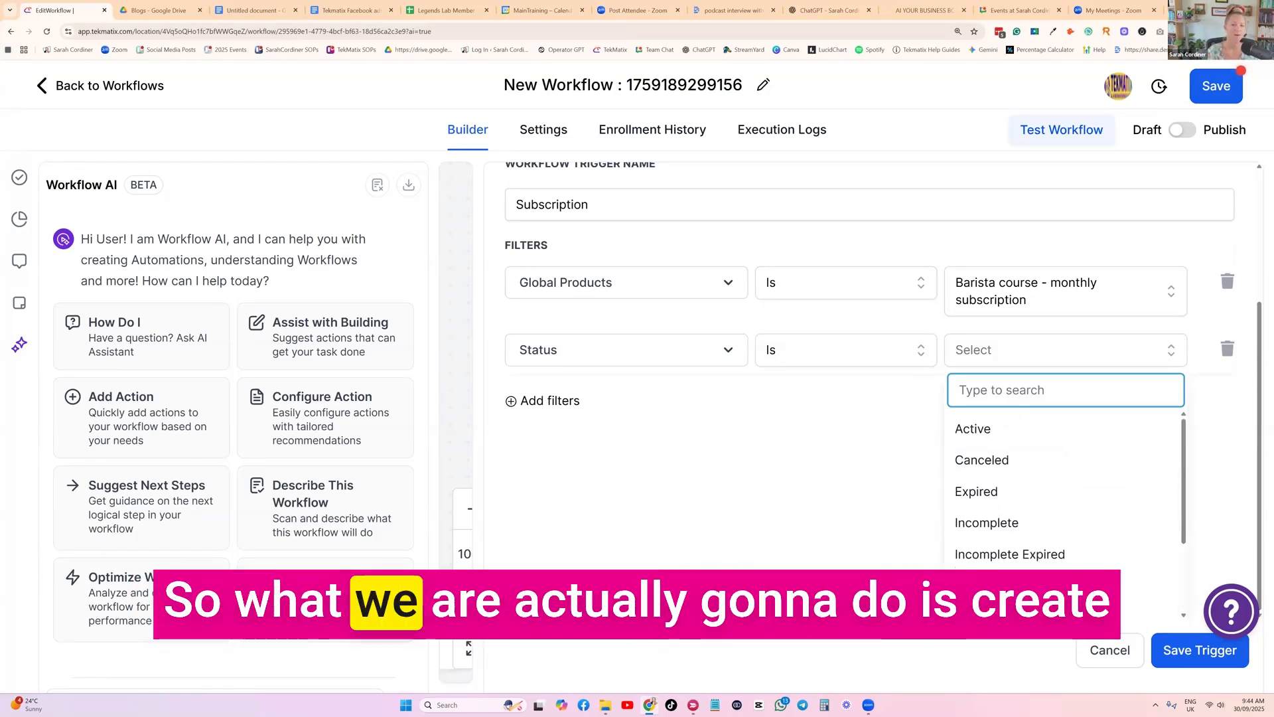
scroll(1035, 503, "down", 1)
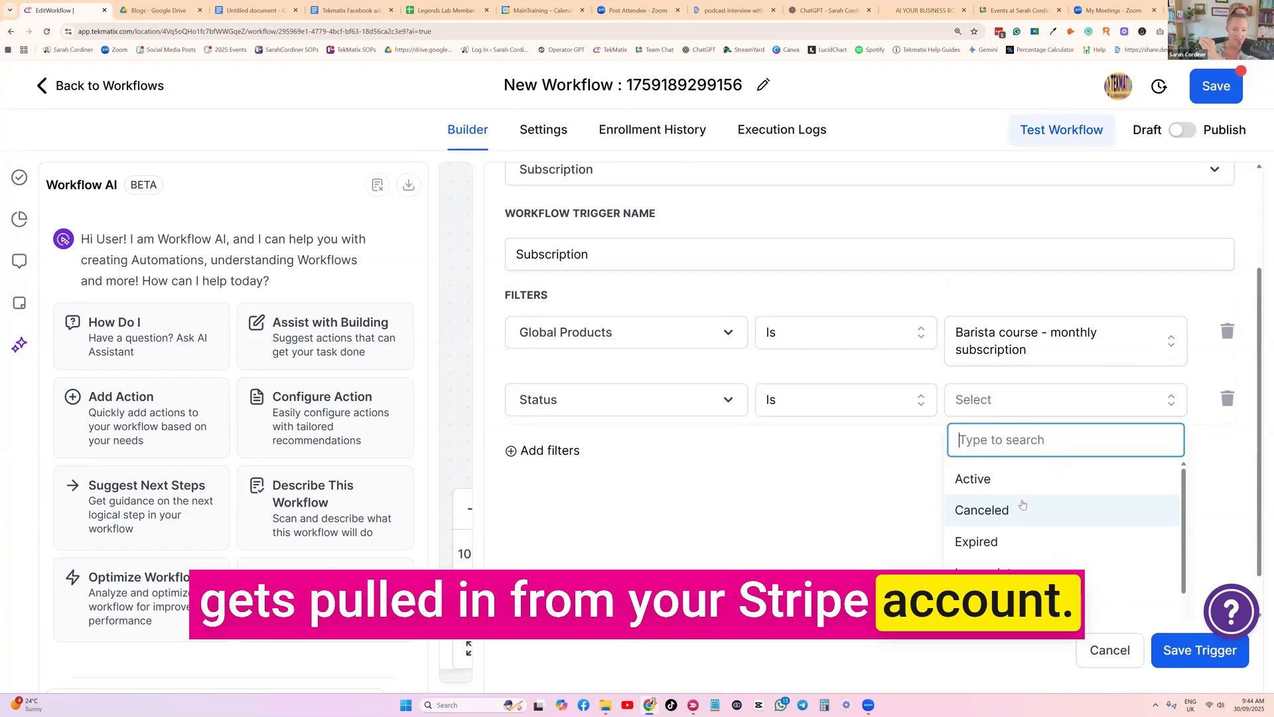
scroll(1023, 504, "down", 1)
scroll(1023, 505, "up", 1)
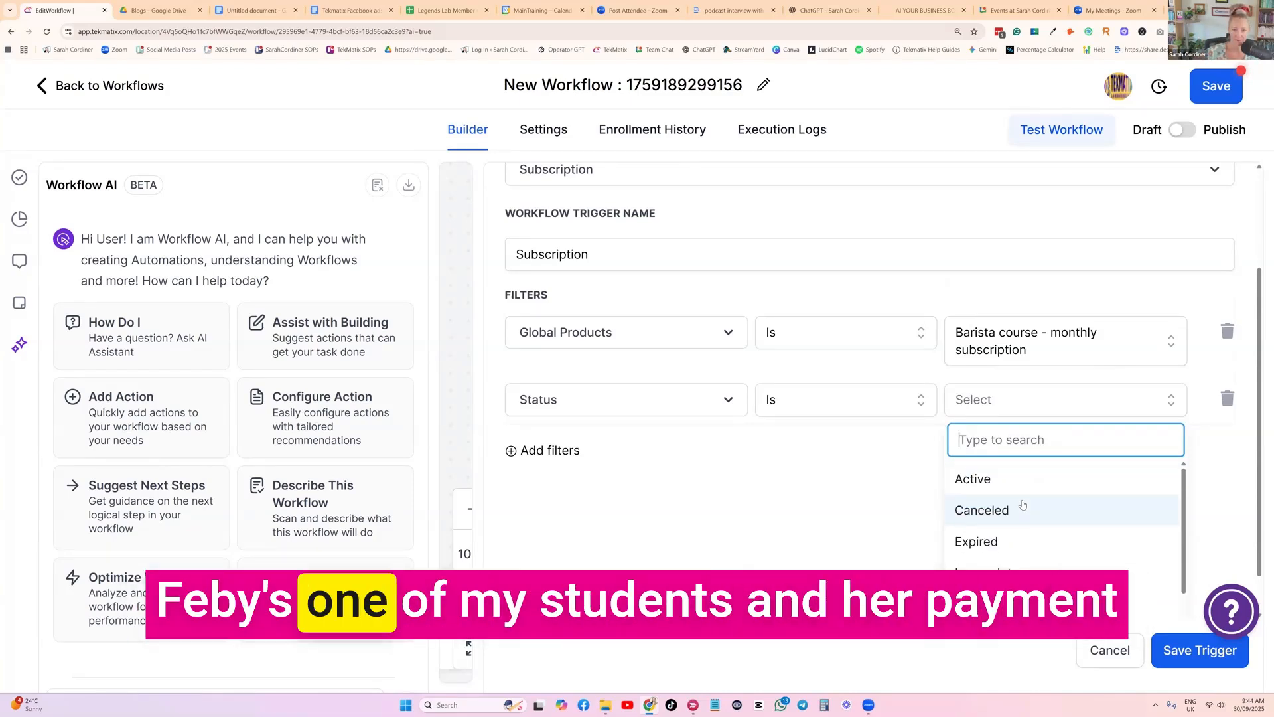
scroll(1022, 521, "down", 1)
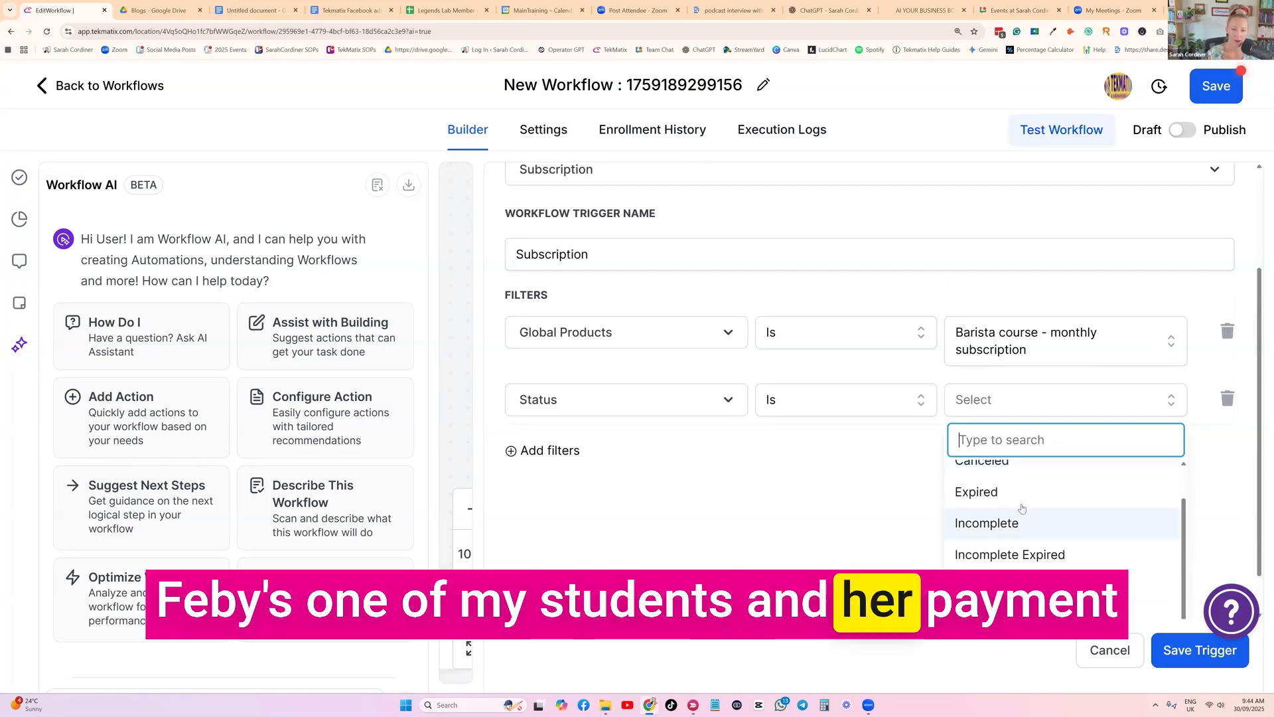
scroll(1012, 531, "down", 1)
scroll(1012, 531, "up", 1)
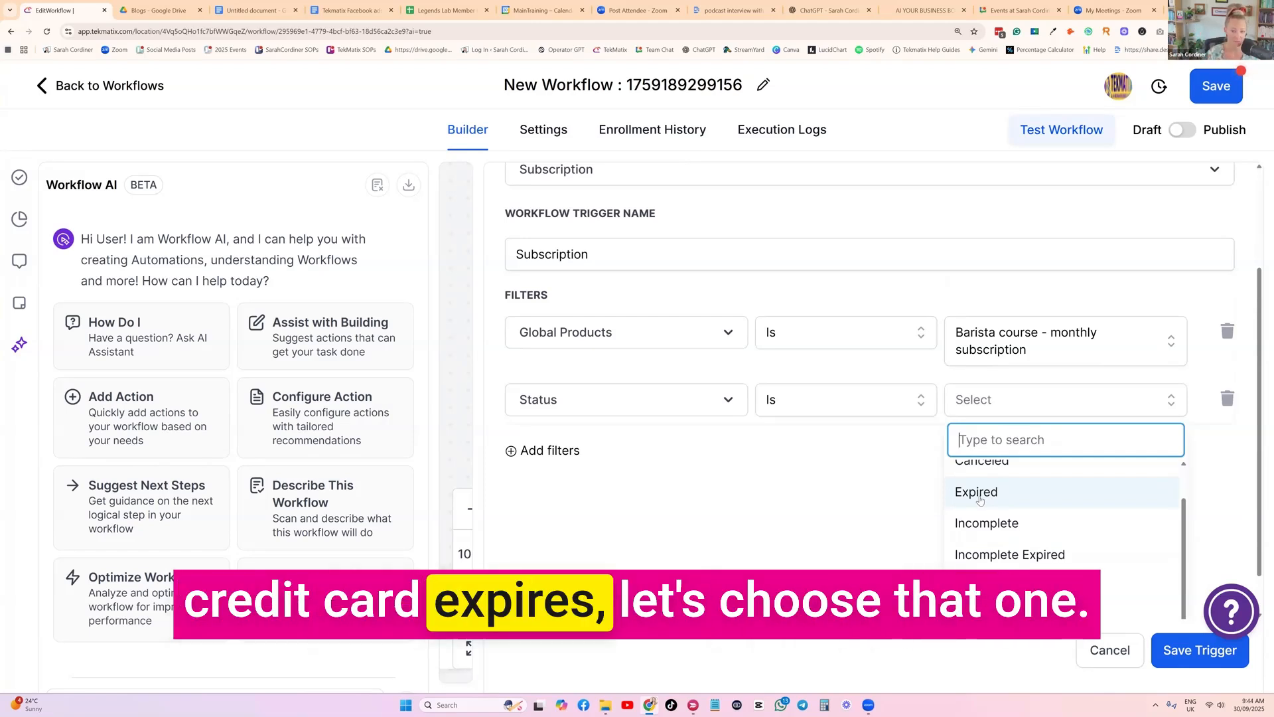
left_click(982, 495)
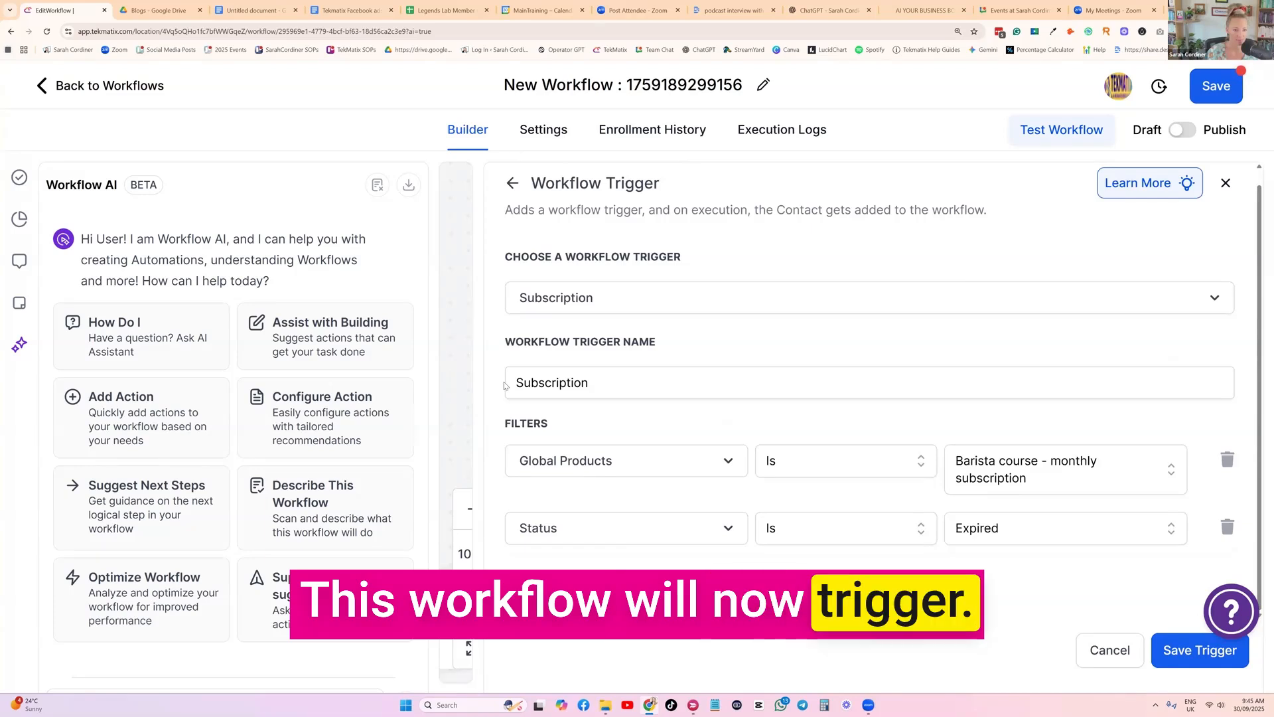
Name the trigger "Subscription - Card Expired" and save it
left_click(603, 385)
type("- ")
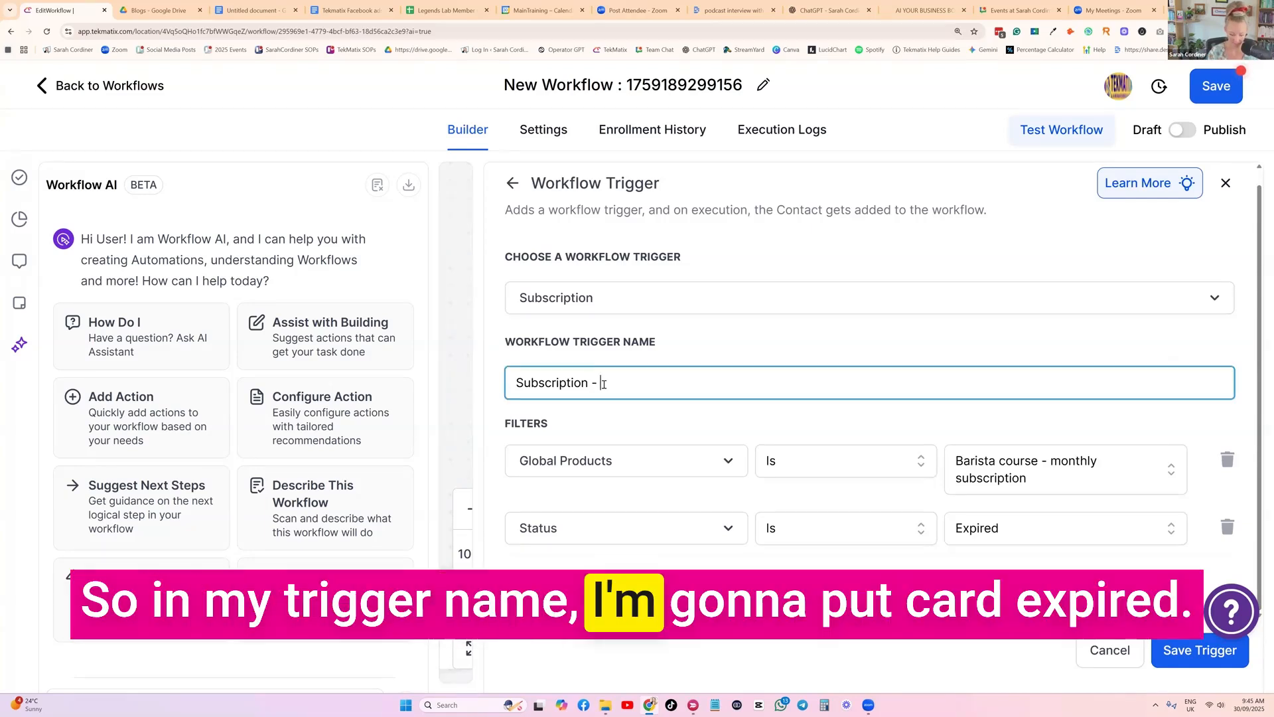
type("Card Expired")
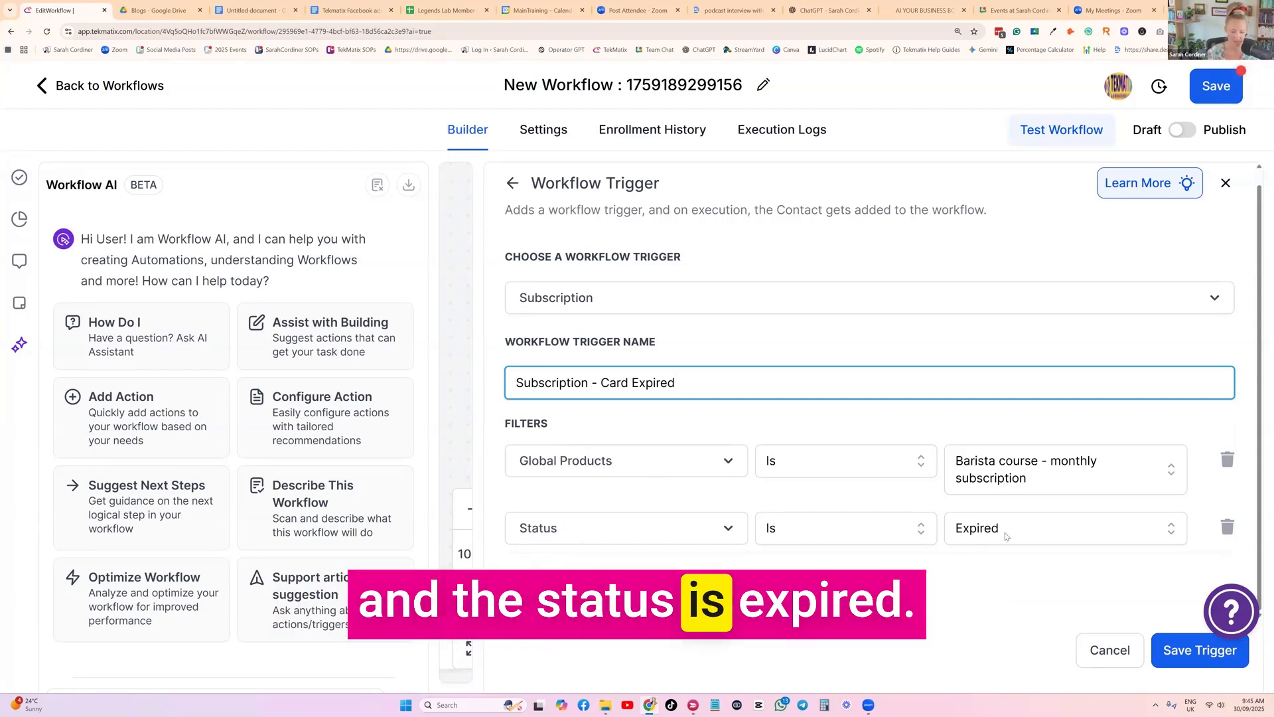
left_click(1198, 657)
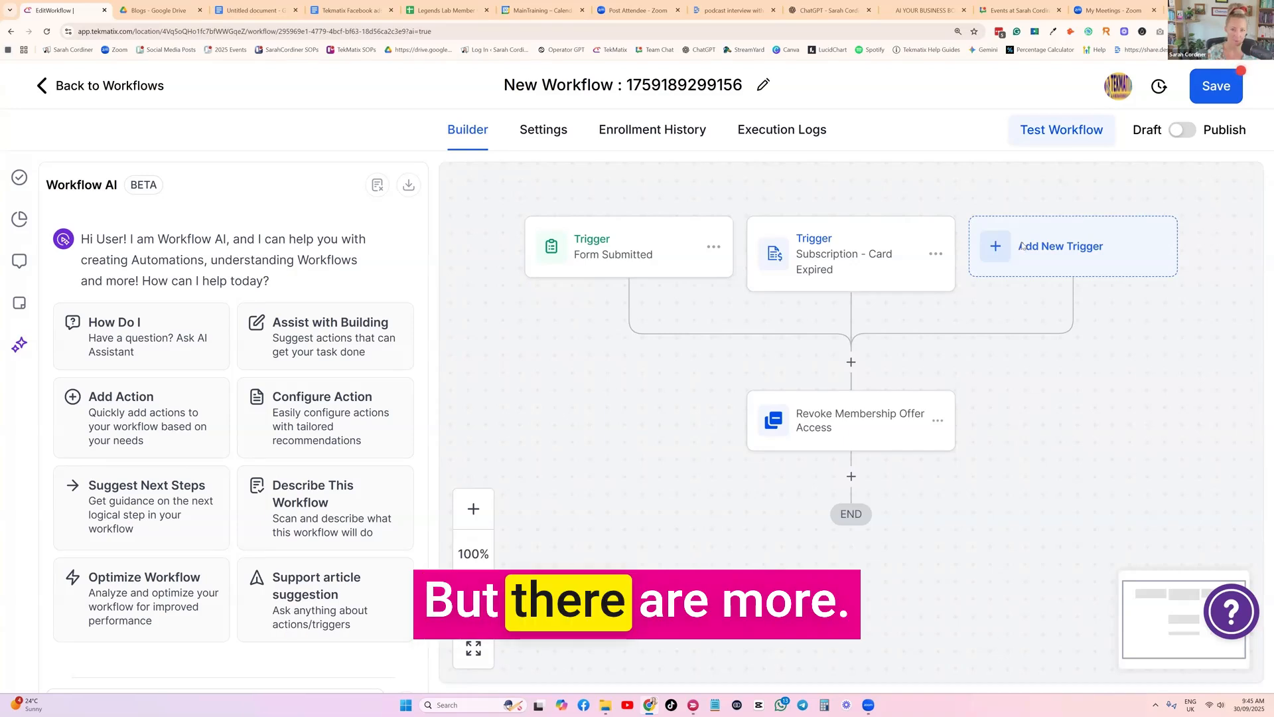
Start another workflow trigger, search for "subs" and choose the Subscription type from Payments
left_click(1023, 246)
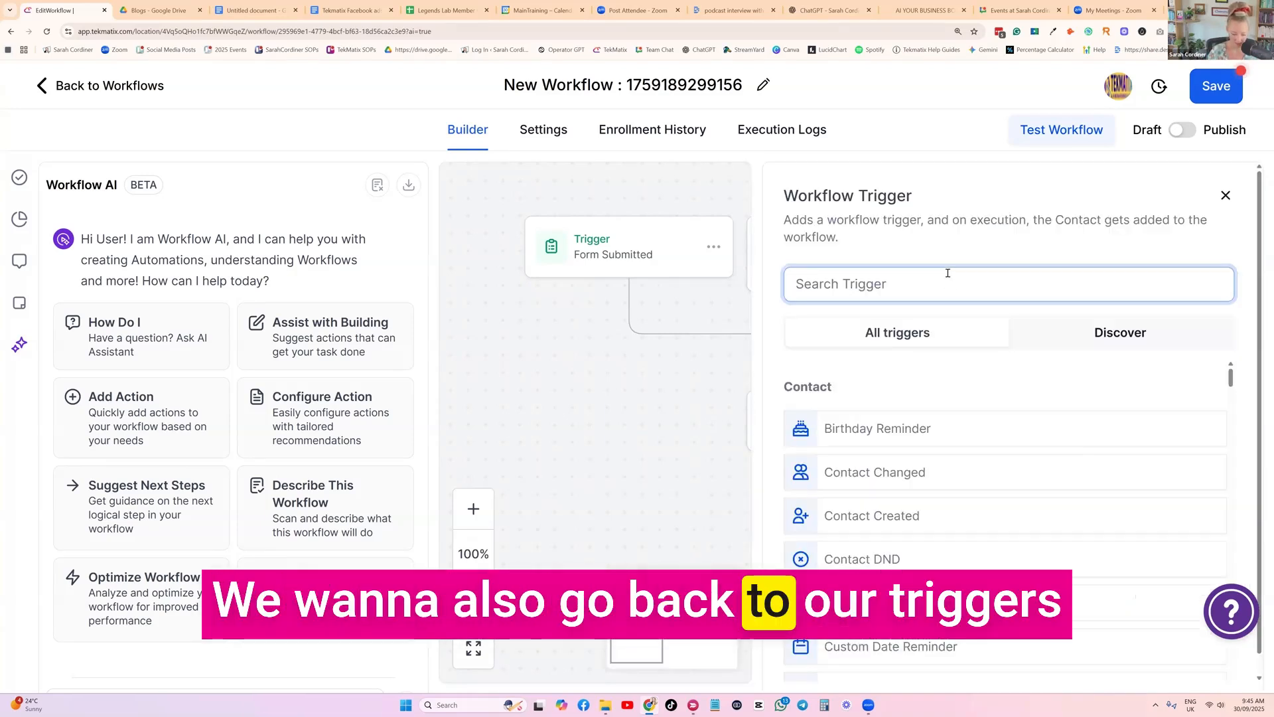
type("subcr")
key("BackSpace")
key("BackSpace")
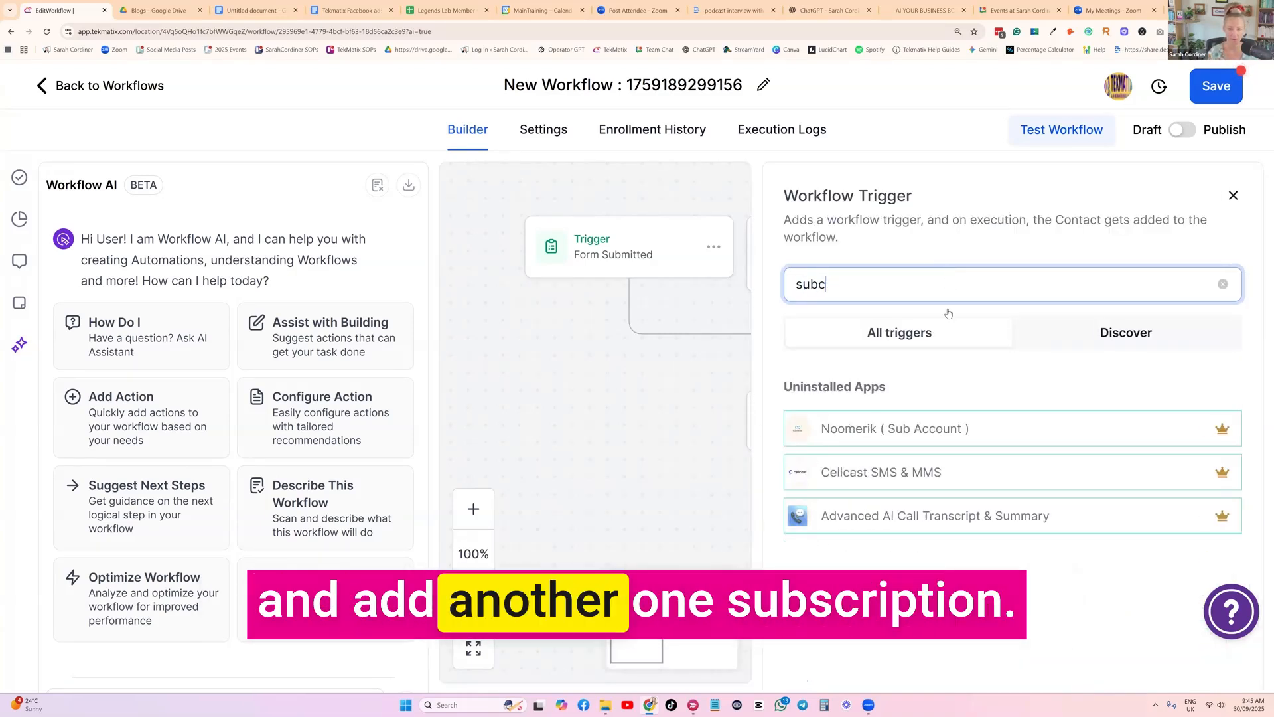
type("s")
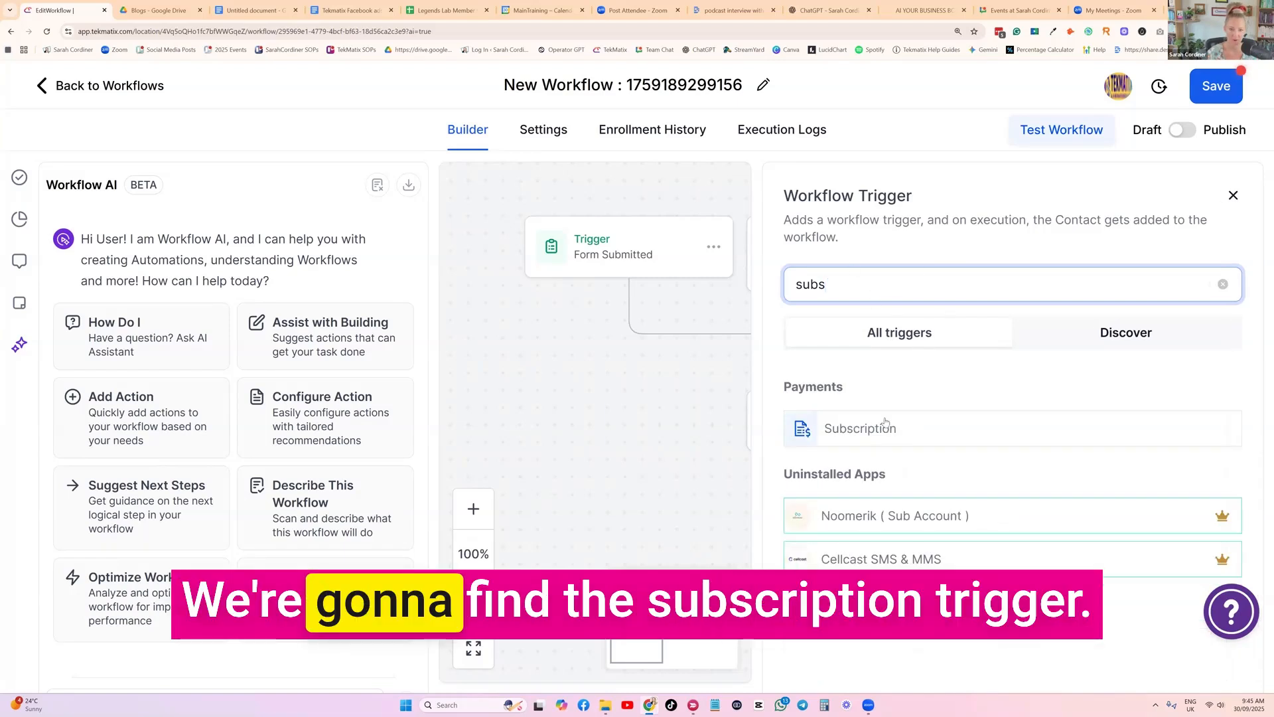
left_click(862, 429)
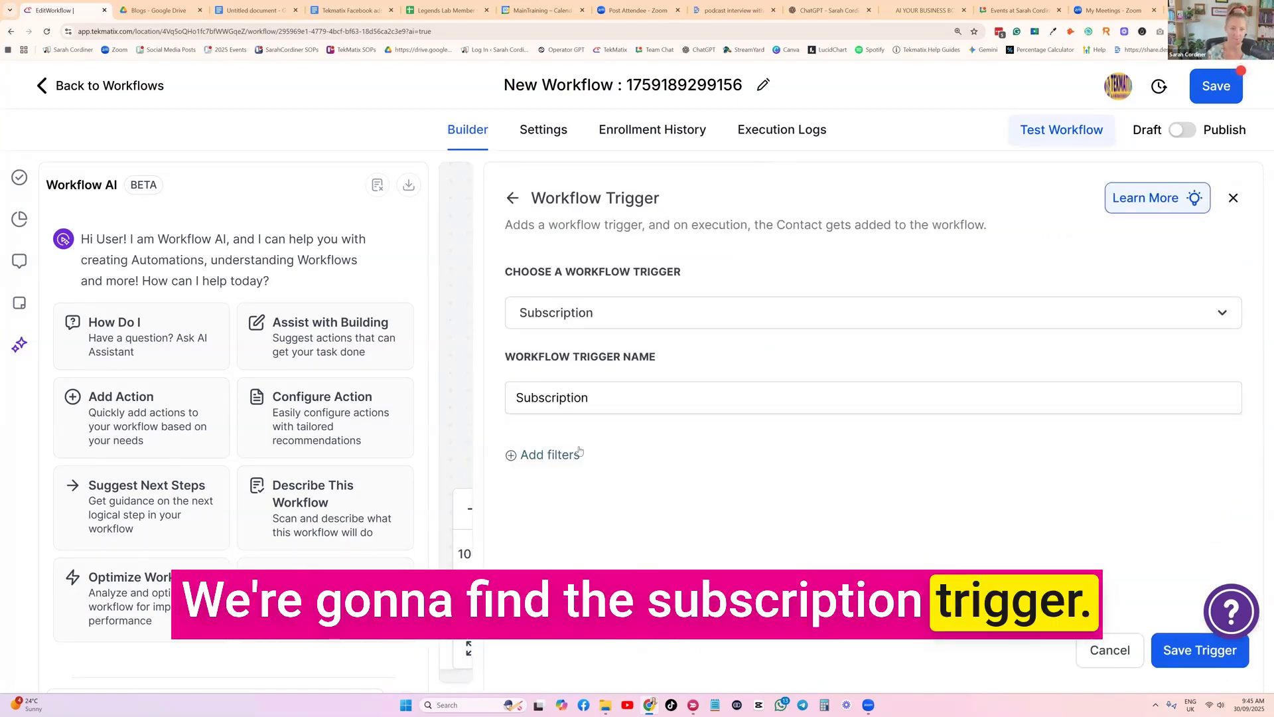
Add a filter to the new Subscription trigger so that Global Products Is "Barista course - monthly subscription"
left_click(552, 455)
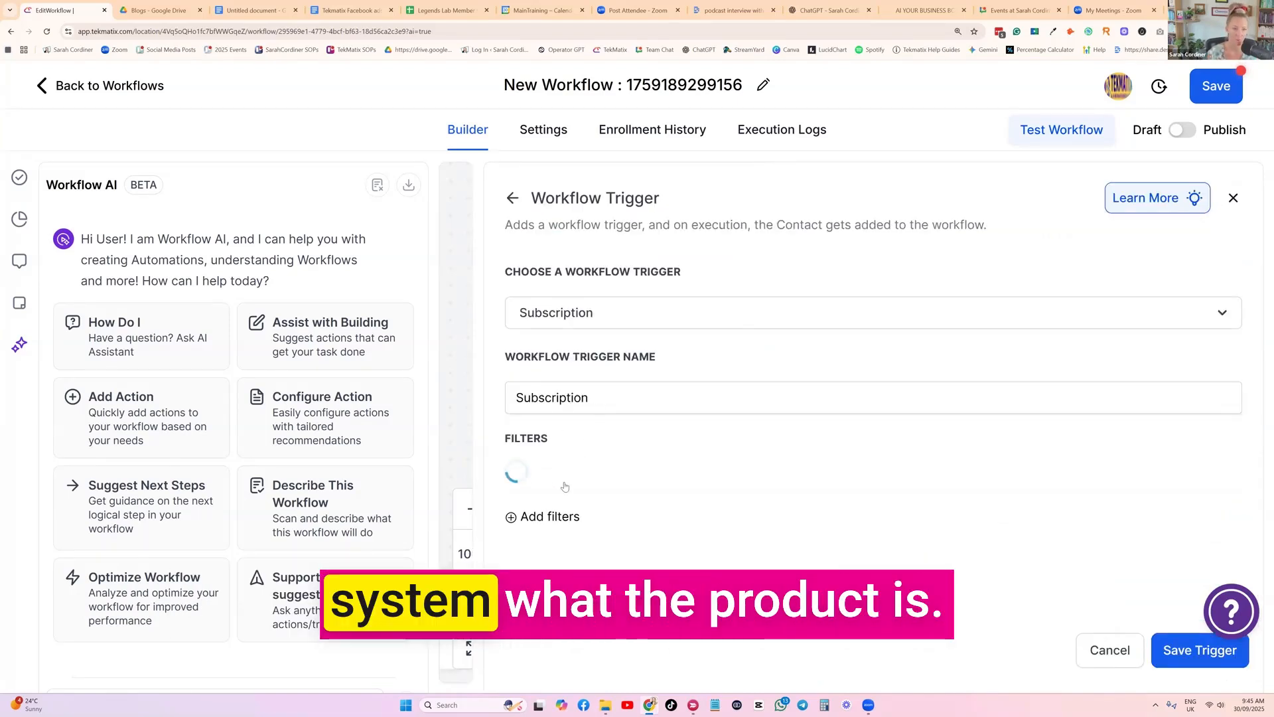
left_click(568, 490)
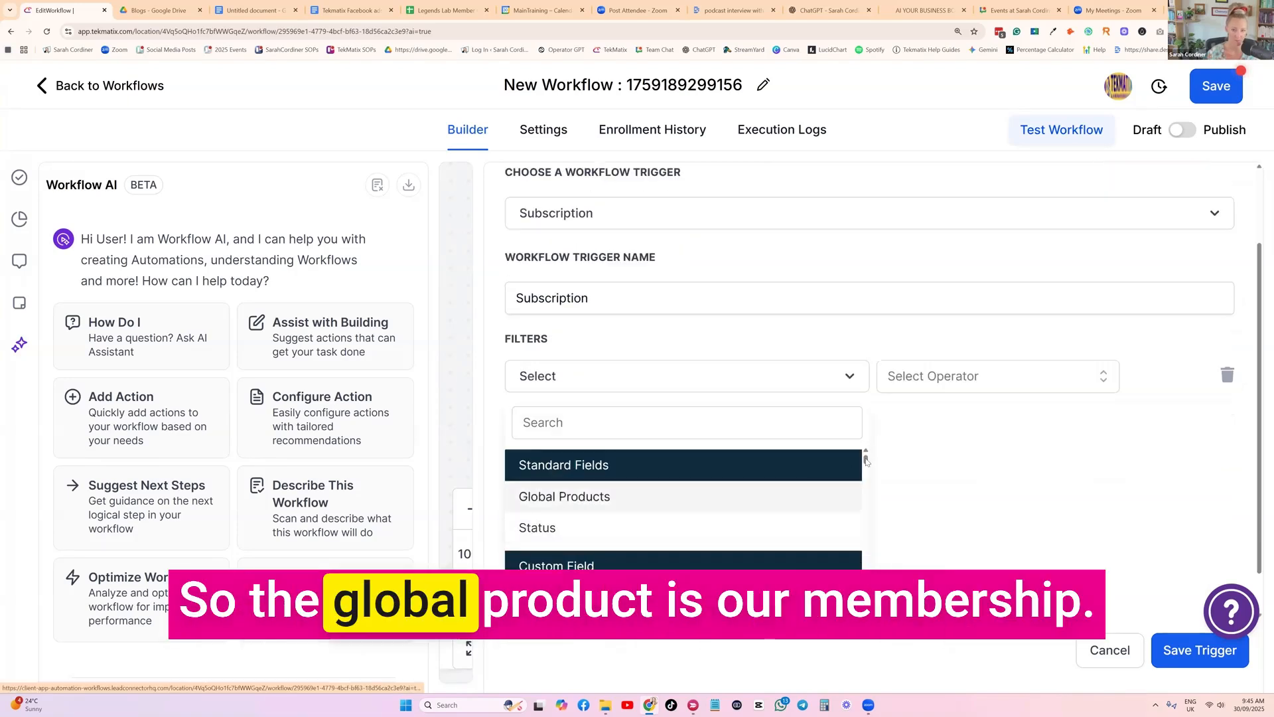
left_click(541, 492)
left_click(1070, 509)
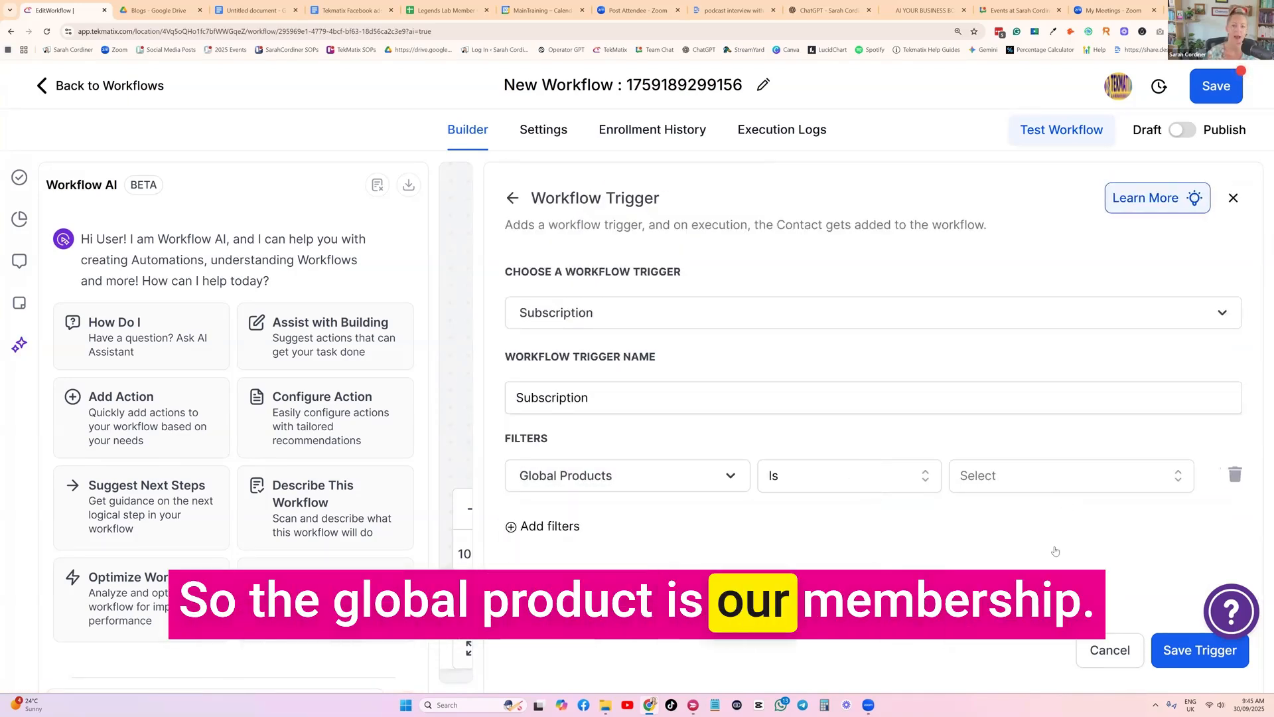
left_click(1062, 475)
scroll(1025, 582, "down", 5)
scroll(1025, 581, "down", 3)
scroll(1026, 582, "up", 2)
scroll(1026, 581, "down", 2)
scroll(1025, 581, "up", 2)
left_click(1026, 578)
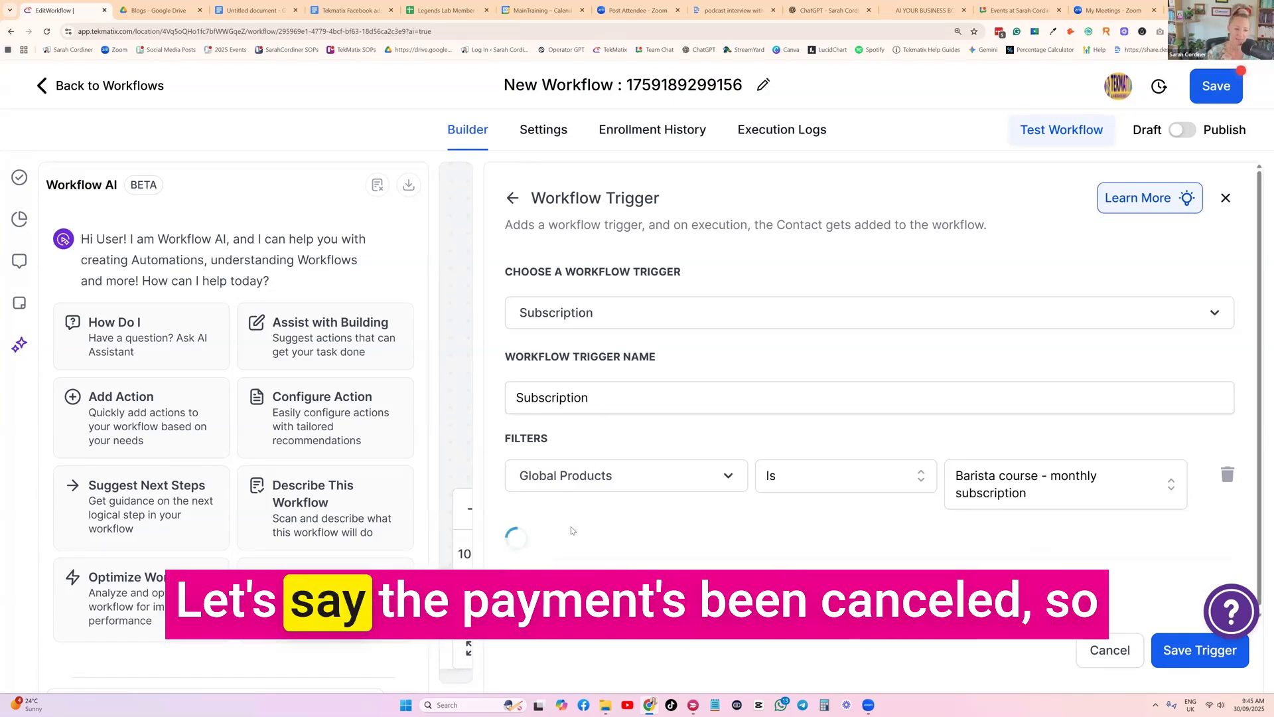
Add a second filter to the trigger so that Status Is Canceled
left_click(587, 535)
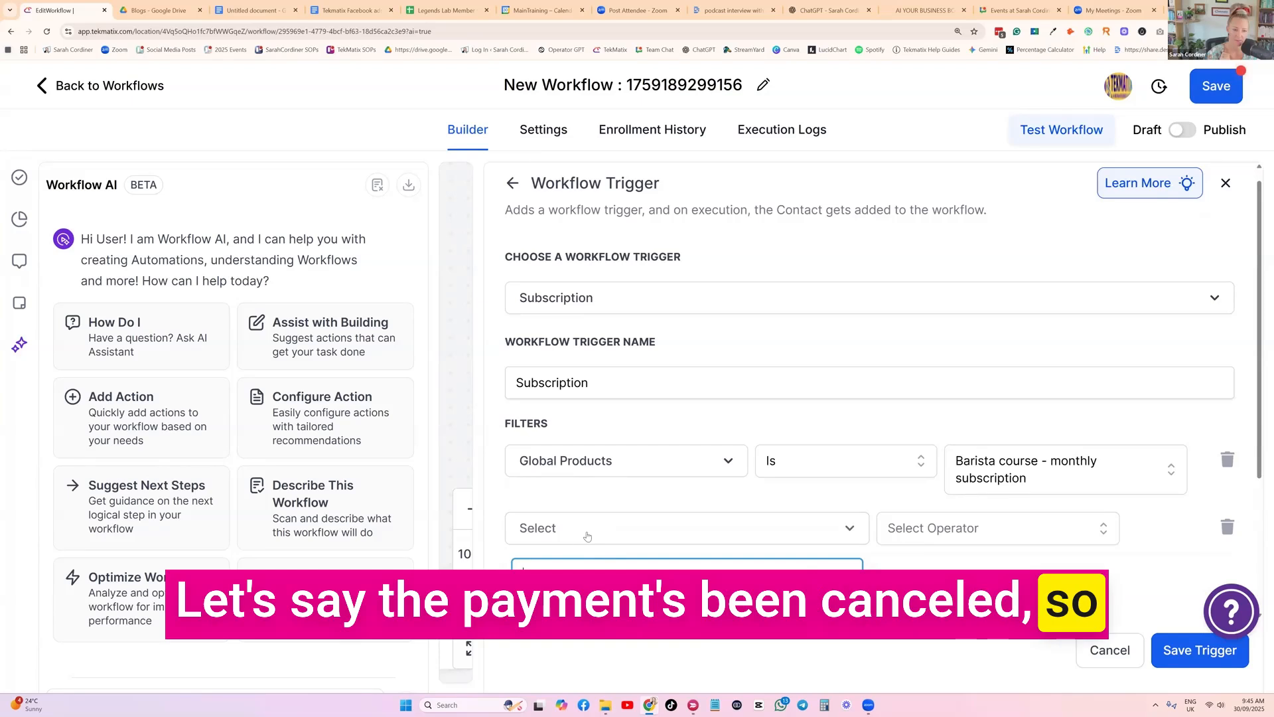
left_click(537, 479)
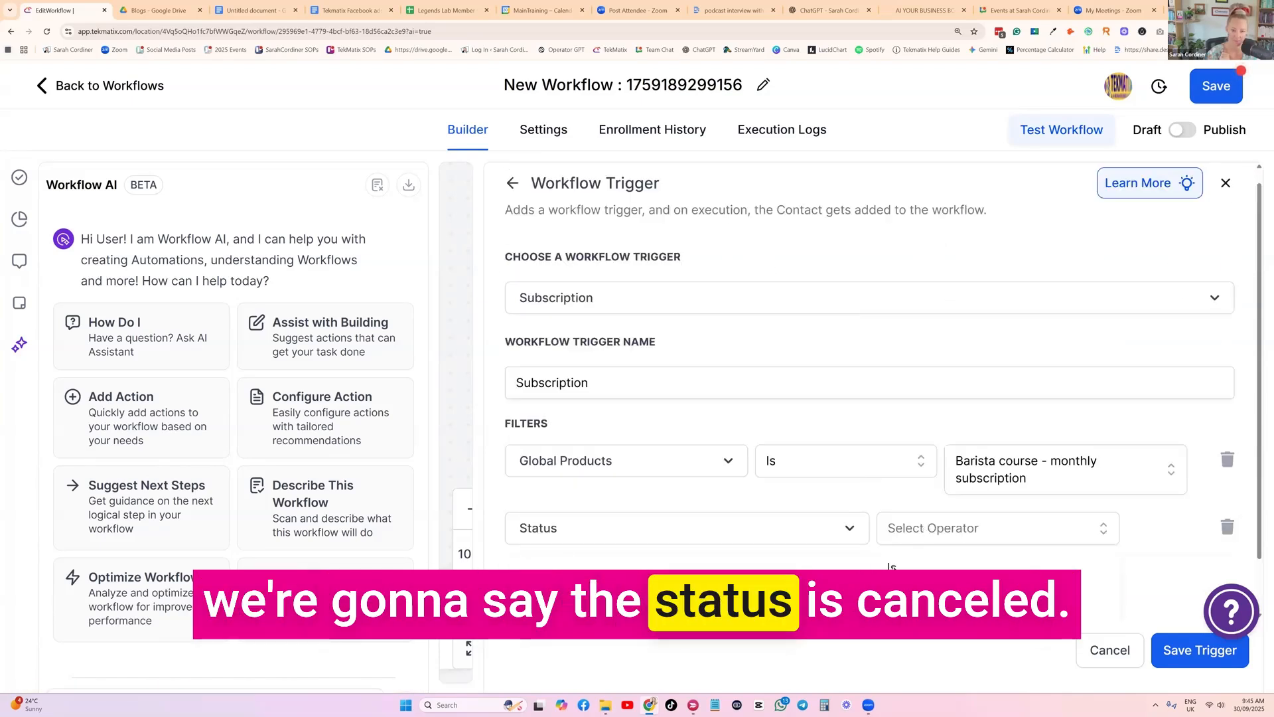
left_click(1035, 565)
left_click(1035, 528)
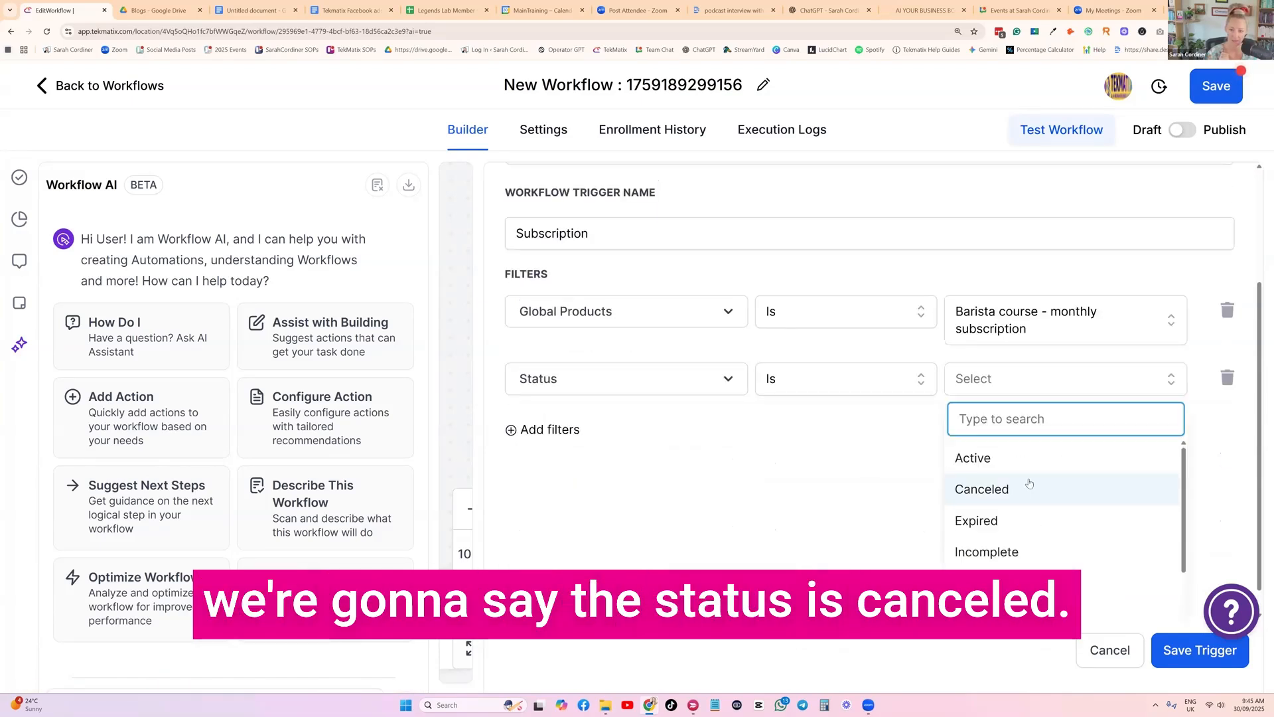
left_click(981, 486)
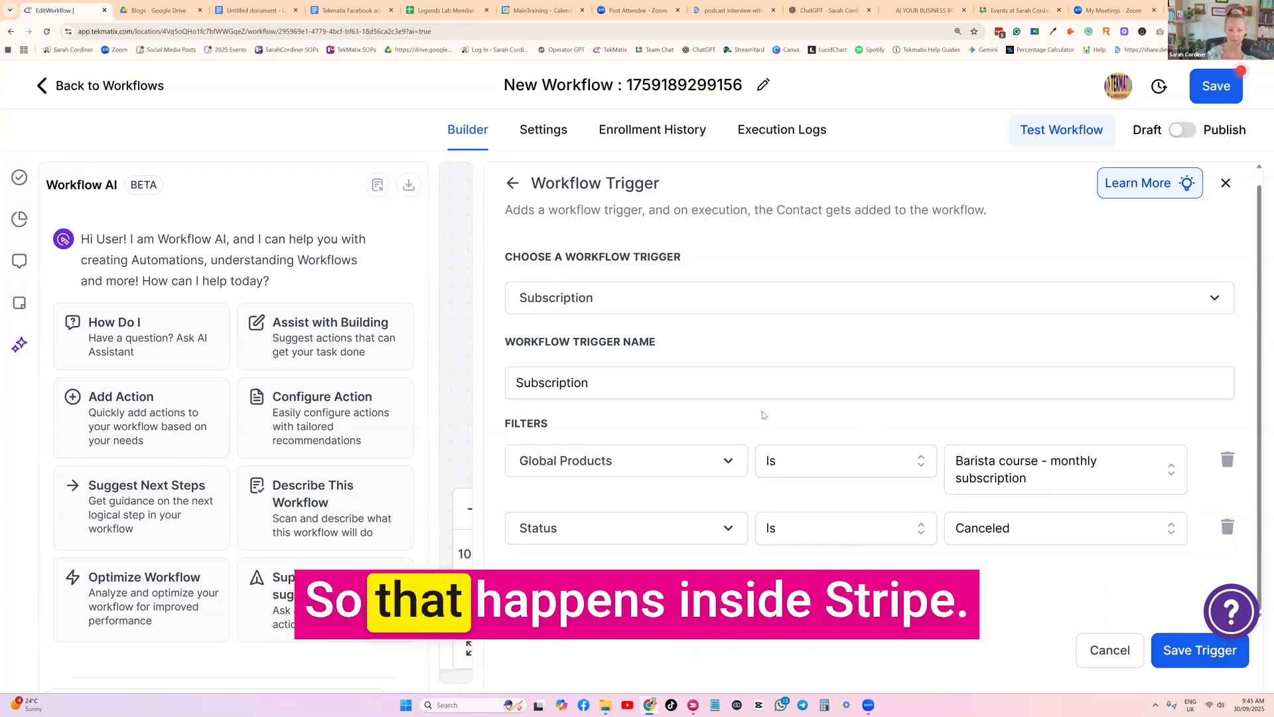
Name the trigger "Subscription - Cancelled" and save it
left_click(667, 382)
type("- Cancelled")
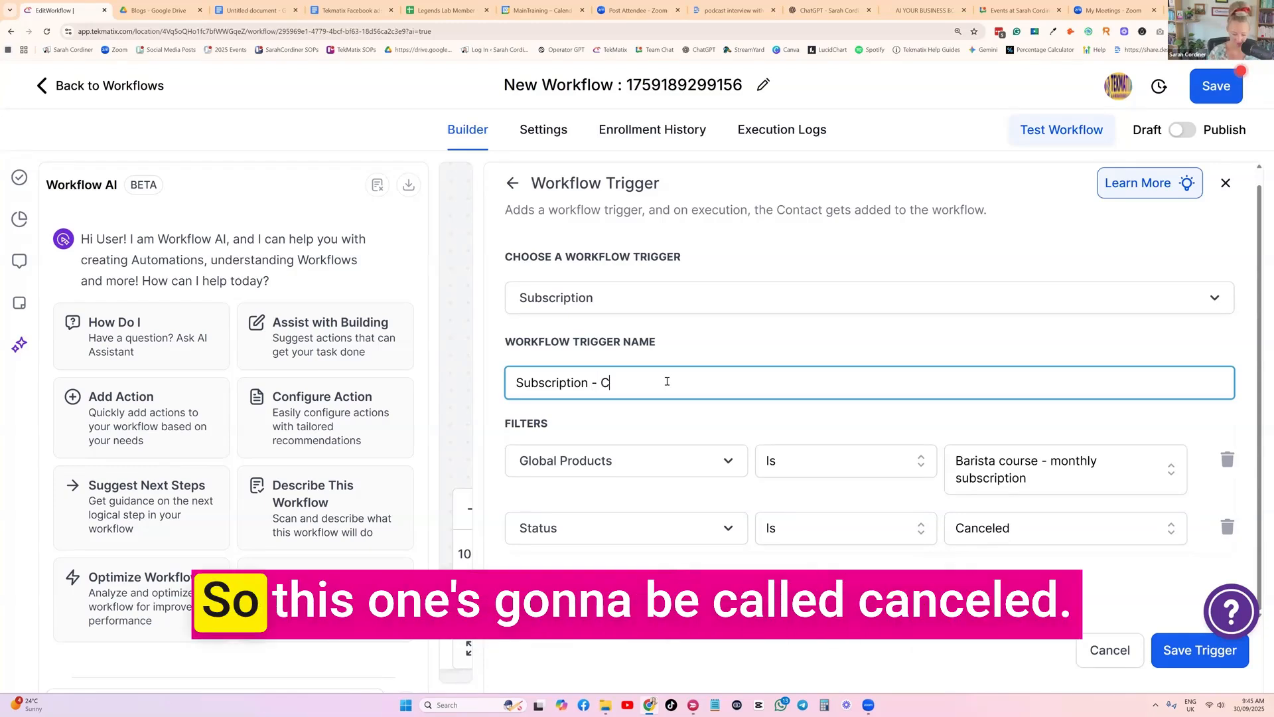
left_click(1213, 651)
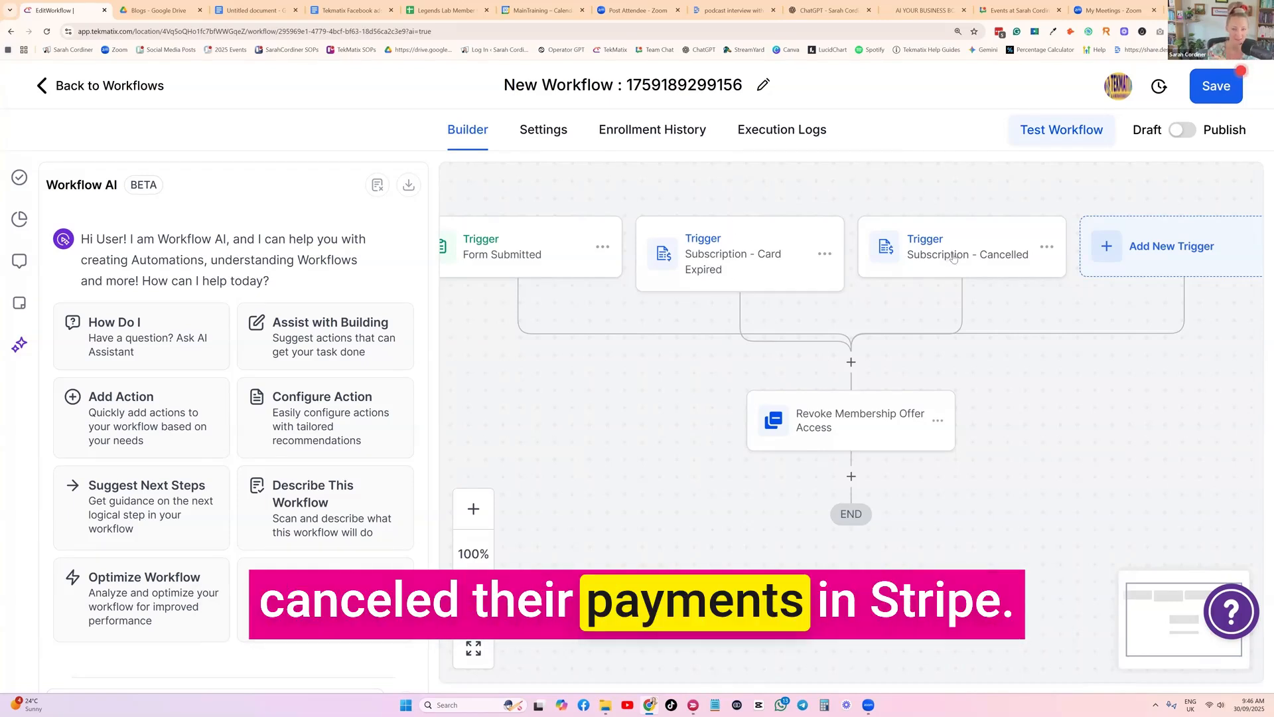
Start another workflow trigger, search for "subs" and choose the Subscription type from Payments
left_click(1166, 251)
left_click(1010, 277)
type("subs")
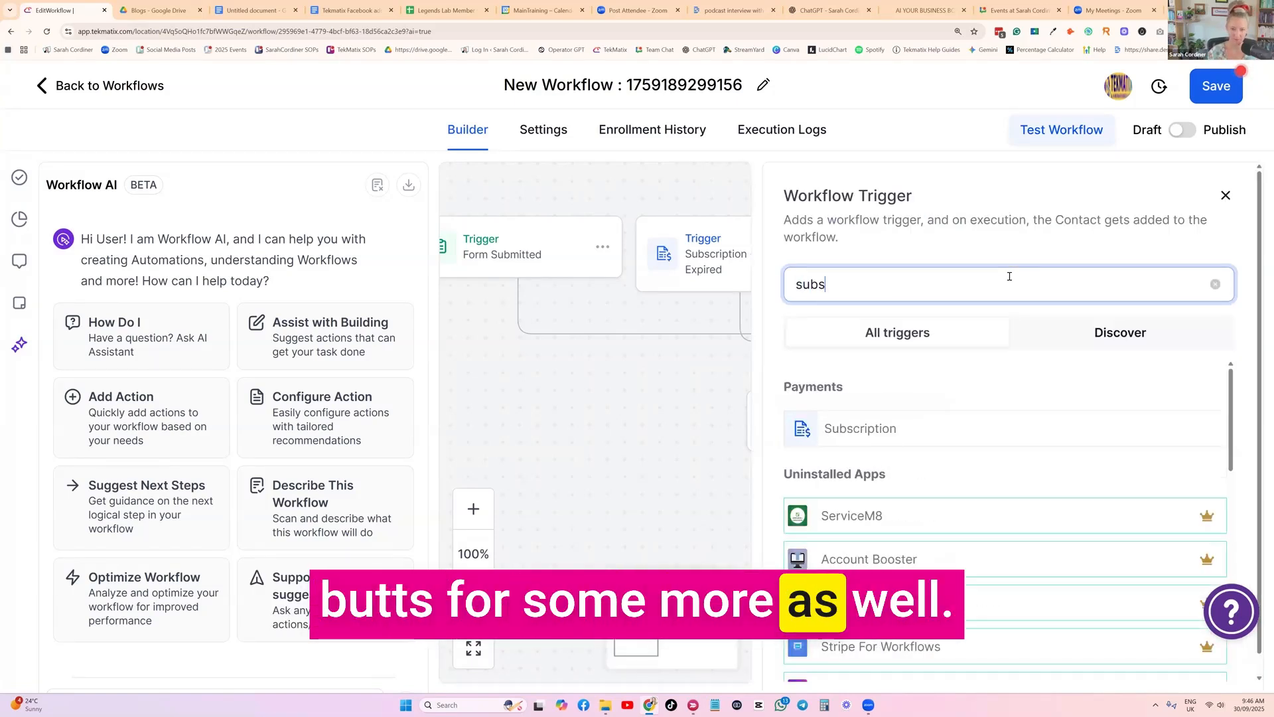
left_click(859, 428)
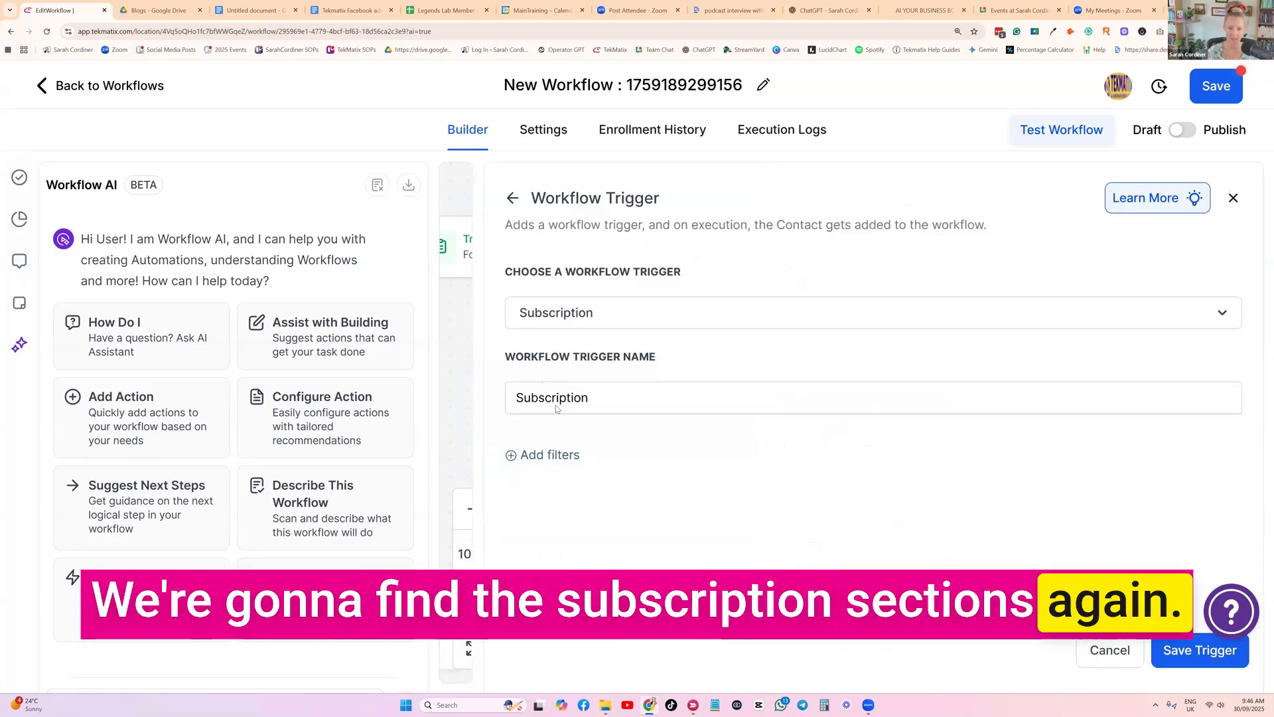
Filter this Subscription trigger so that Global Products Is "Barista course - monthly subscription"
left_click(564, 454)
left_click(576, 481)
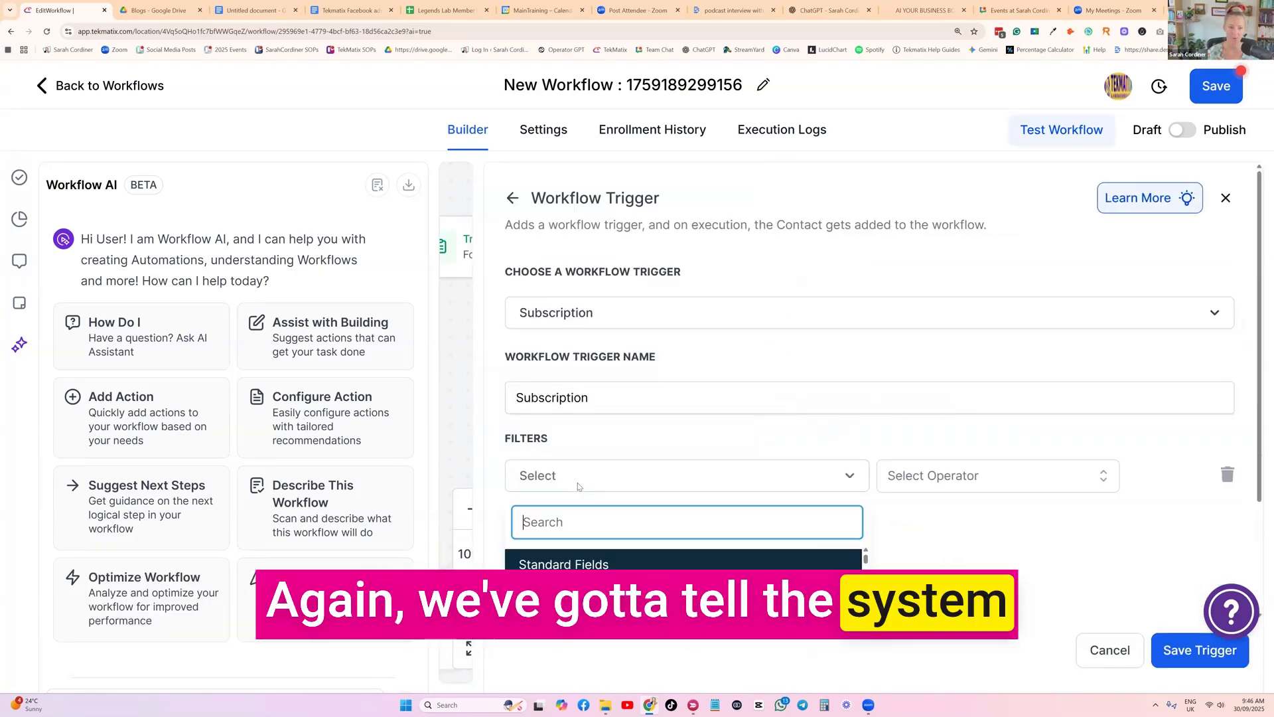
scroll(577, 483, "down", 2)
left_click(563, 447)
left_click(929, 477)
left_click(910, 517)
left_click(1062, 475)
scroll(1042, 524, "down", 4)
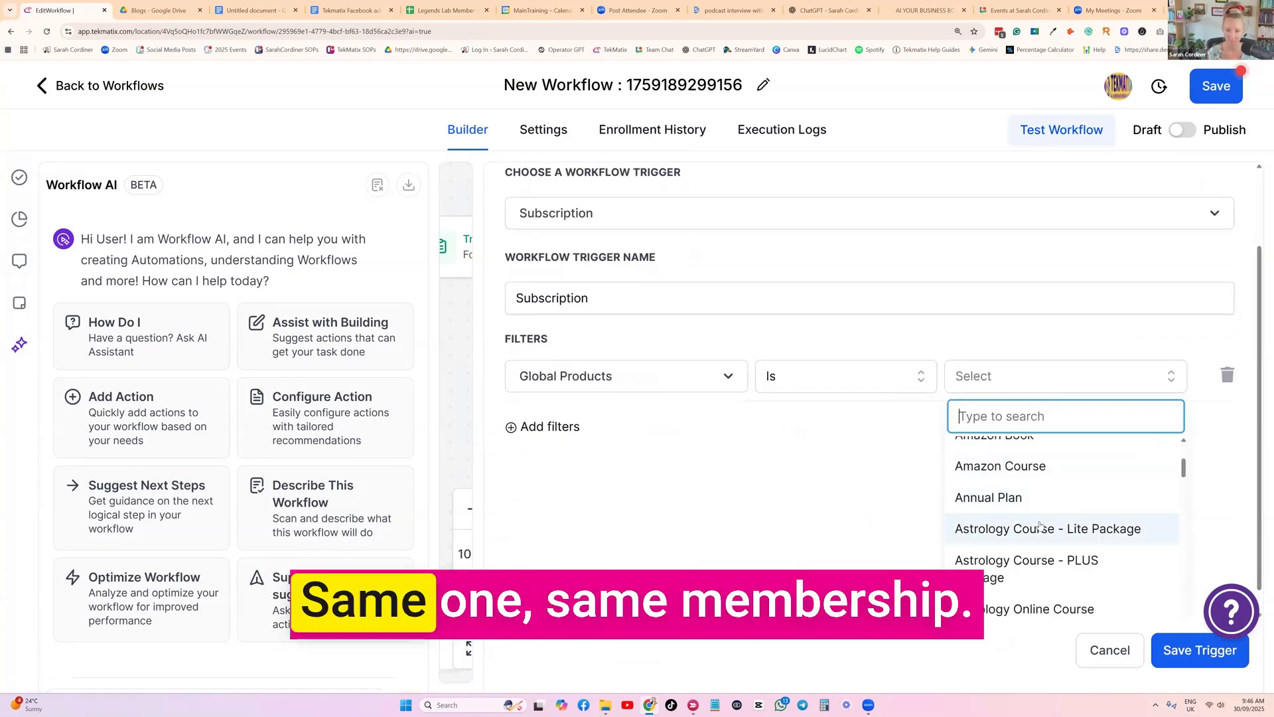
scroll(1040, 525, "down", 3)
left_click(1036, 529)
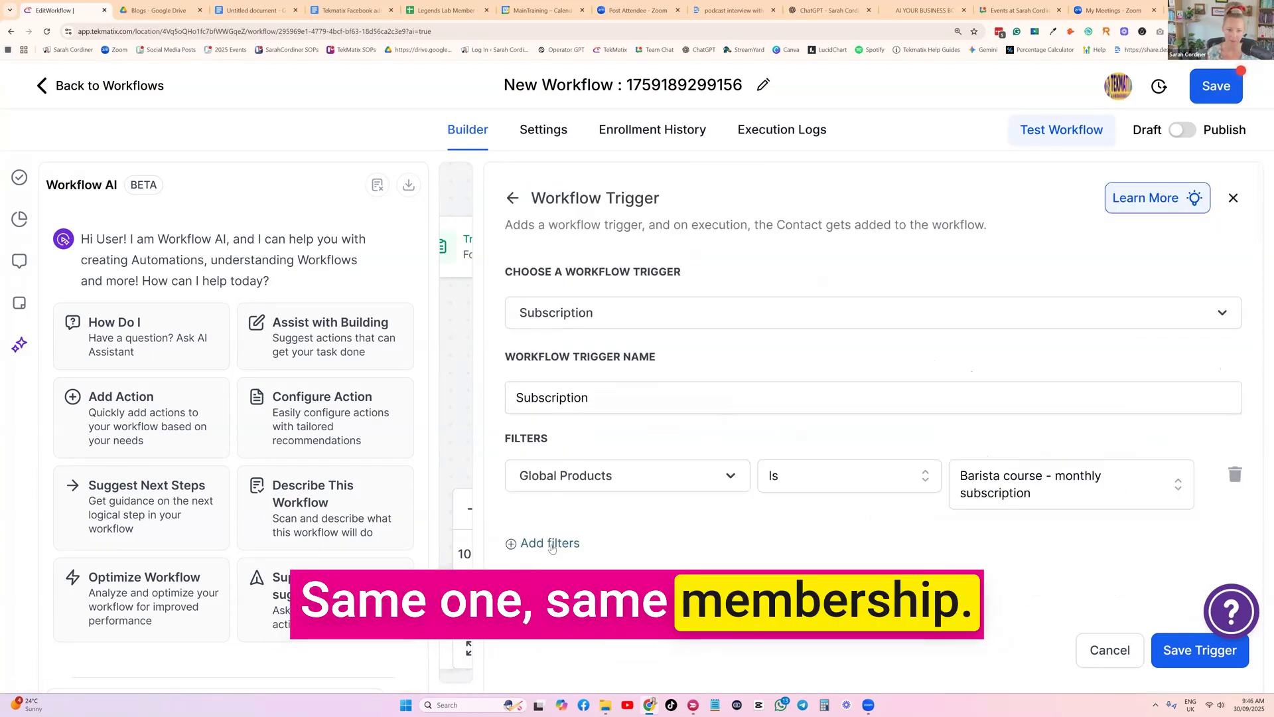
Add a second filter to the trigger so that Status Is Overdue
left_click(550, 544)
left_click(584, 539)
scroll(617, 548, "down", 2)
left_click(650, 578)
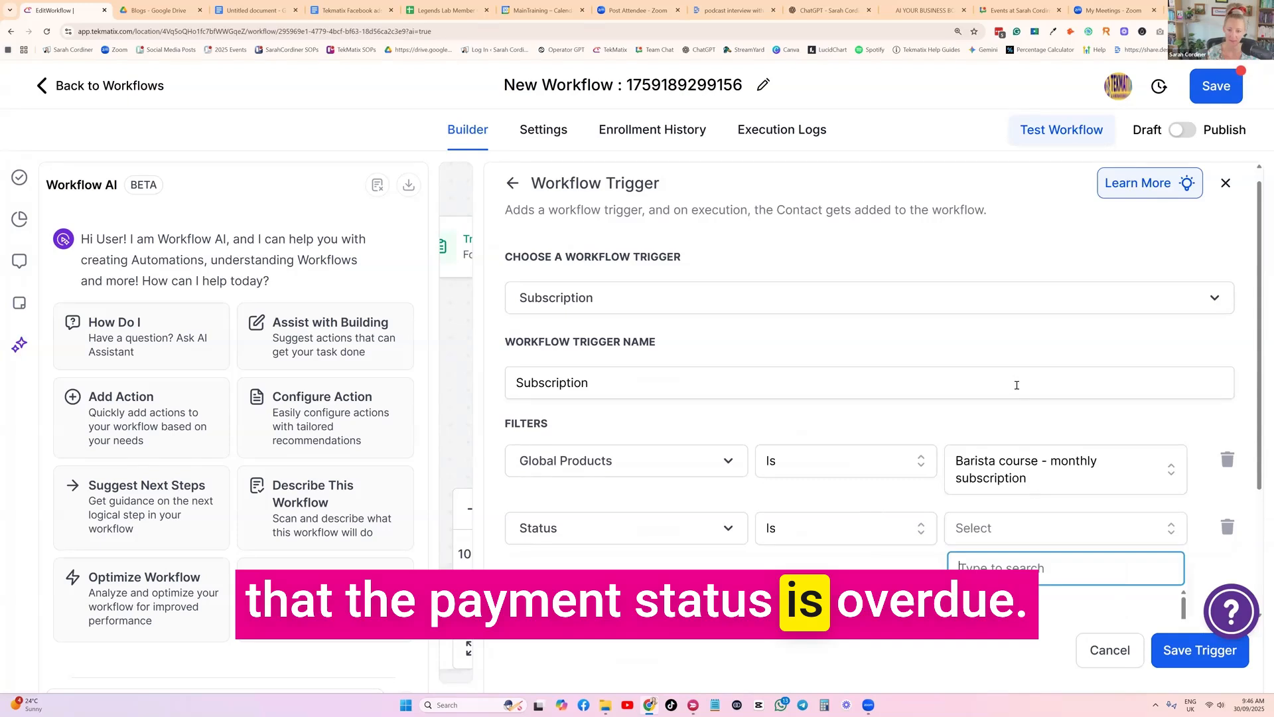
scroll(1016, 385, "down", 3)
scroll(993, 484, "down", 2)
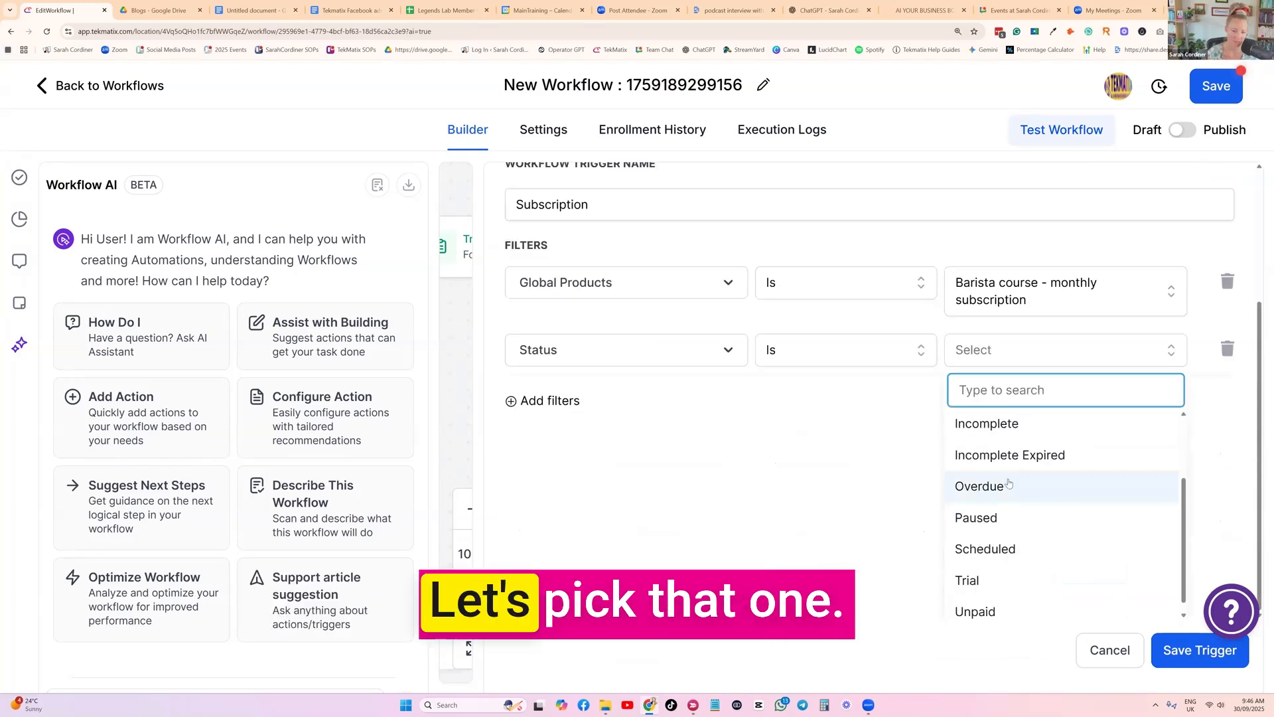
left_click(1015, 485)
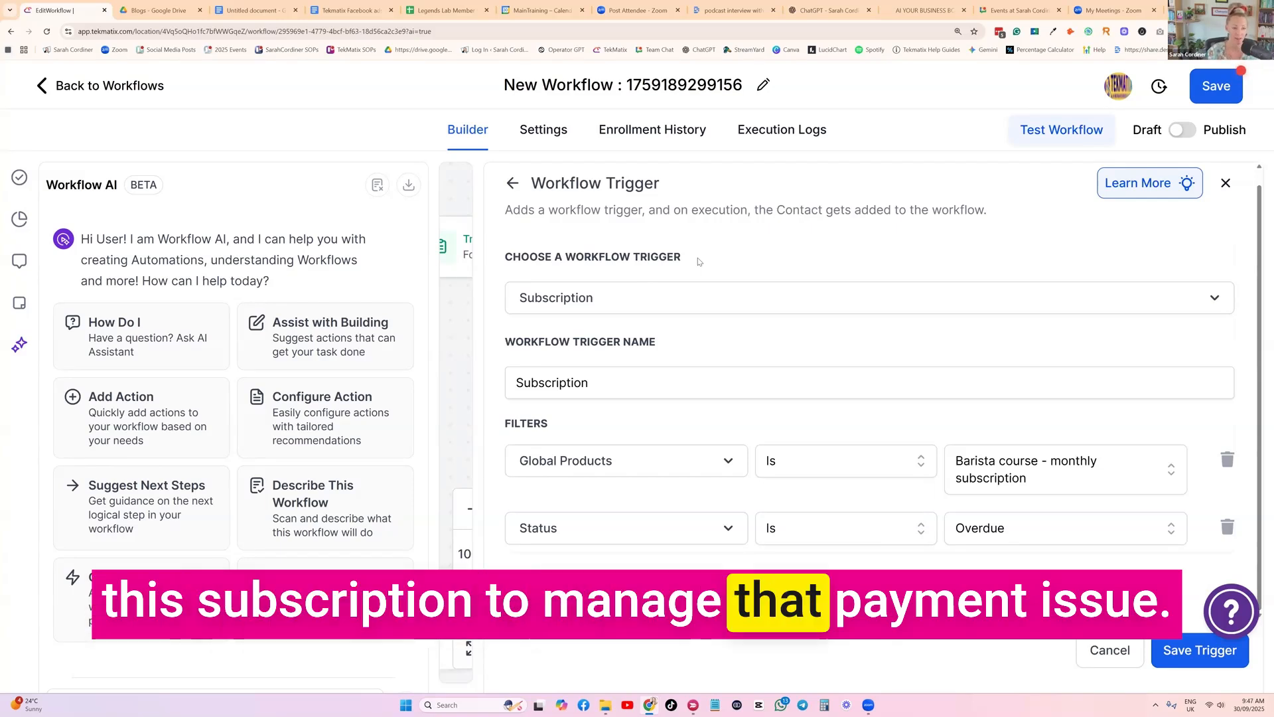
Name the trigger "Subscription - Overdue" and save it
left_click(603, 391)
type("- overdue")
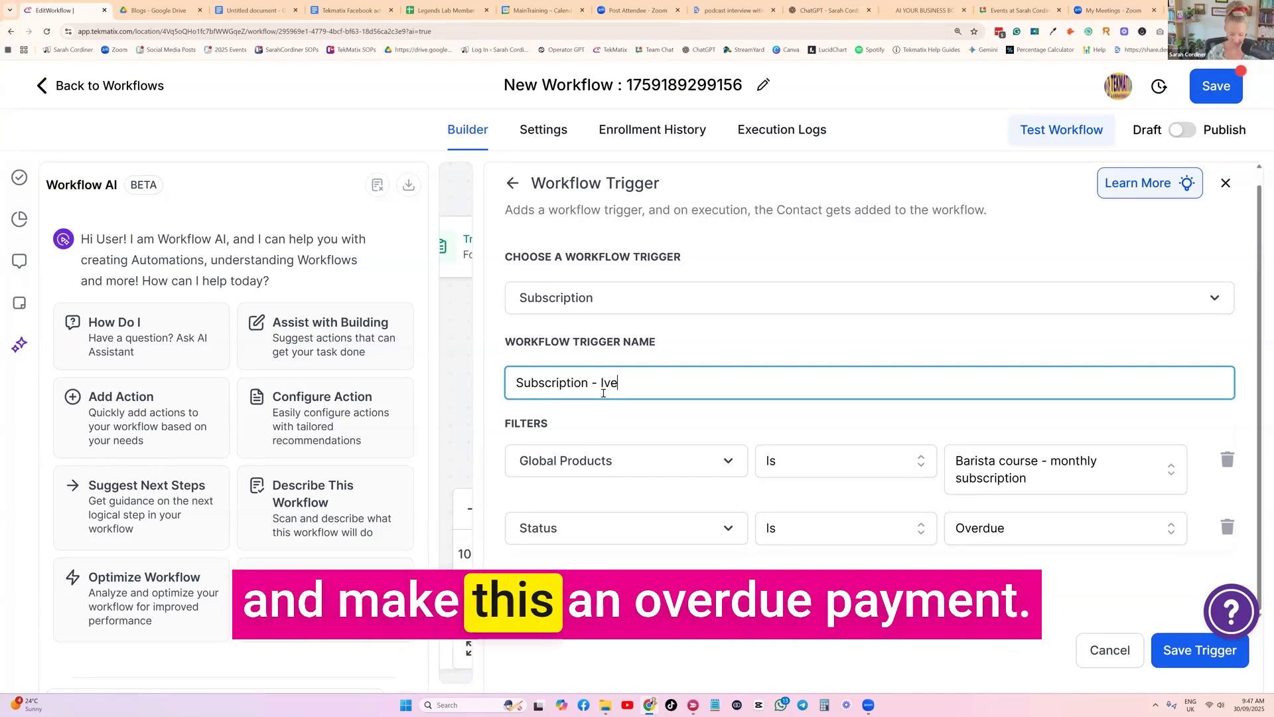
left_click(604, 382)
key("BackSpace")
type("Overdue")
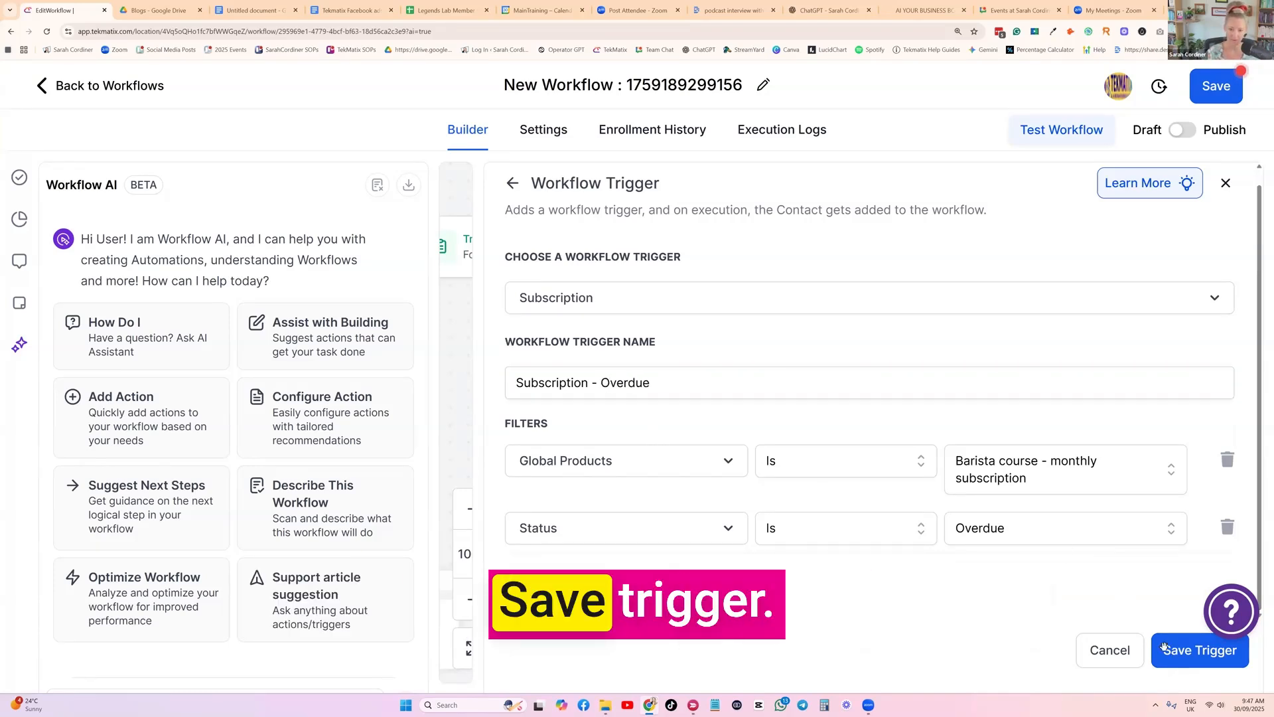
left_click(1164, 647)
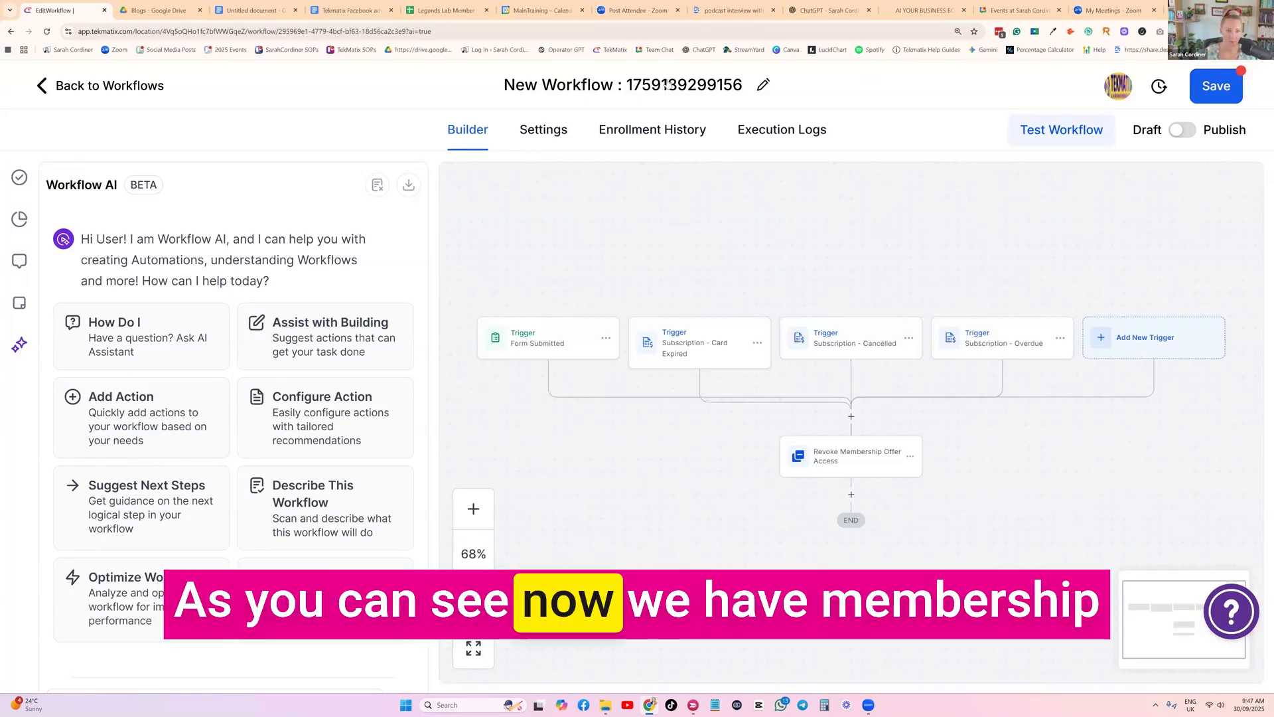
Rename the workflow as "membership / subscription cancellation or payment failed"
left_click(668, 79)
type("membe")
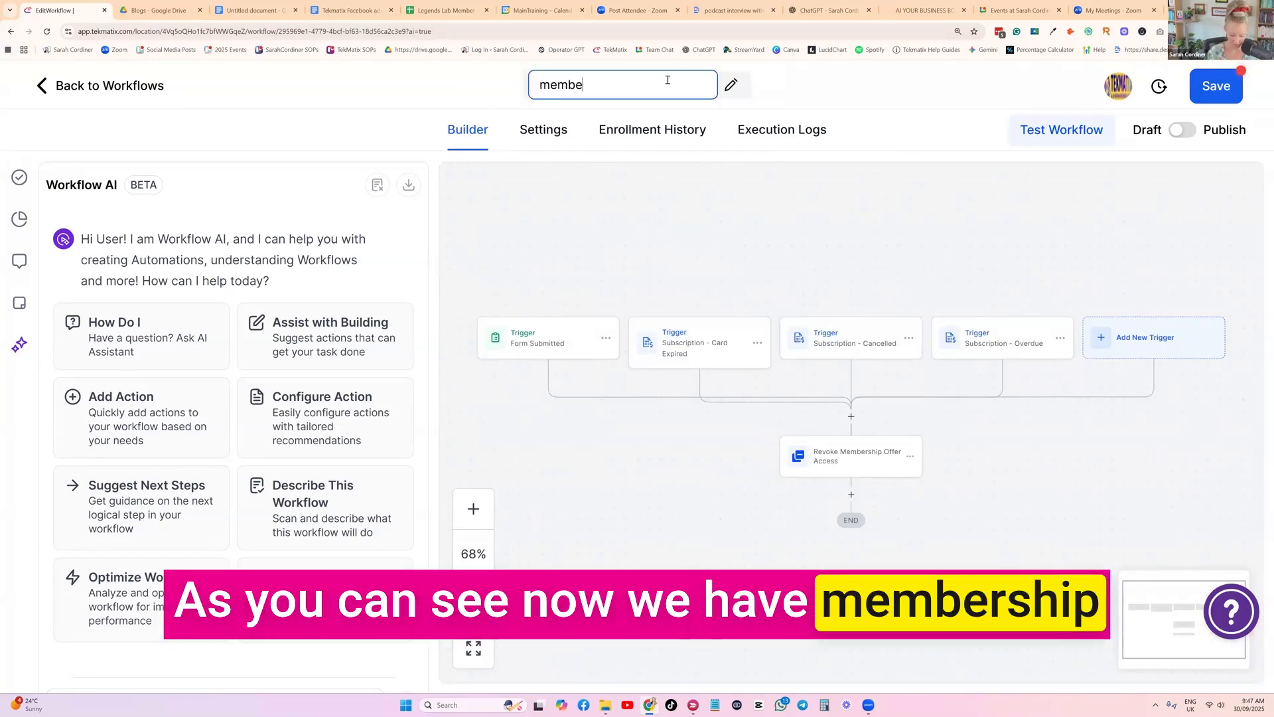
type("rship / subsc")
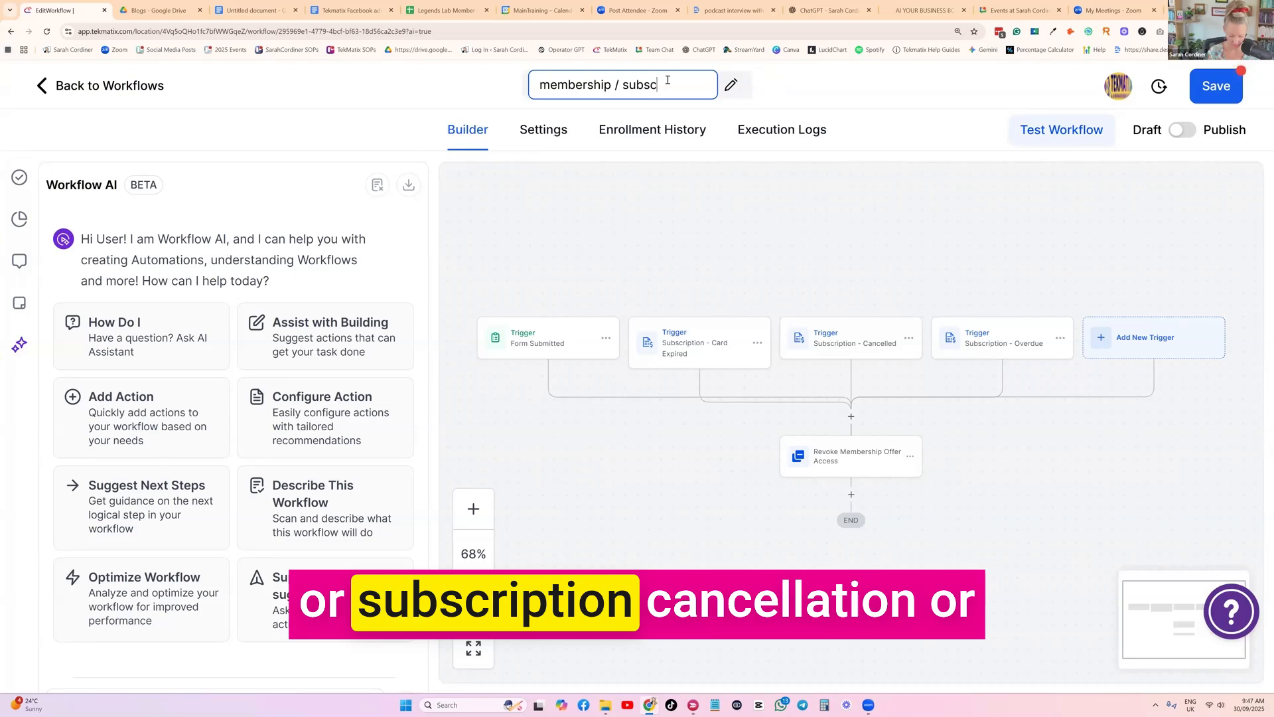
type("ription cancellation or payme")
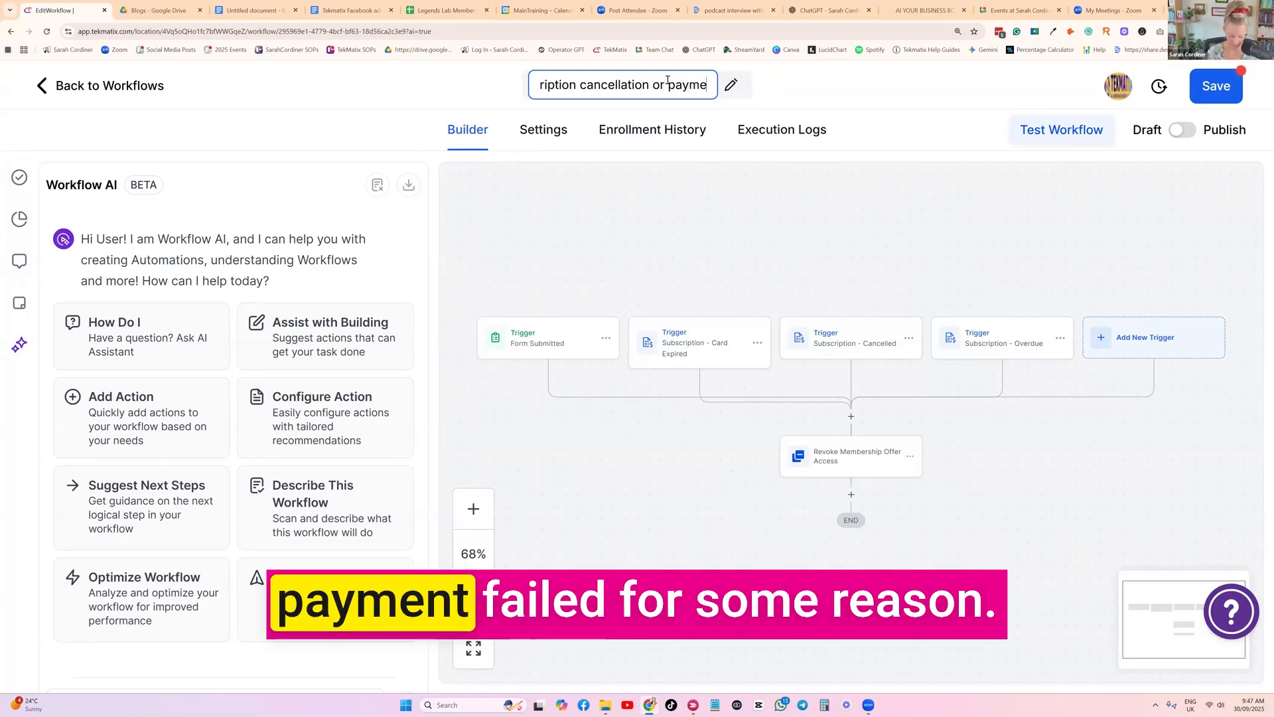
type("nt failed")
key("Return")
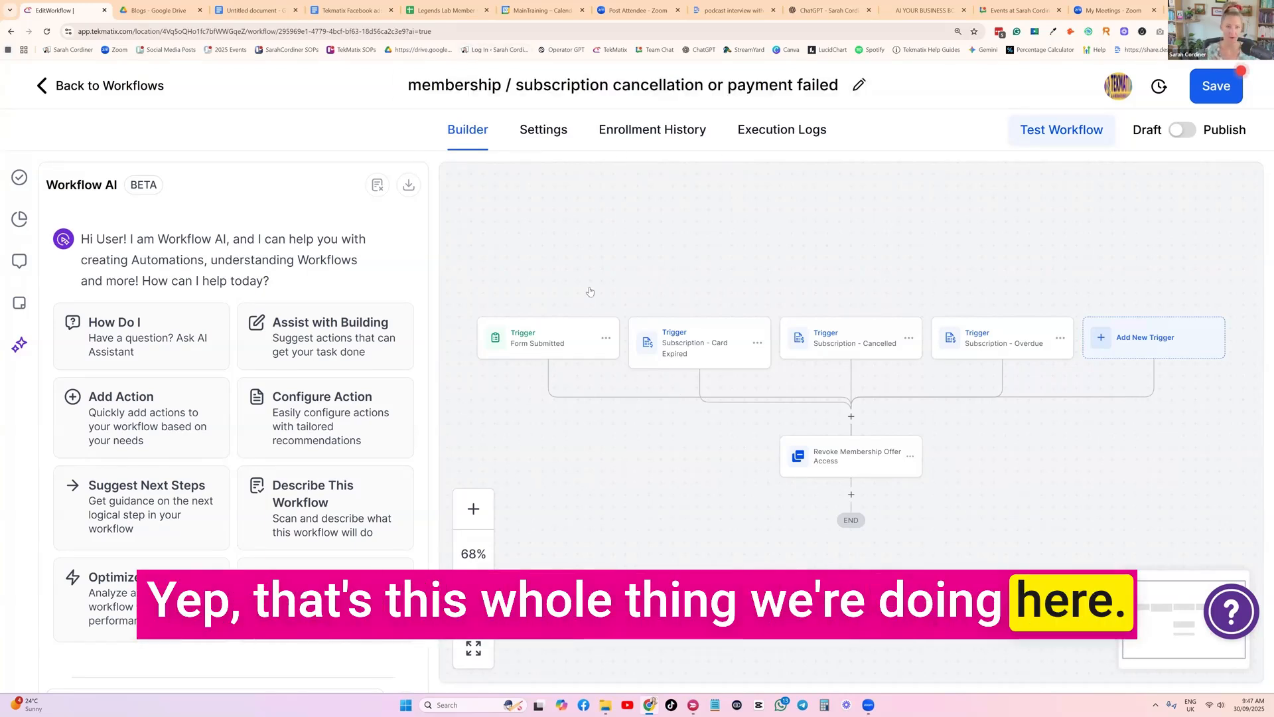
Insert an Add Contact Tag action between the triggers and the Revoke Membership Offer Access action, searching the actions for "tag"
scroll(590, 292, "down", 1)
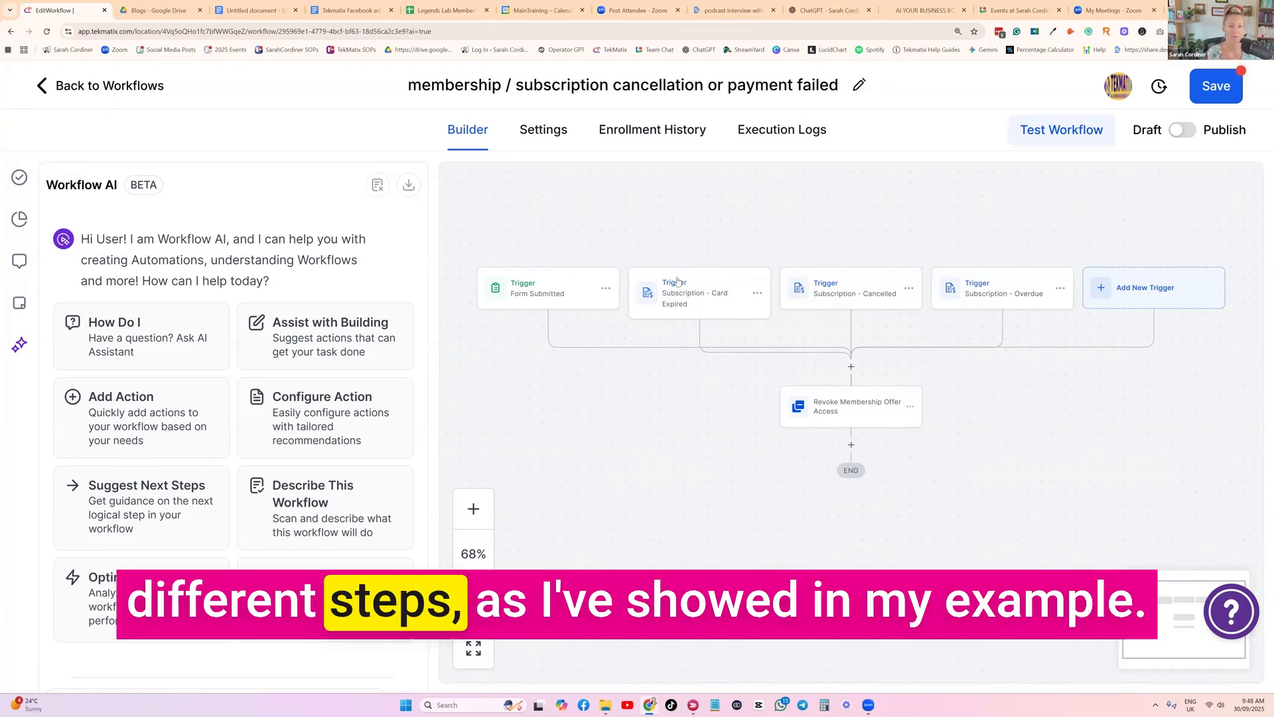
scroll(830, 311, "down", 1)
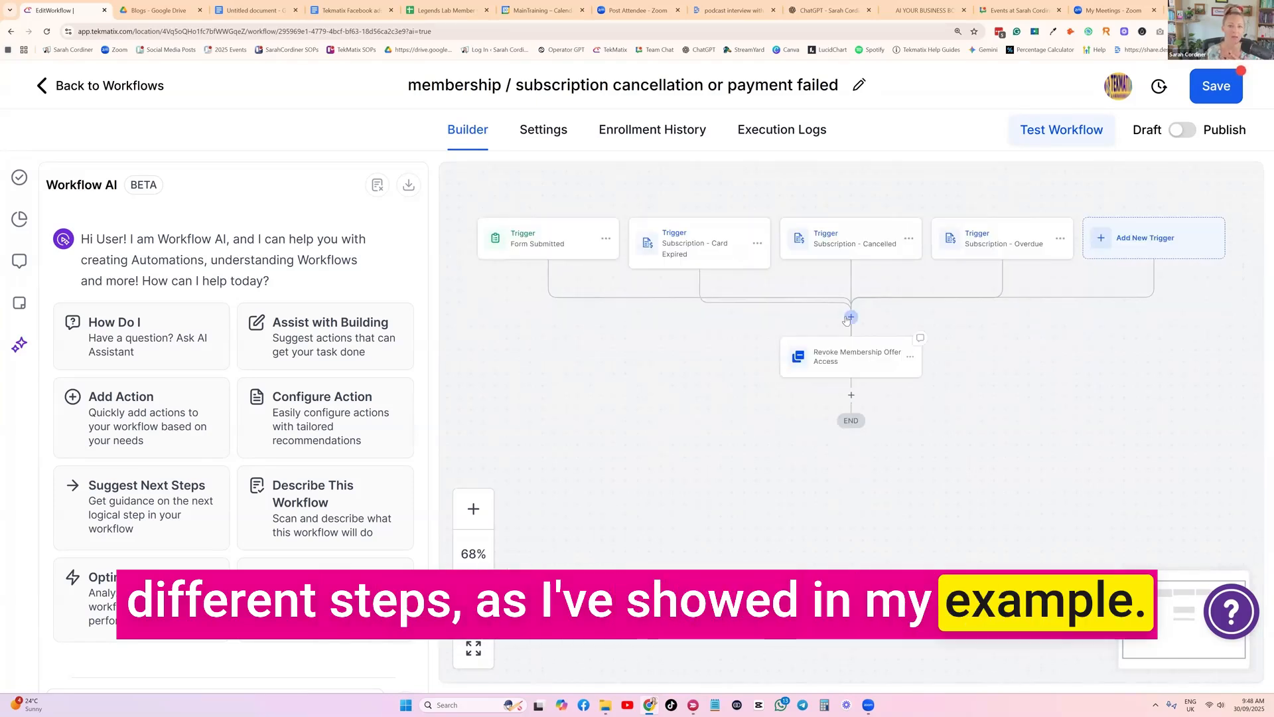
left_click(850, 317)
type("tag")
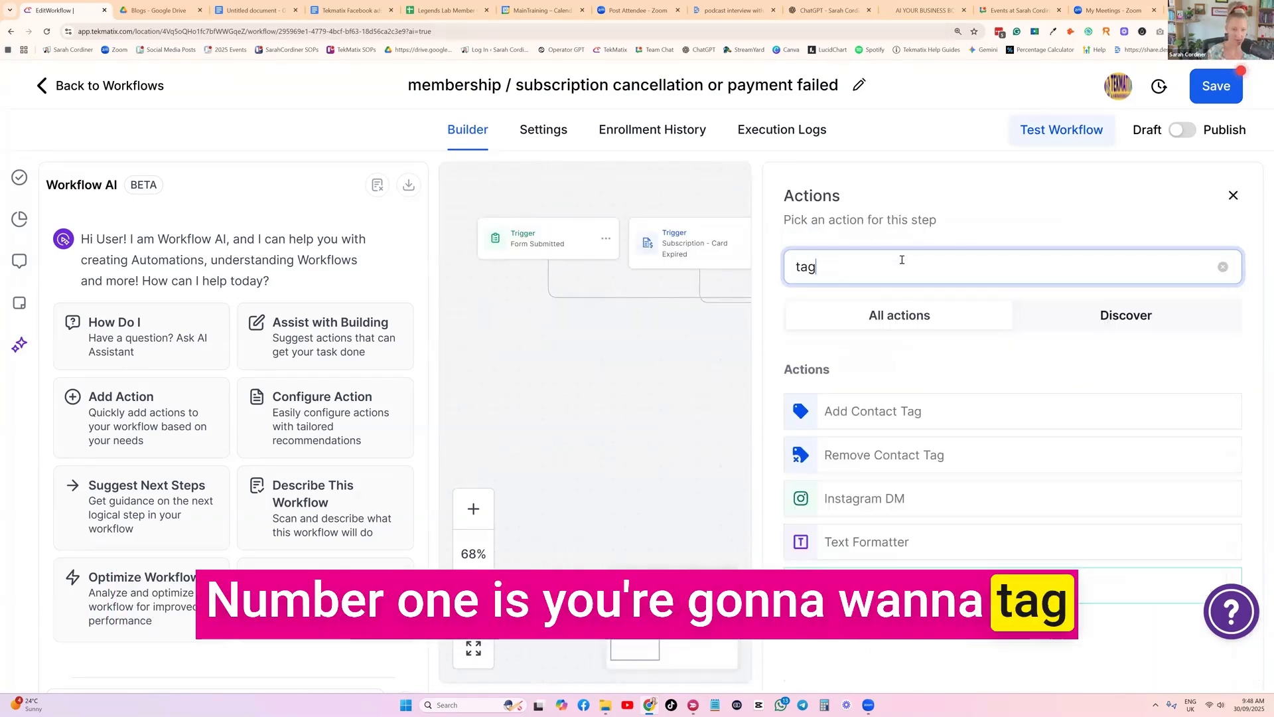
left_click(905, 409)
Create the new tag "Membership payment failed or declined" and assign it to the Add Contact Tag action
left_click(870, 380)
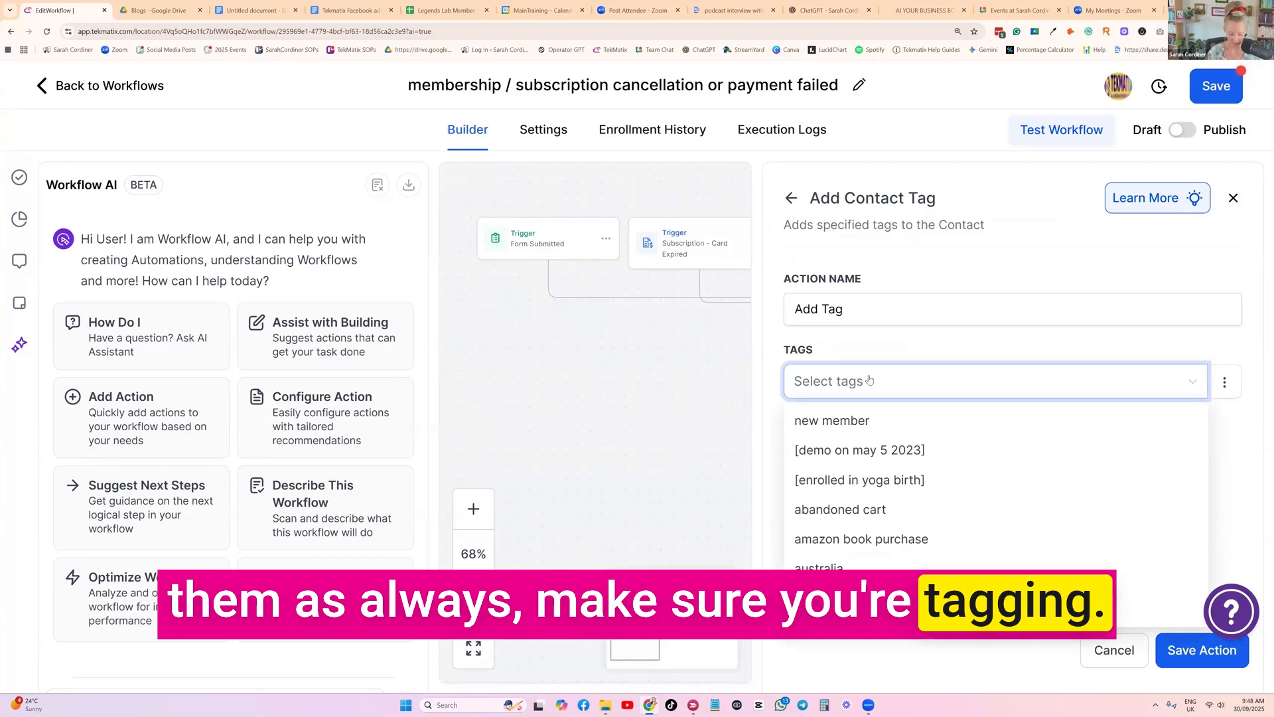
type("Membership paymen")
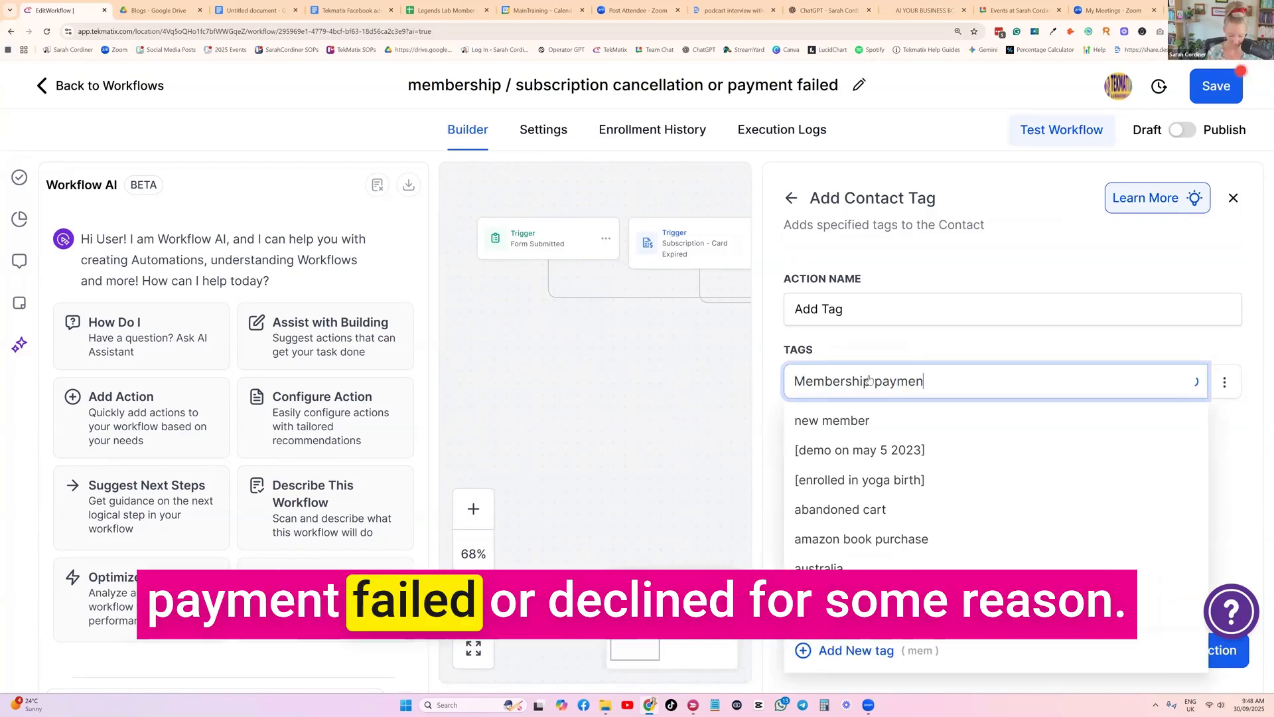
type("t failed or declined")
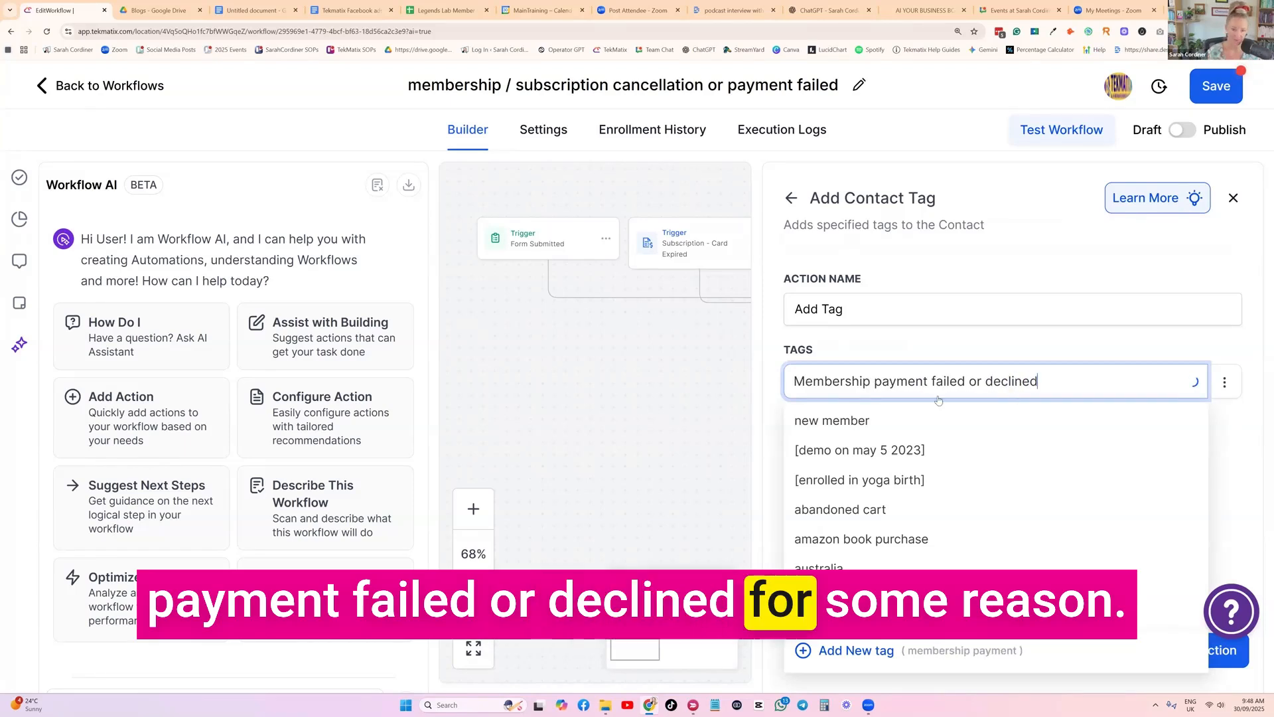
left_click(856, 651)
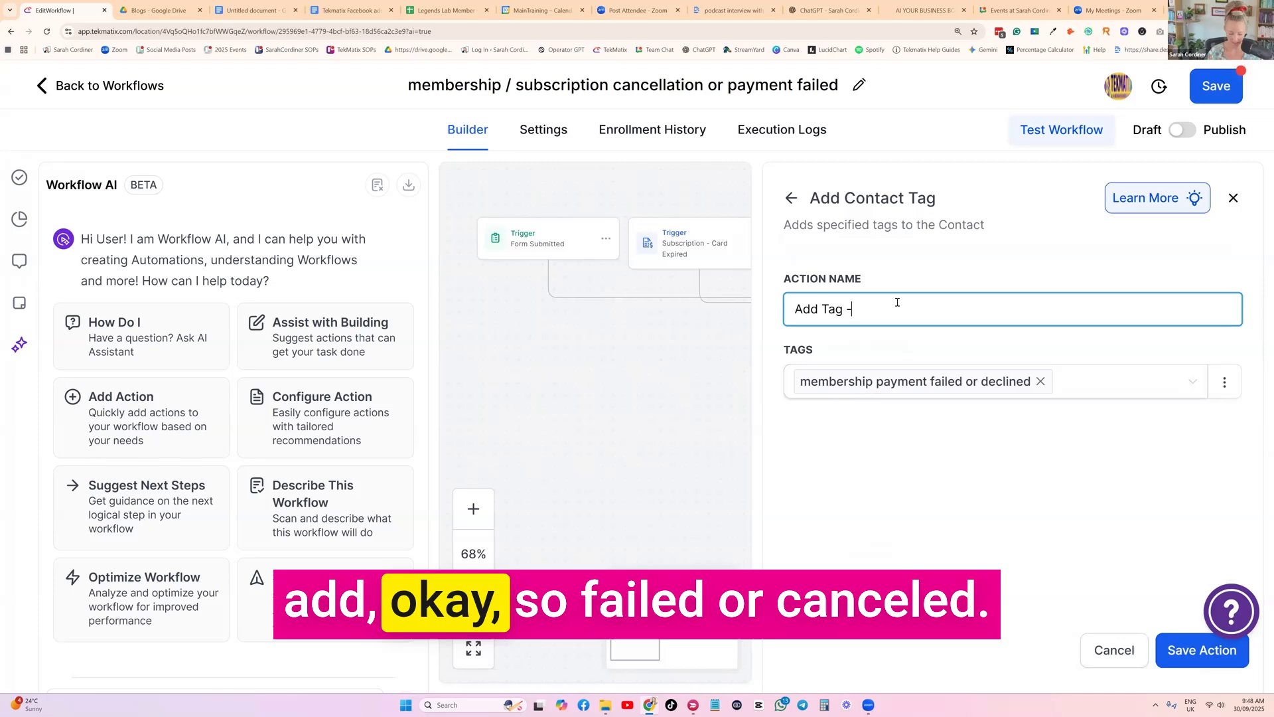
Name the action "Add Tag - failed or cancelled" and save it
type("failed or cancelle")
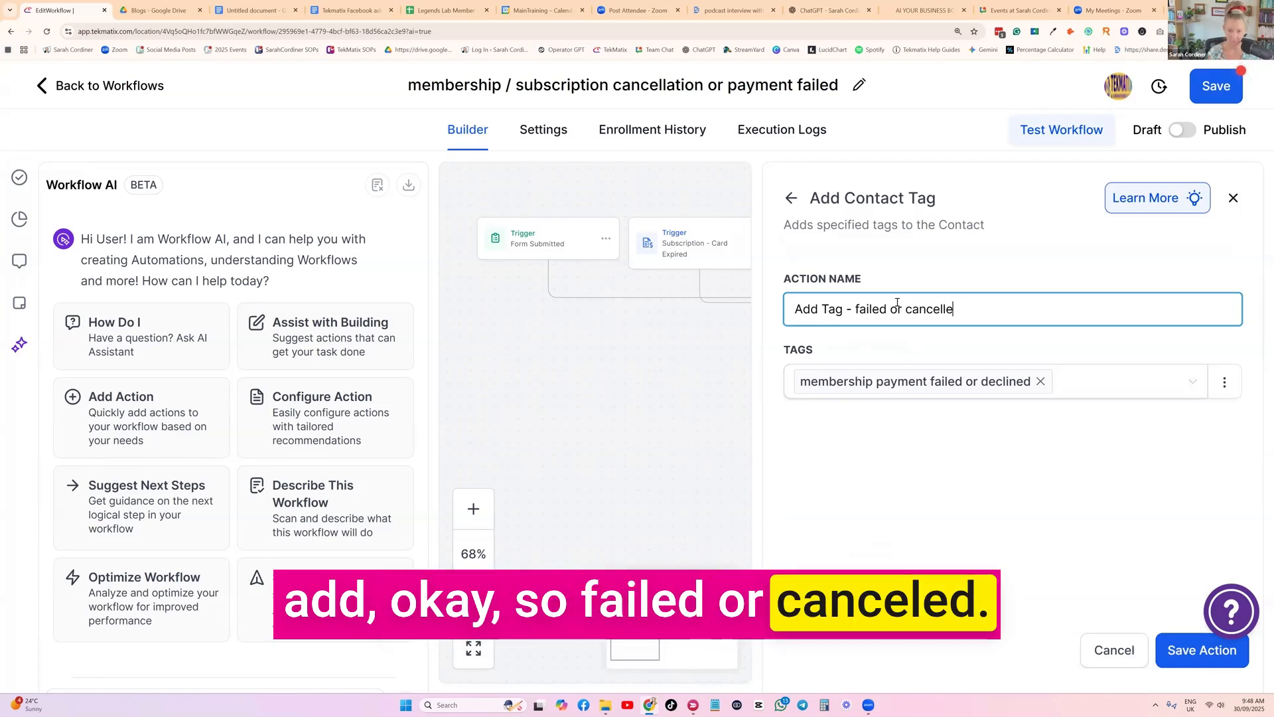
type("d")
left_click(1161, 641)
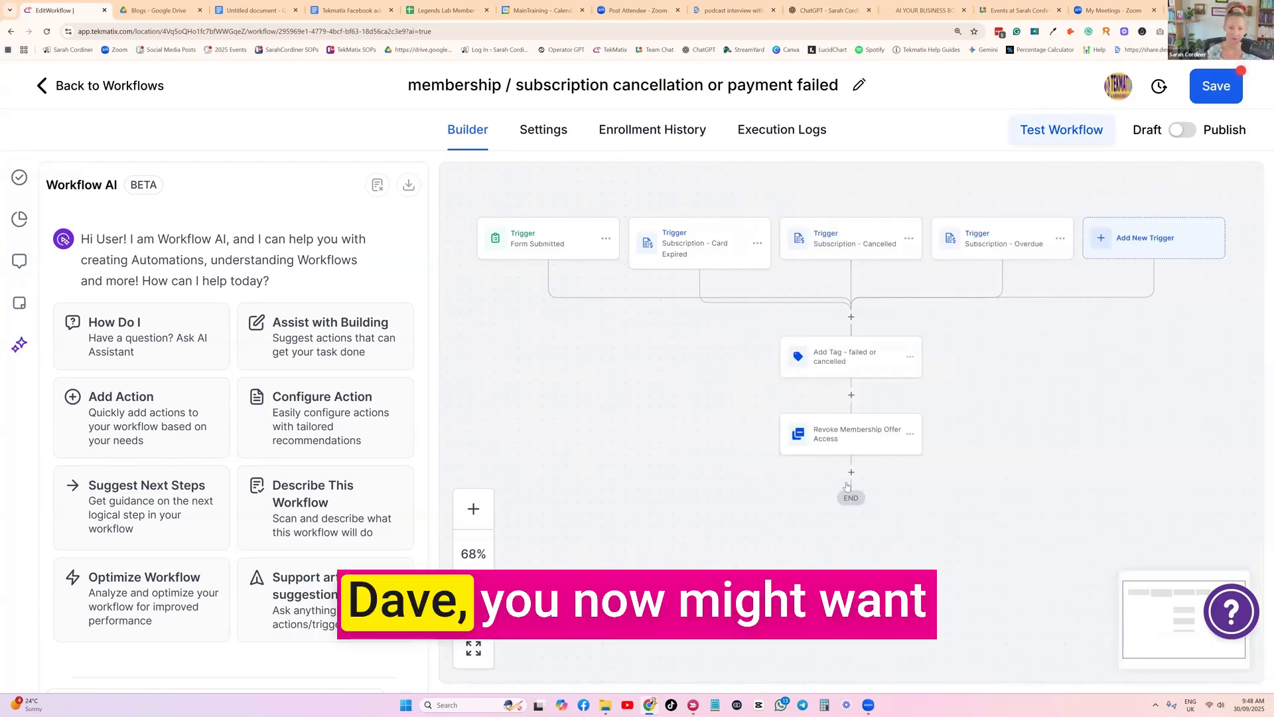
Insert a Send Email action between the Add Tag and Revoke Membership Offer Access actions, searching the actions for "email"
left_click(850, 317)
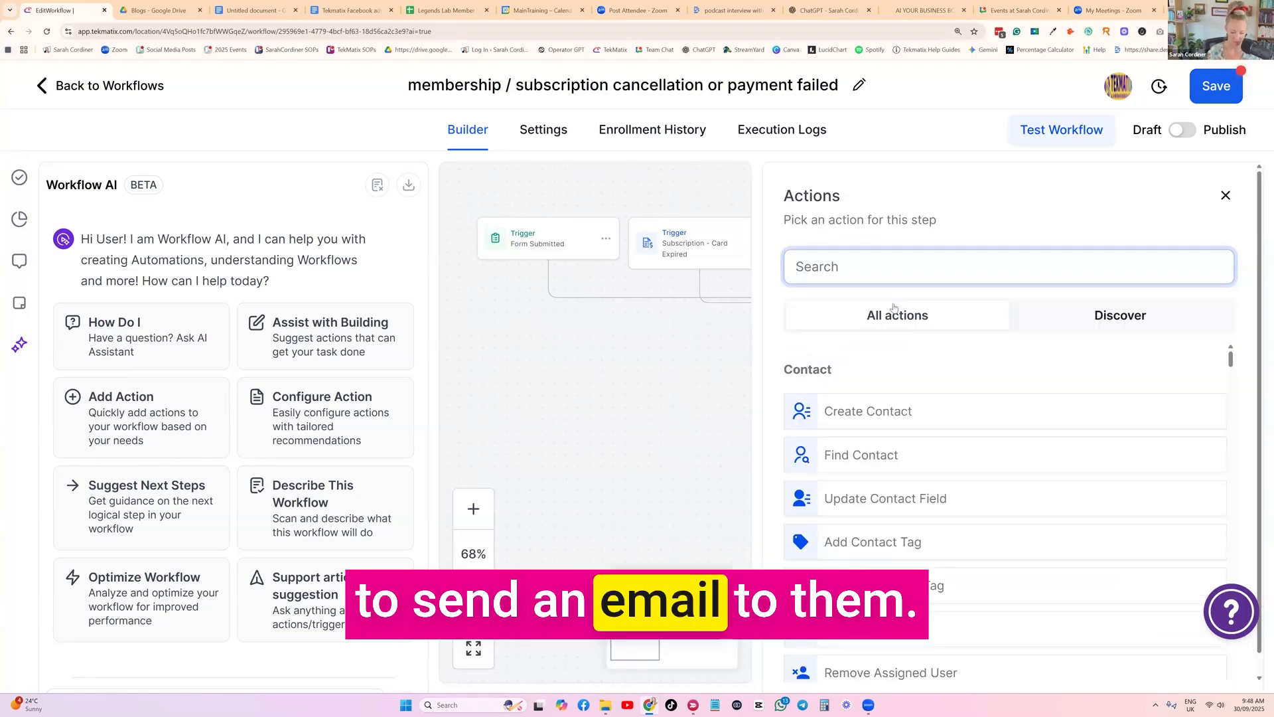
type("email")
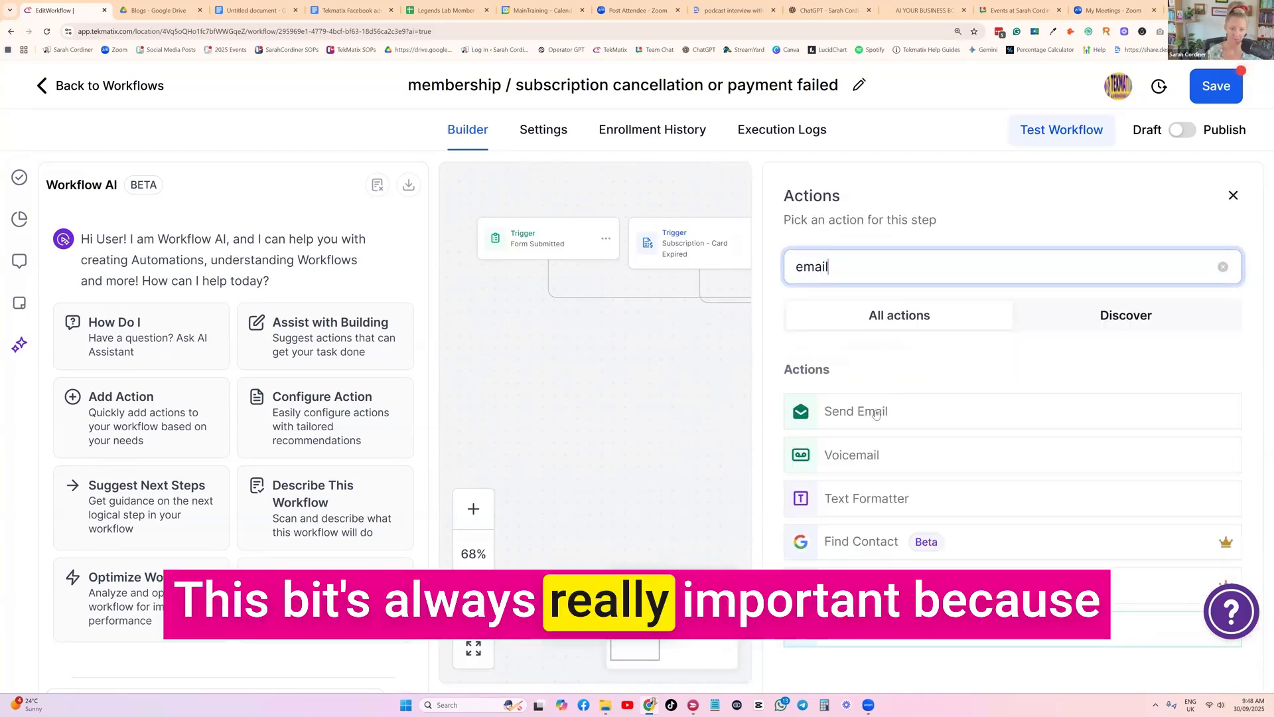
left_click(876, 409)
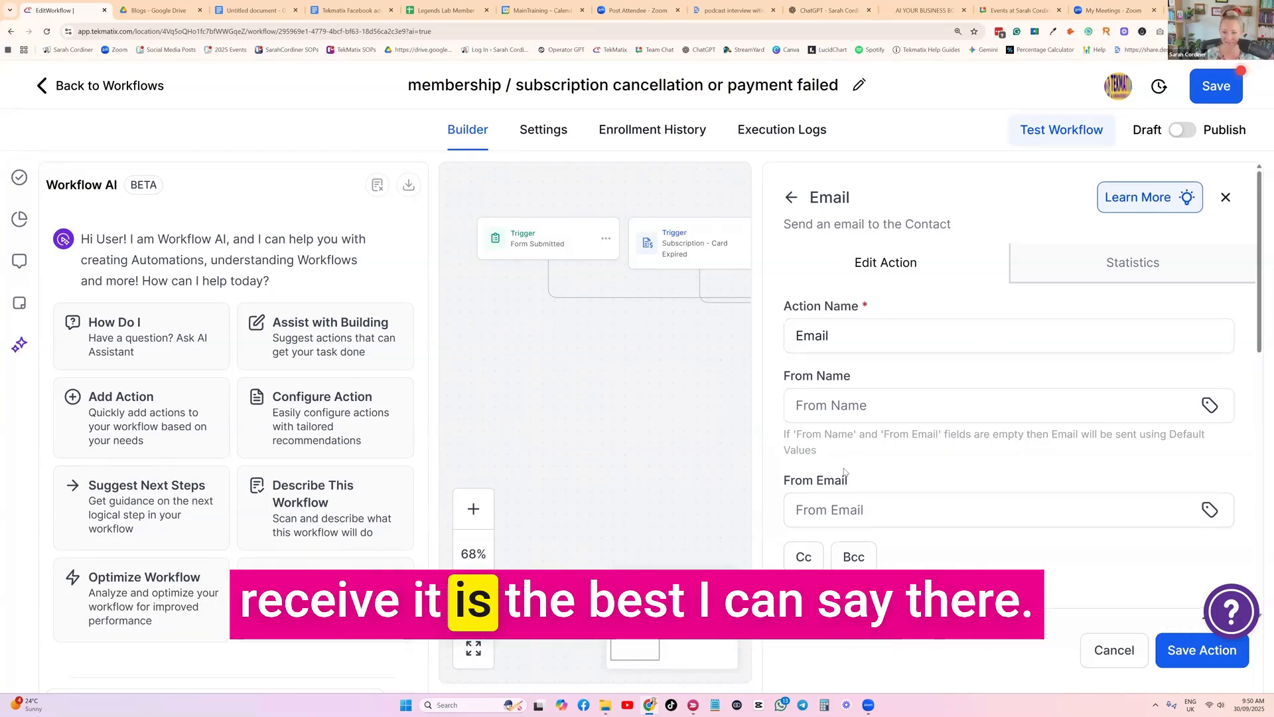
Fill the email's message body with six lines of random placeholder text, starting with "bnvfxnbvfdhjbvhjkdsfbv"
scroll(996, 398, "down", 9)
left_click(861, 406)
type("bnvfxnbvfdhjbvhjkdsfbv")
key("Return")
type("dgjvbdkjfgbdjklf")
key("Return")
type("vbkfadbgjk")
key("Return")
type("jbnfvdjhnbjdnhbjdf")
key("Return")
type("mfnbvkdfnmbal")
key("Return")
type("nbffkldnblfdl")
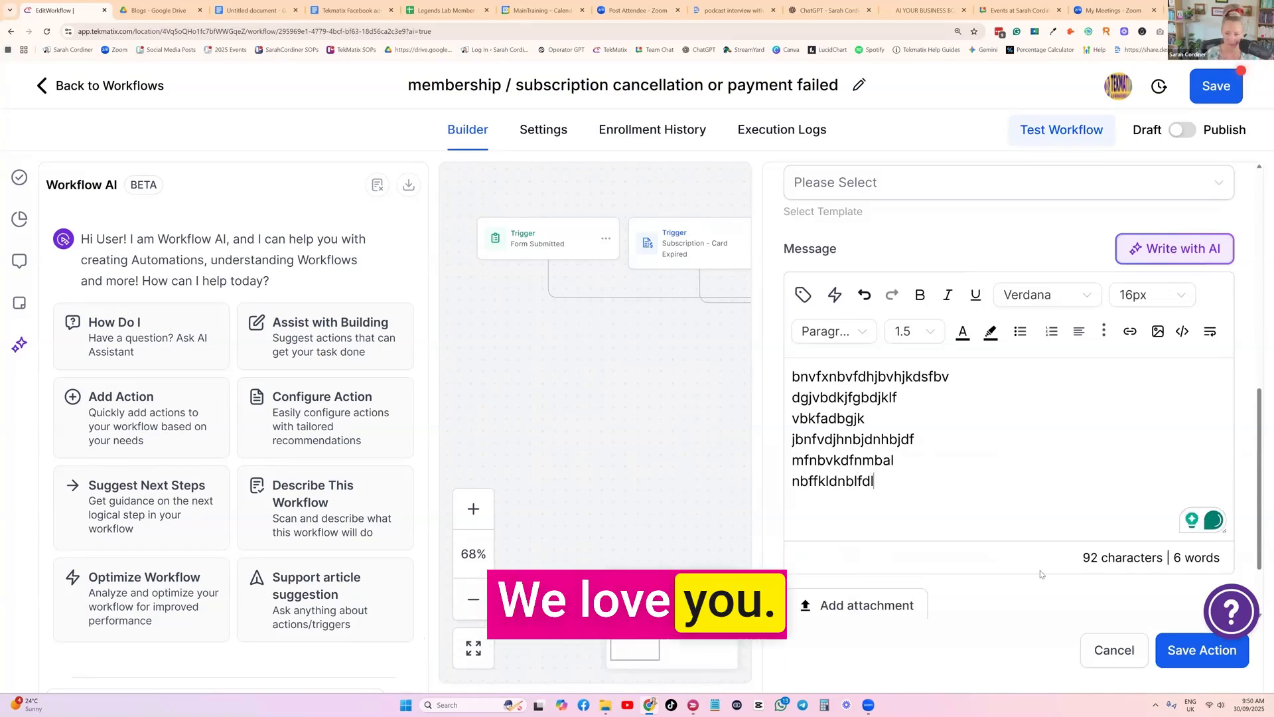
Enter "fcgdfhdf" as the email's placeholder subject and save the Email action
scroll(999, 388, "up", 5)
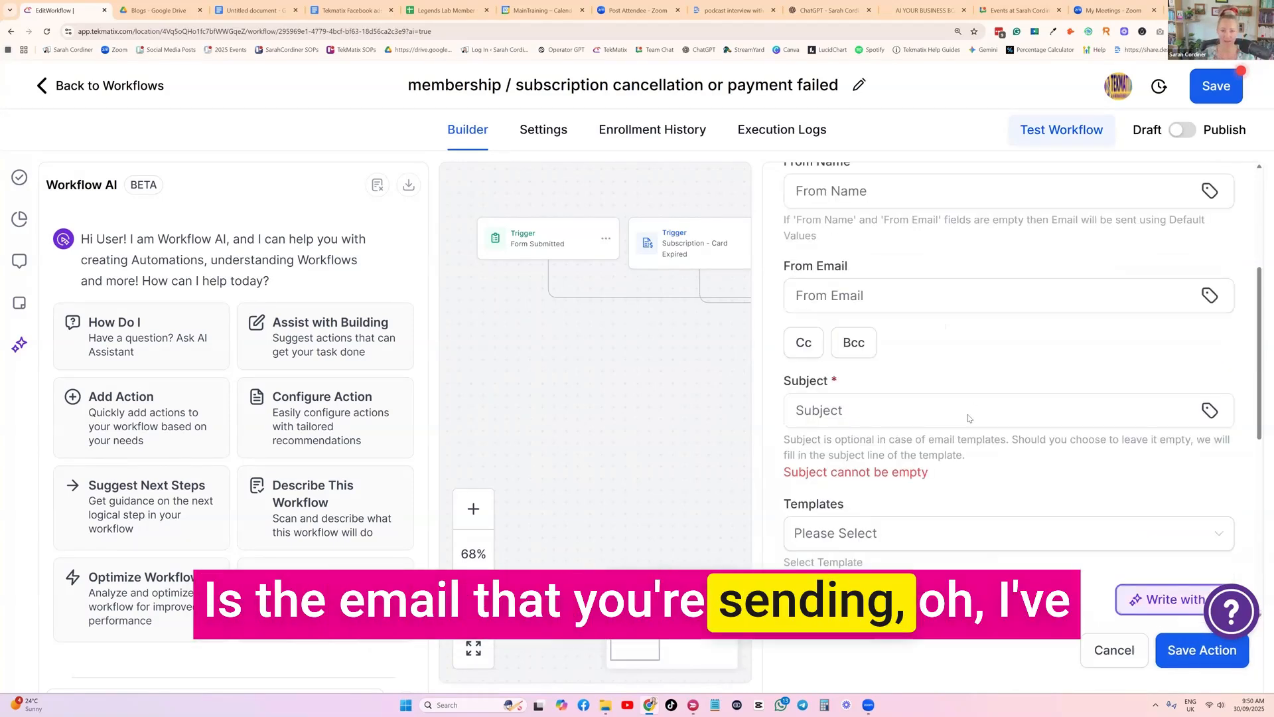
left_click(862, 391)
left_click(1181, 508)
type("fcgdfhdf")
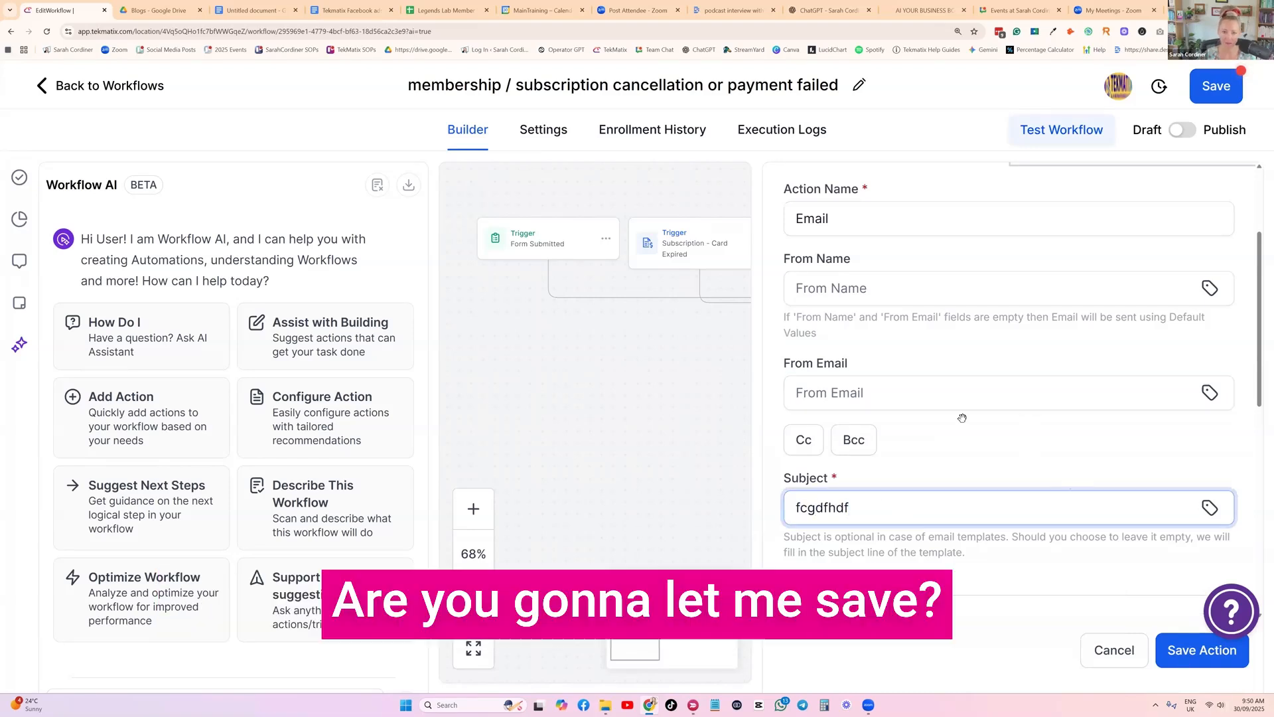
left_click(1185, 663)
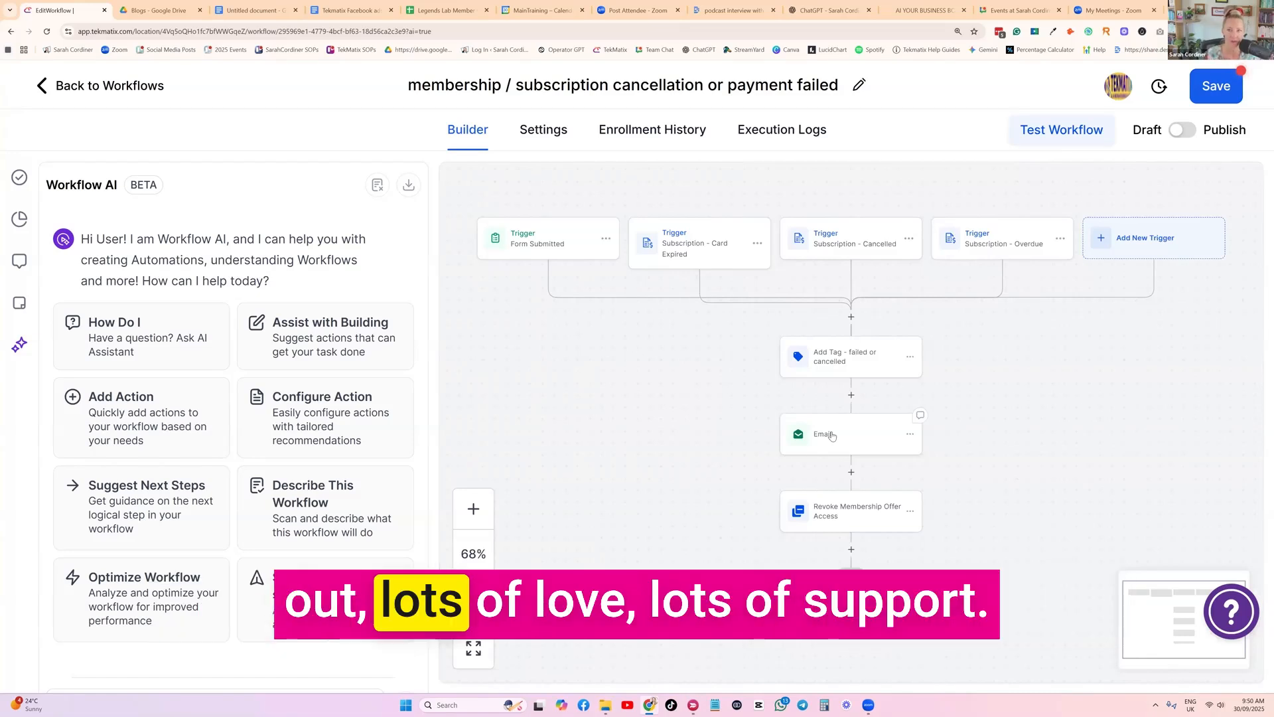
Insert an Add To Notes action between the Email and Revoke Membership Offer Access actions, searching the actions for "note"
scroll(850, 430, "down", 1)
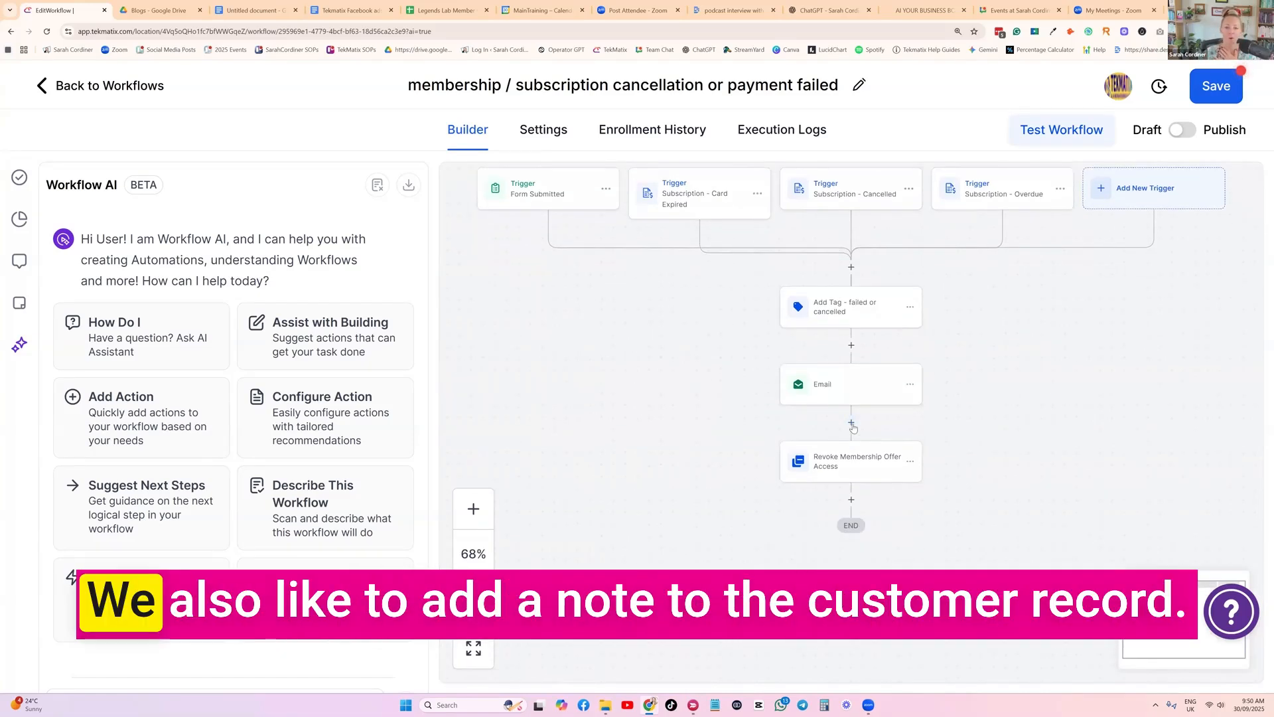
left_click(851, 423)
type("note")
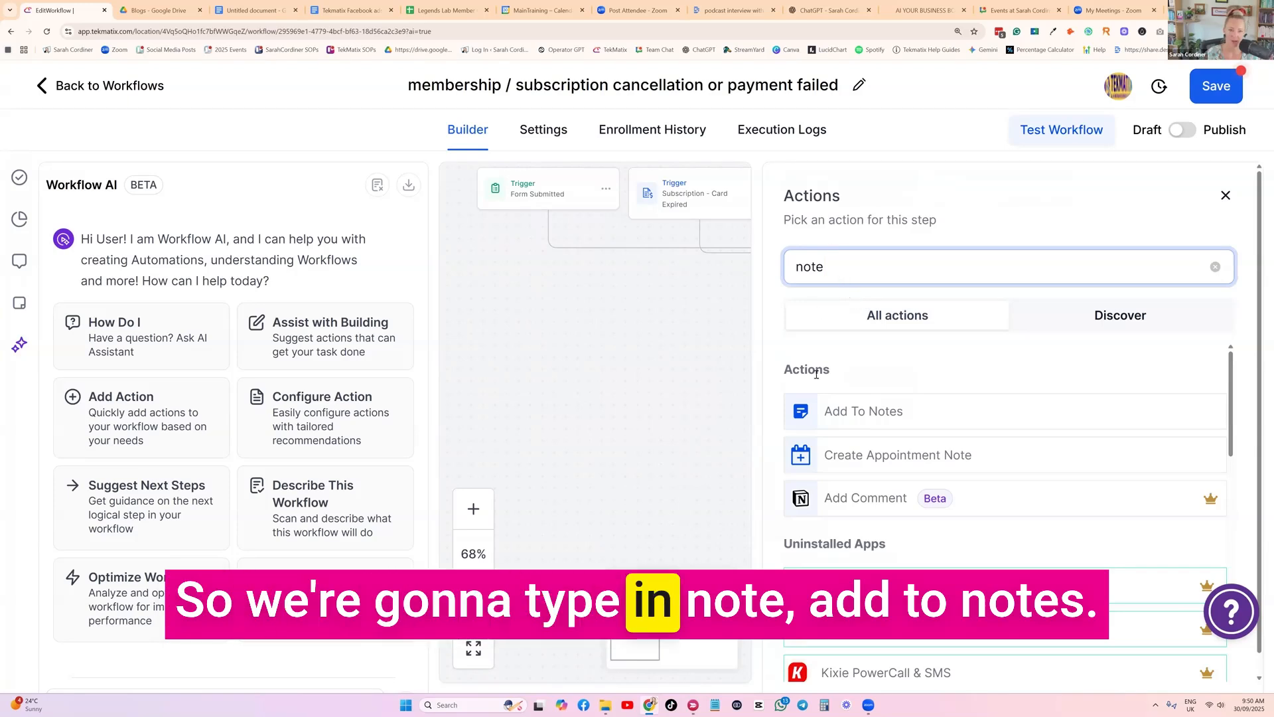
left_click(871, 416)
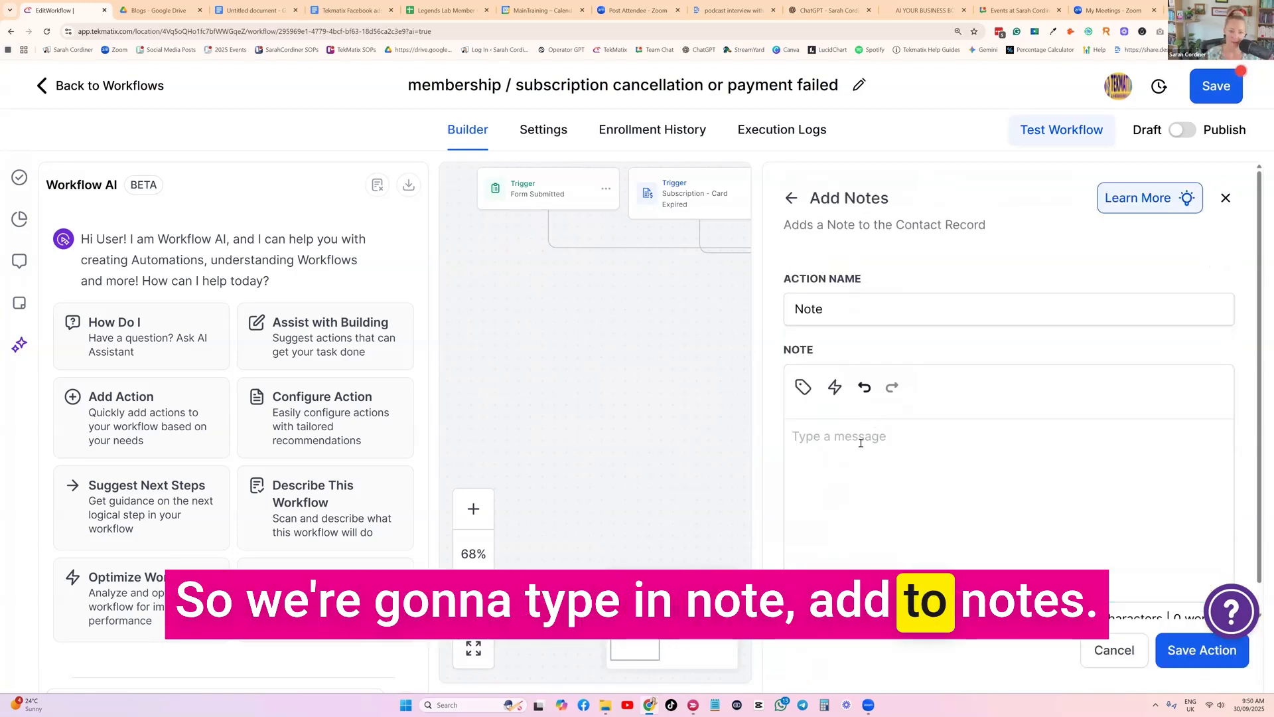
Insert the Right now custom value Date (day/month/year) at the start of the note
left_click(804, 386)
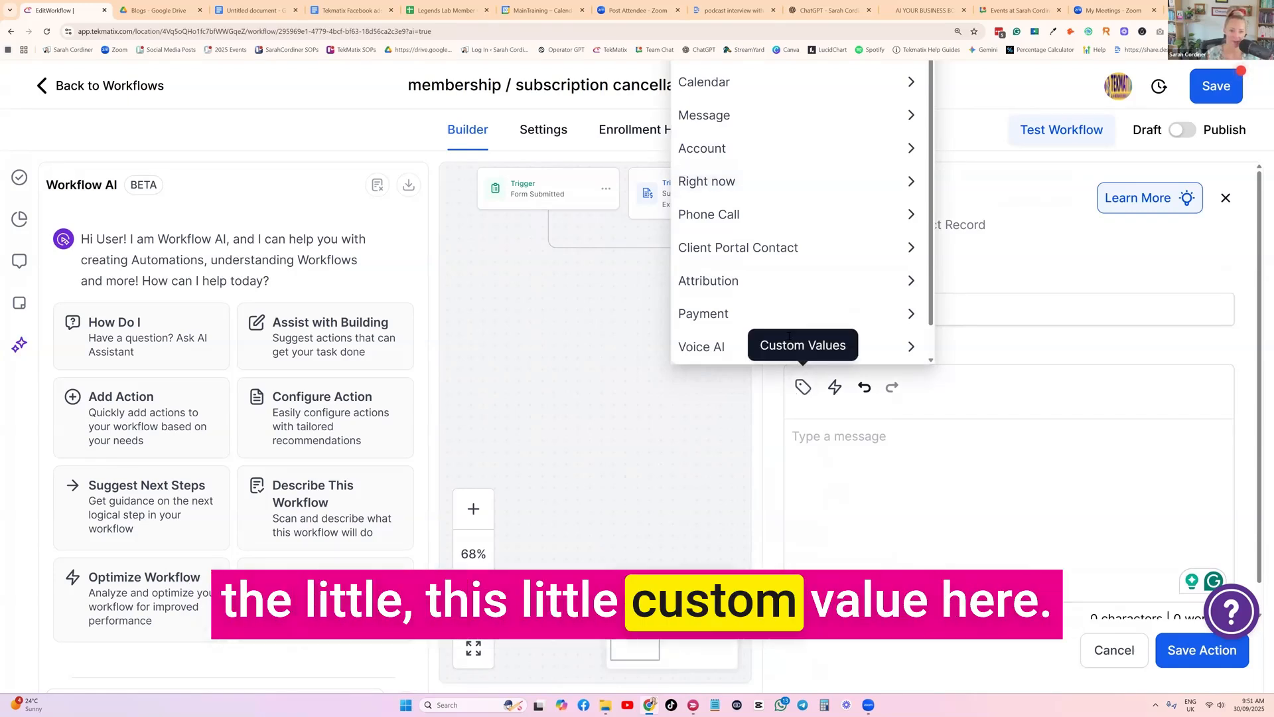
left_click(732, 187)
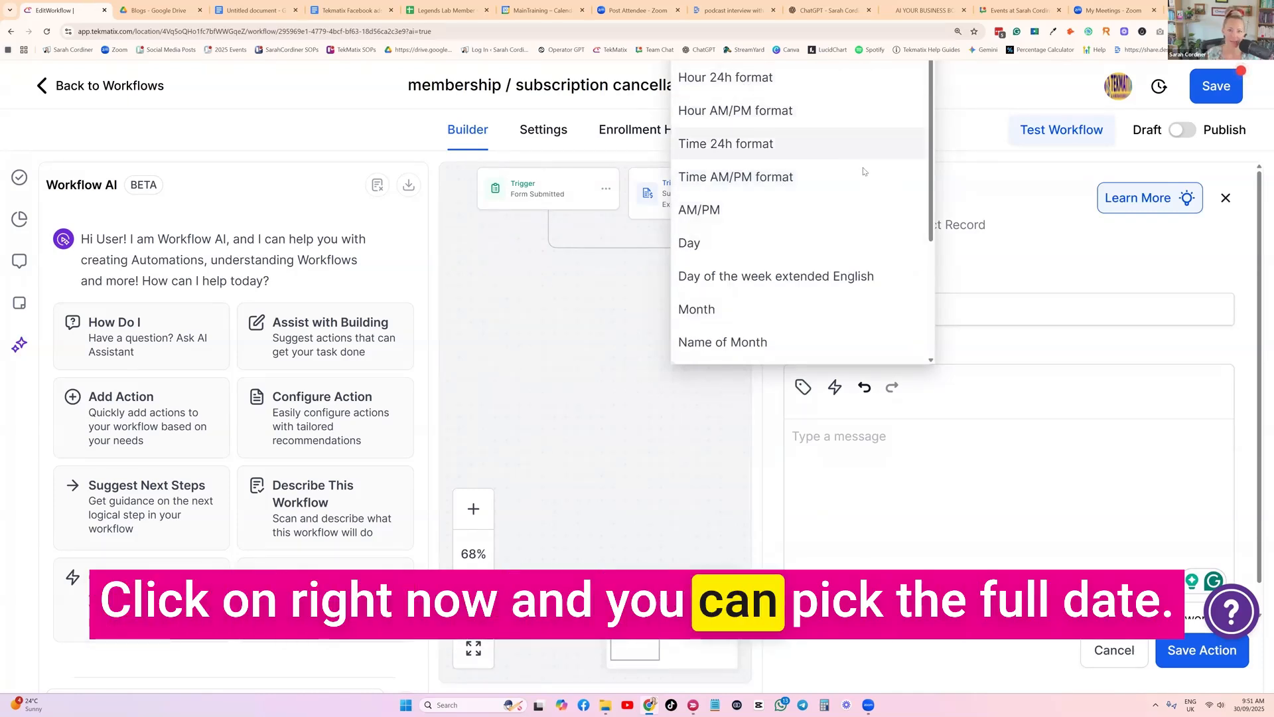
scroll(758, 214, "down", 2)
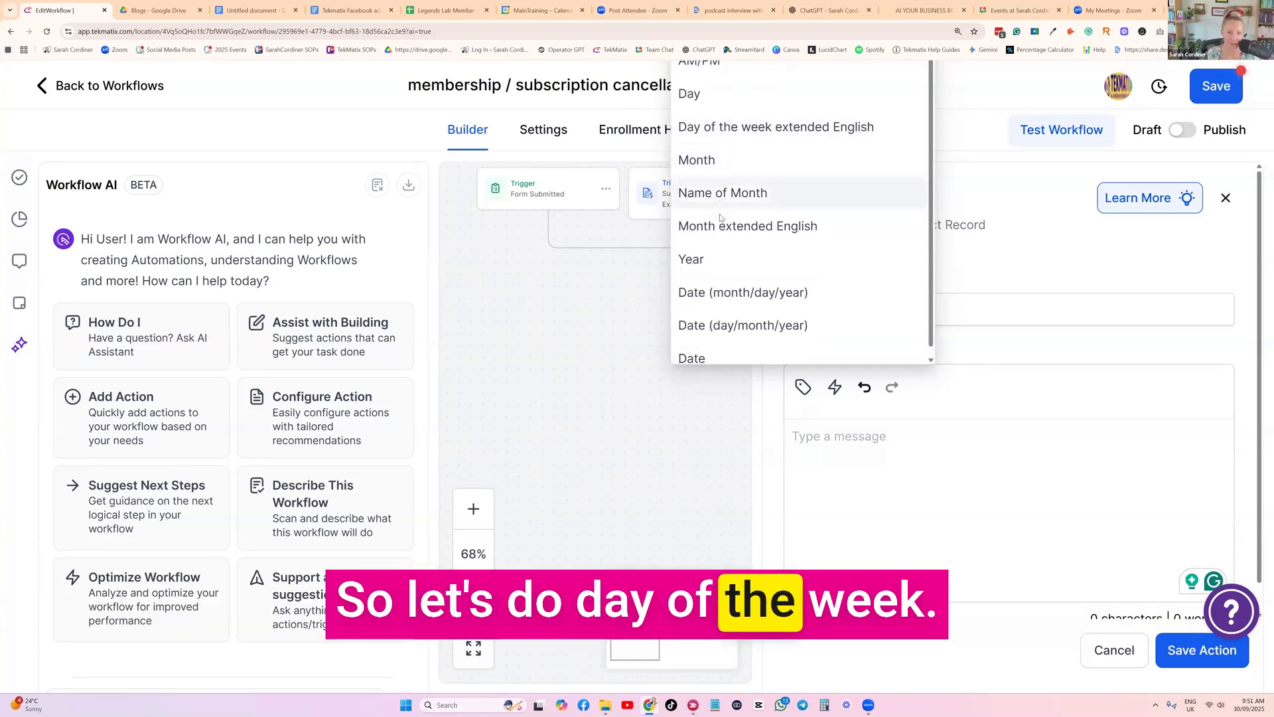
scroll(798, 314, "down", 1)
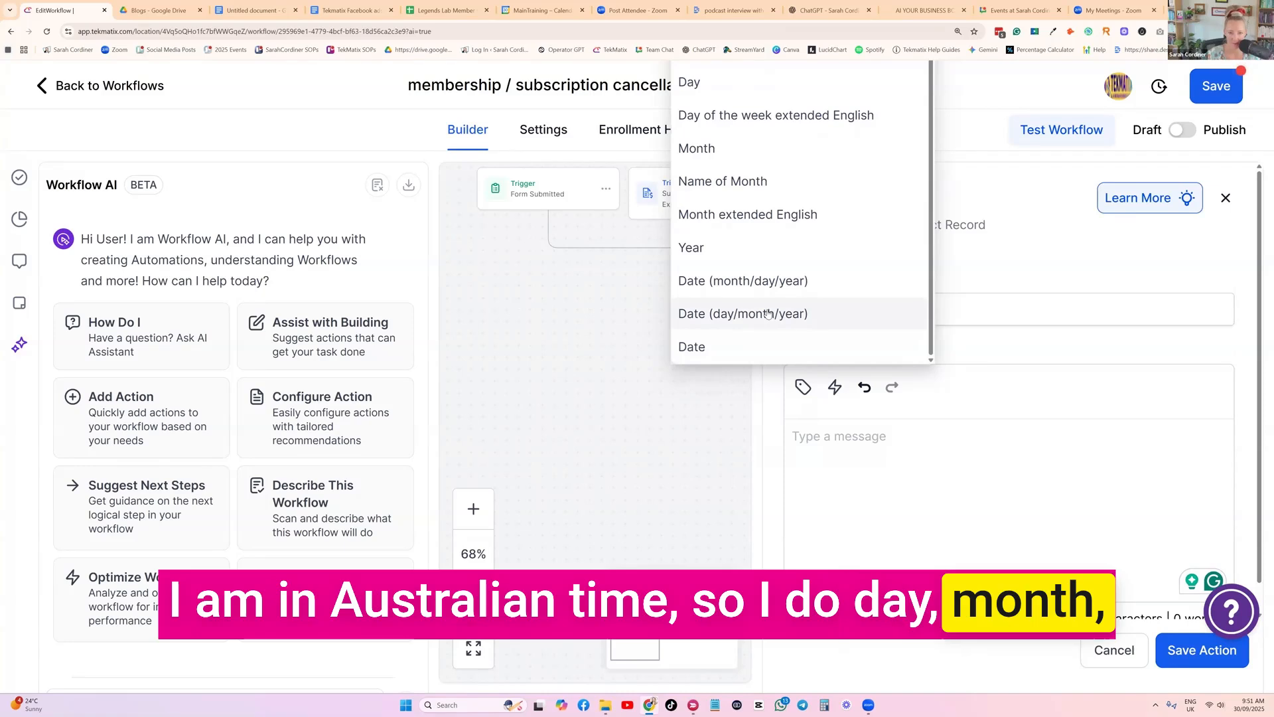
left_click(782, 314)
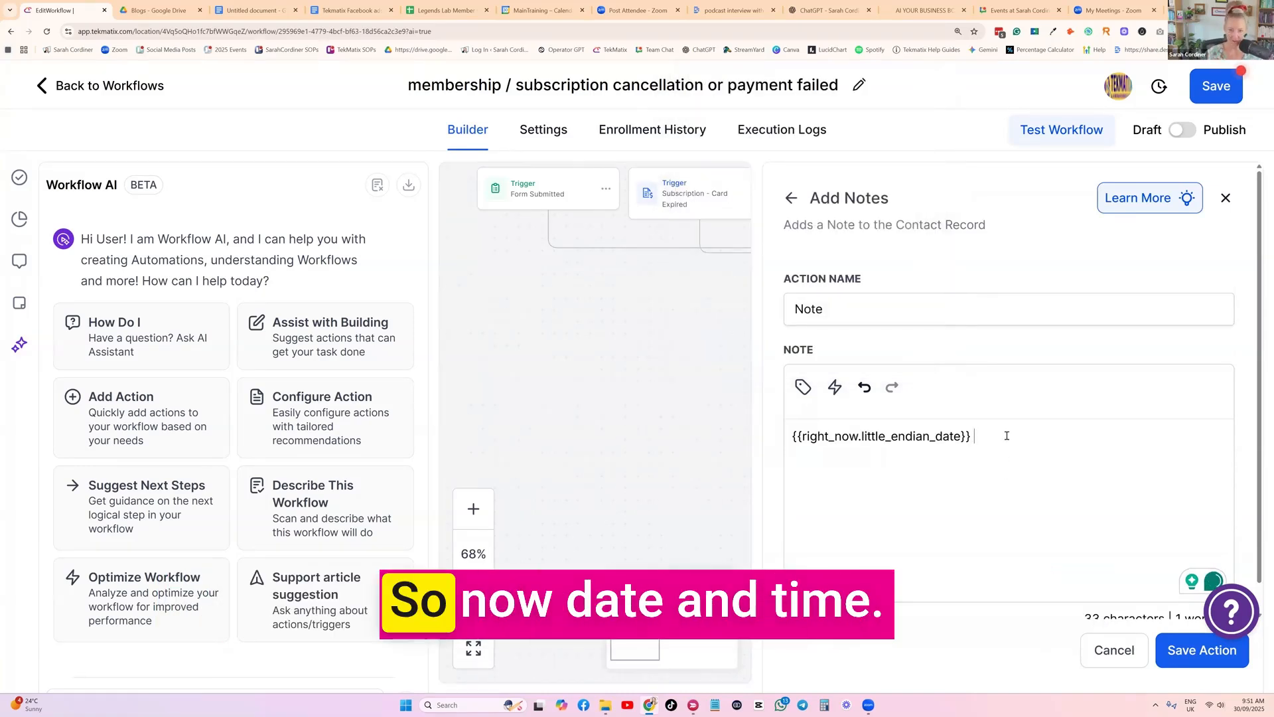
Add the contact's Full Name custom value after the date in the note
left_click(834, 387)
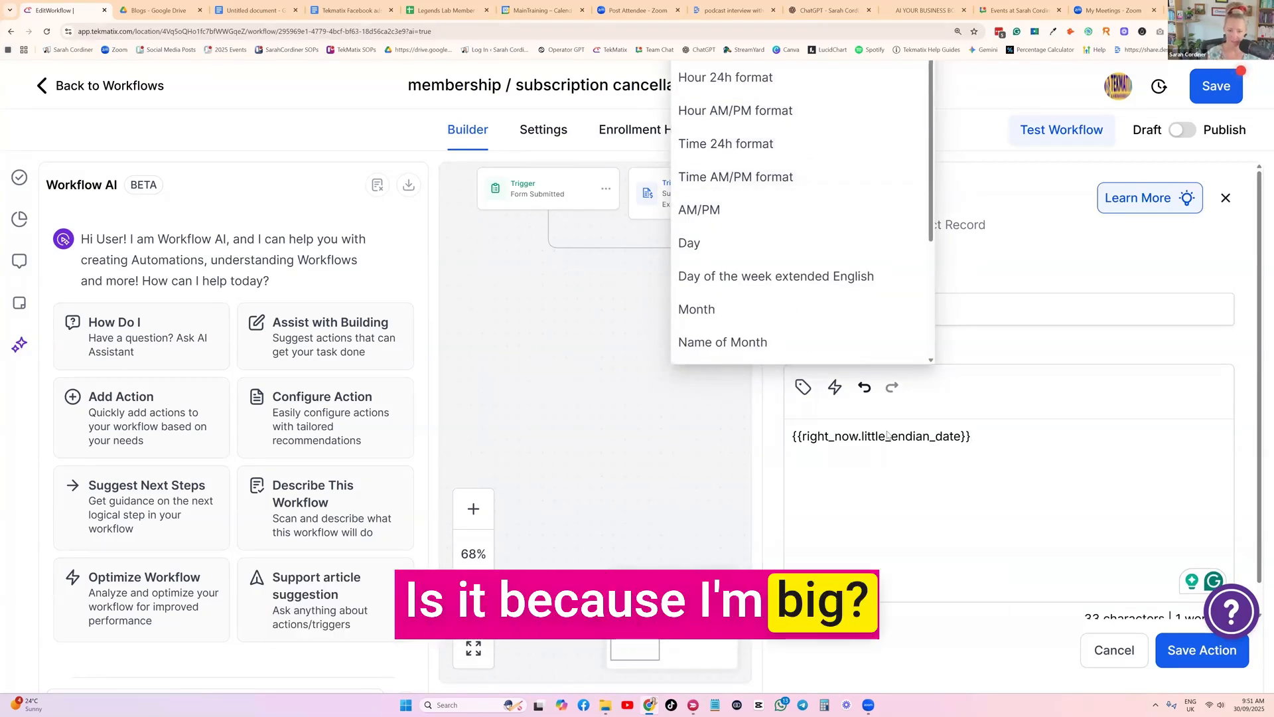
key("ctrl+minus")
left_click(789, 408)
left_click(795, 418)
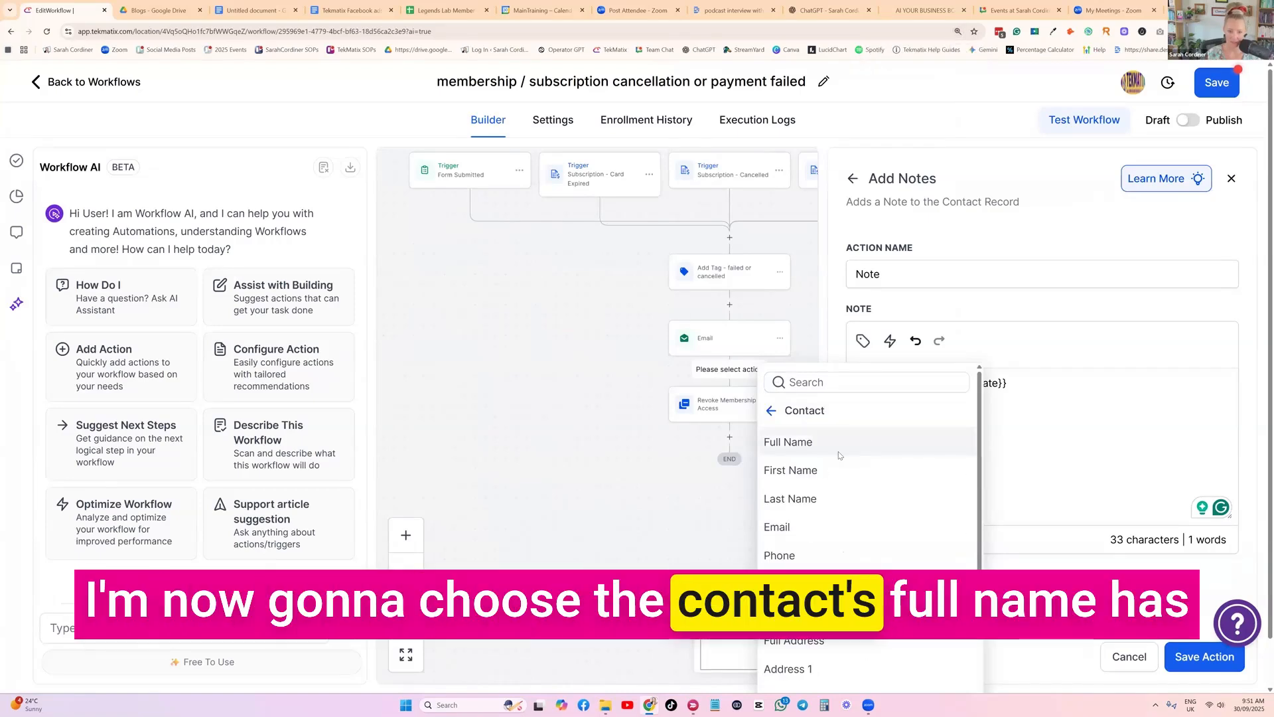
left_click(788, 441)
Continue the note after the contact's name with "has cancelled their membership to the xyz thing, OR this could be a card issue...."
type("has cancelled their")
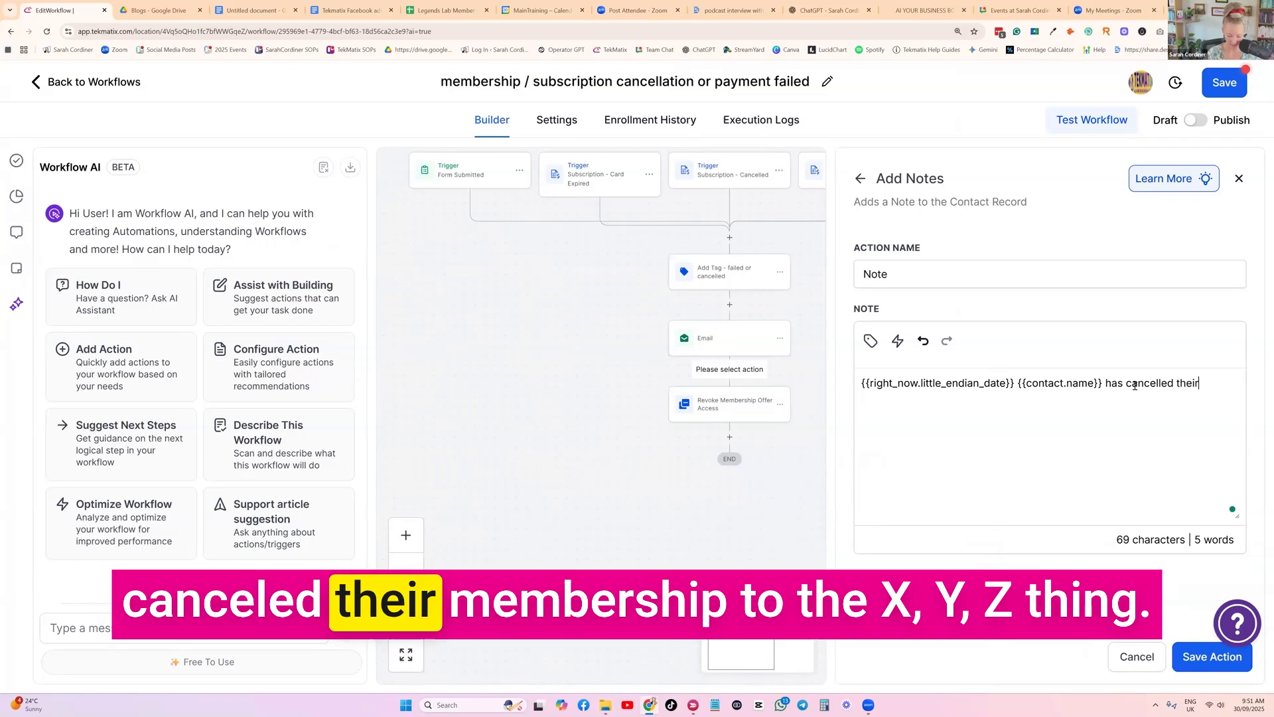
type(" membership to the xyz thing")
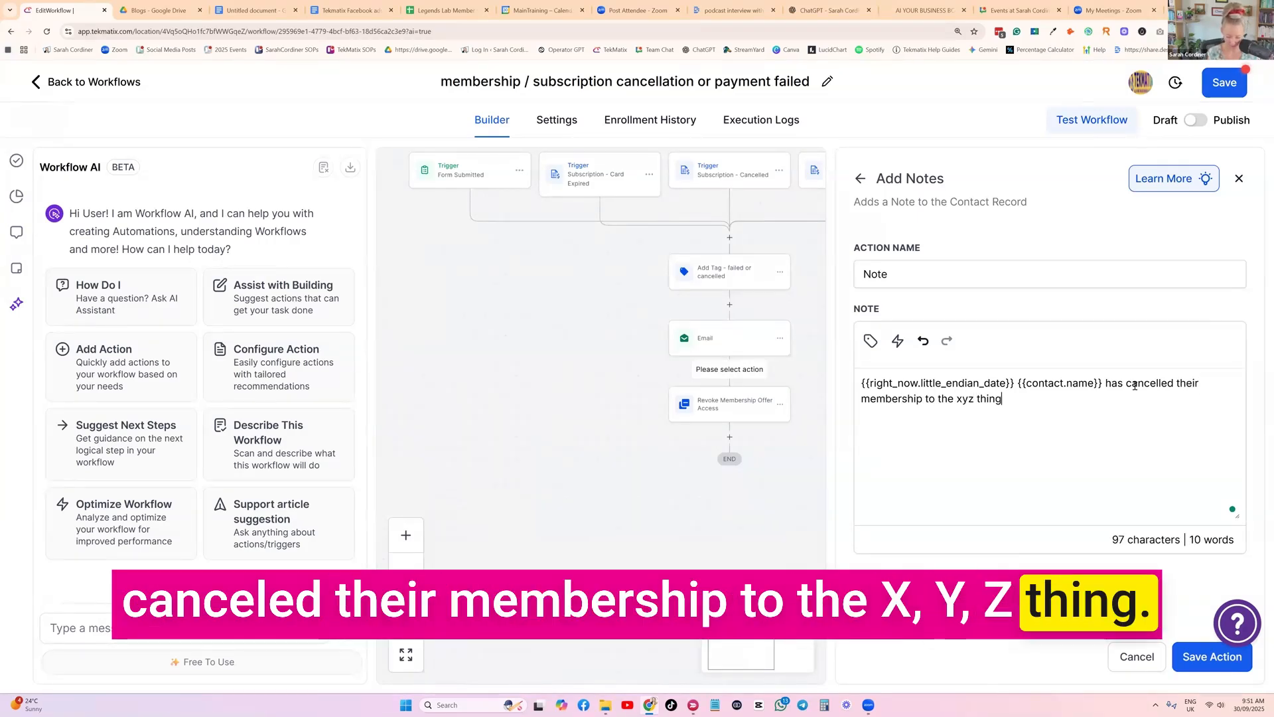
type(", OR")
key("Caps_Lock")
type("this c")
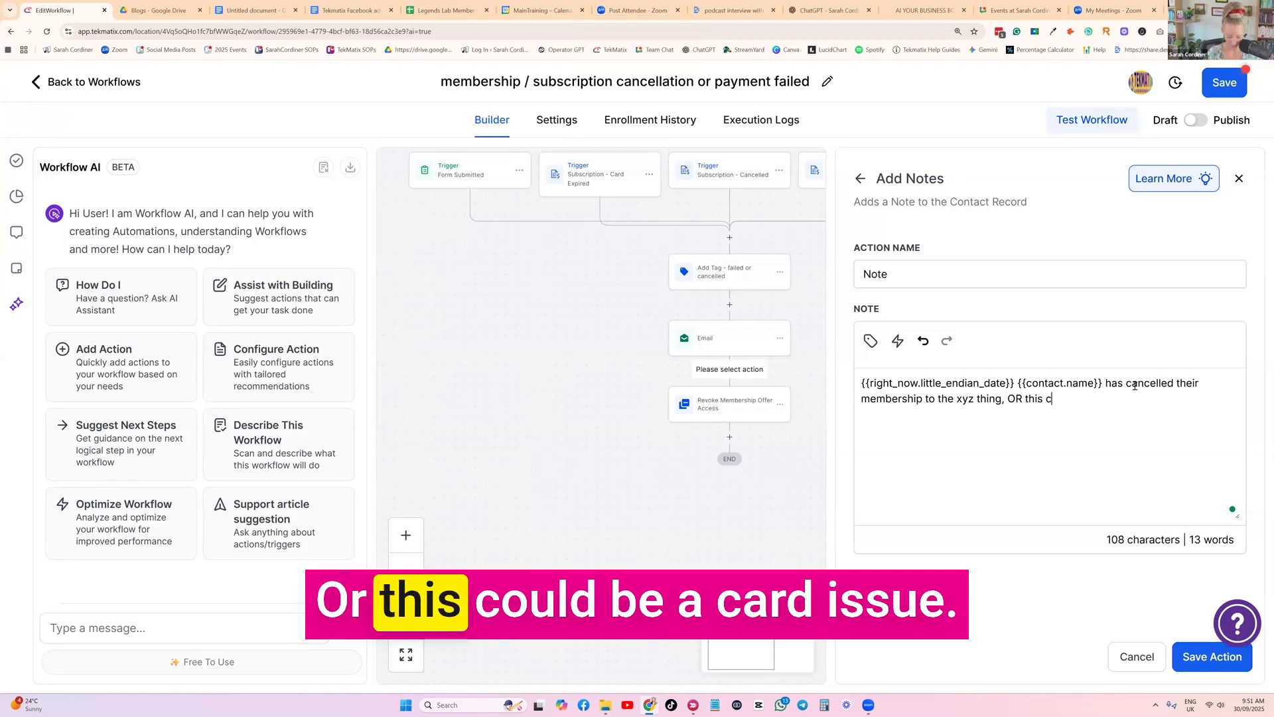
type("ould be a card i")
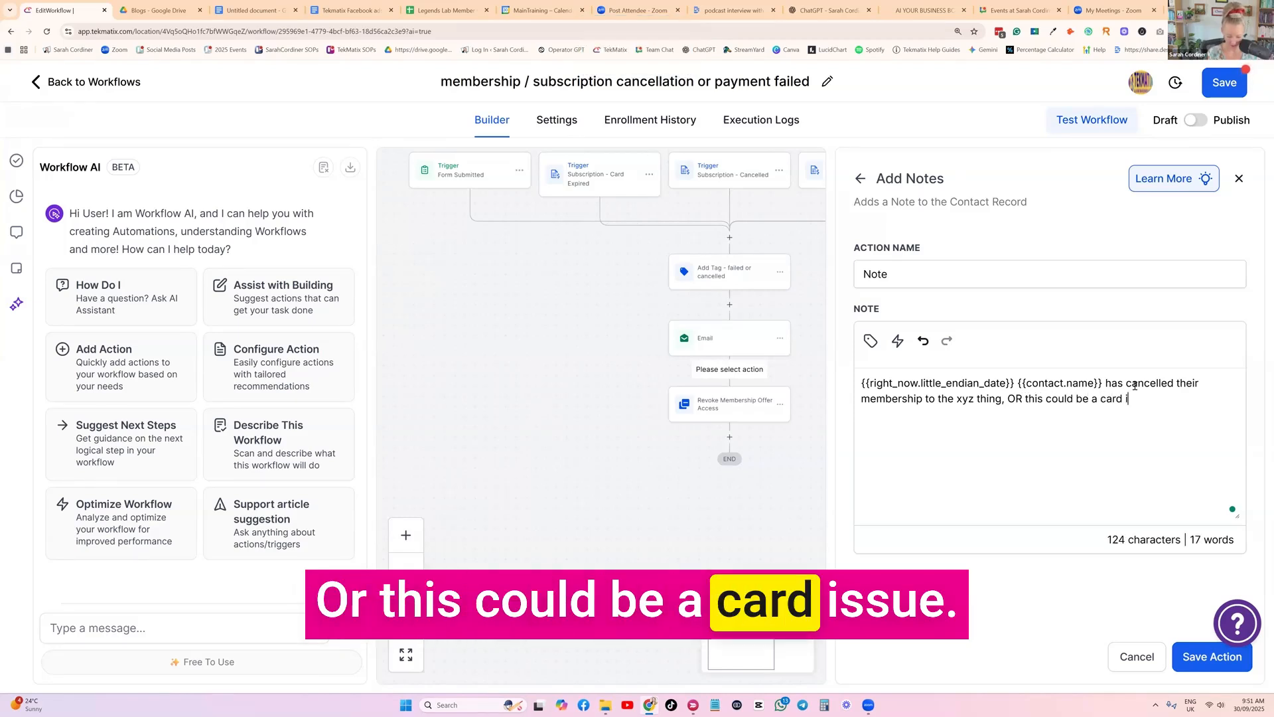
type("ssue....  they")
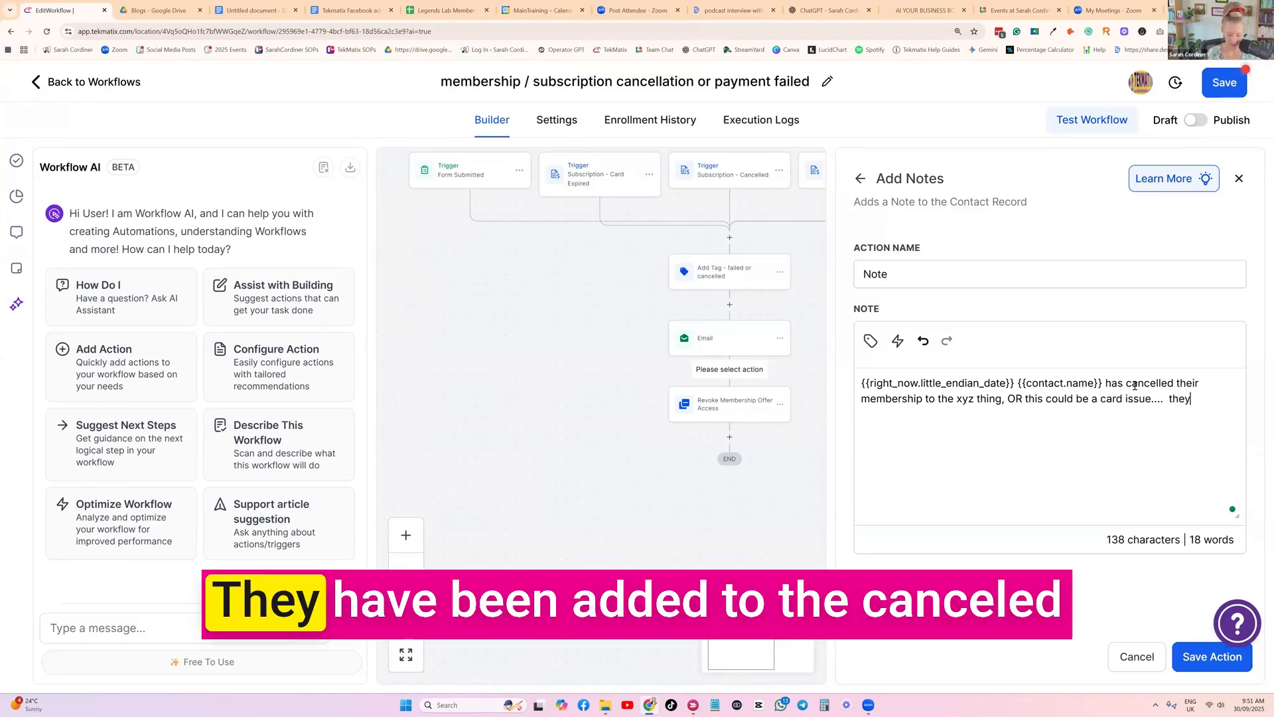
type(" have been add")
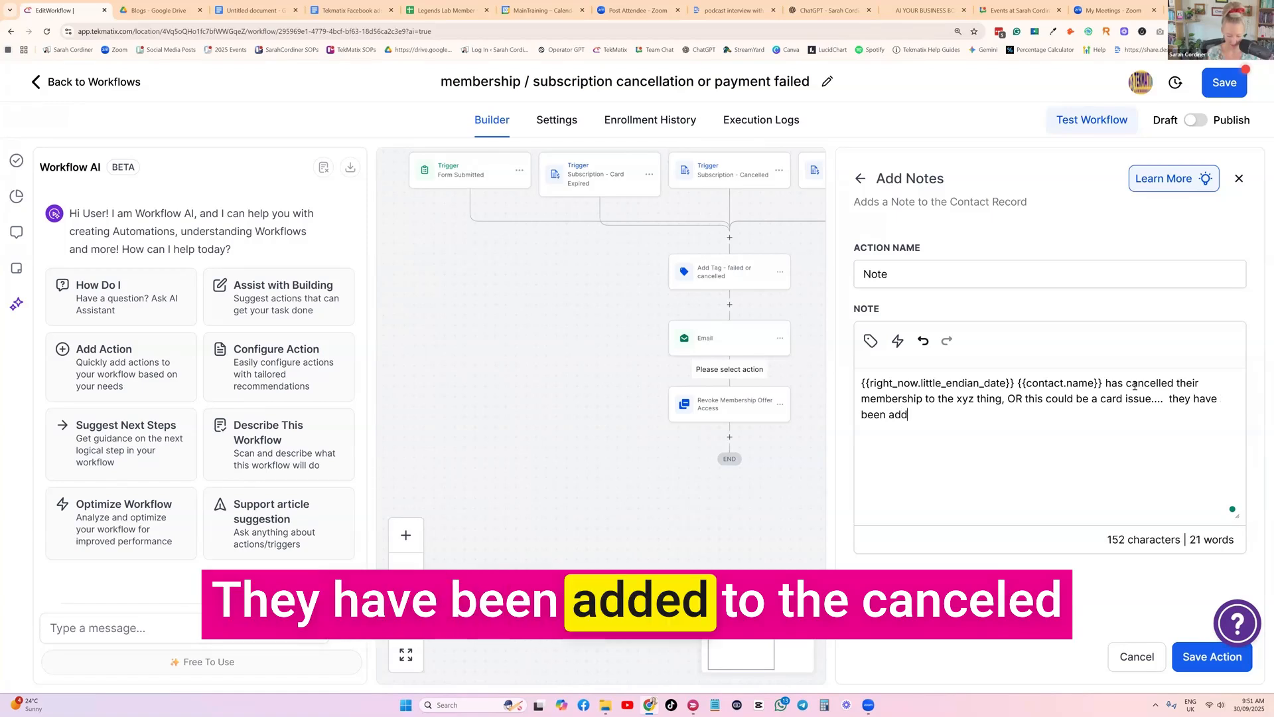
type("ed to the 'cancelled or failed w")
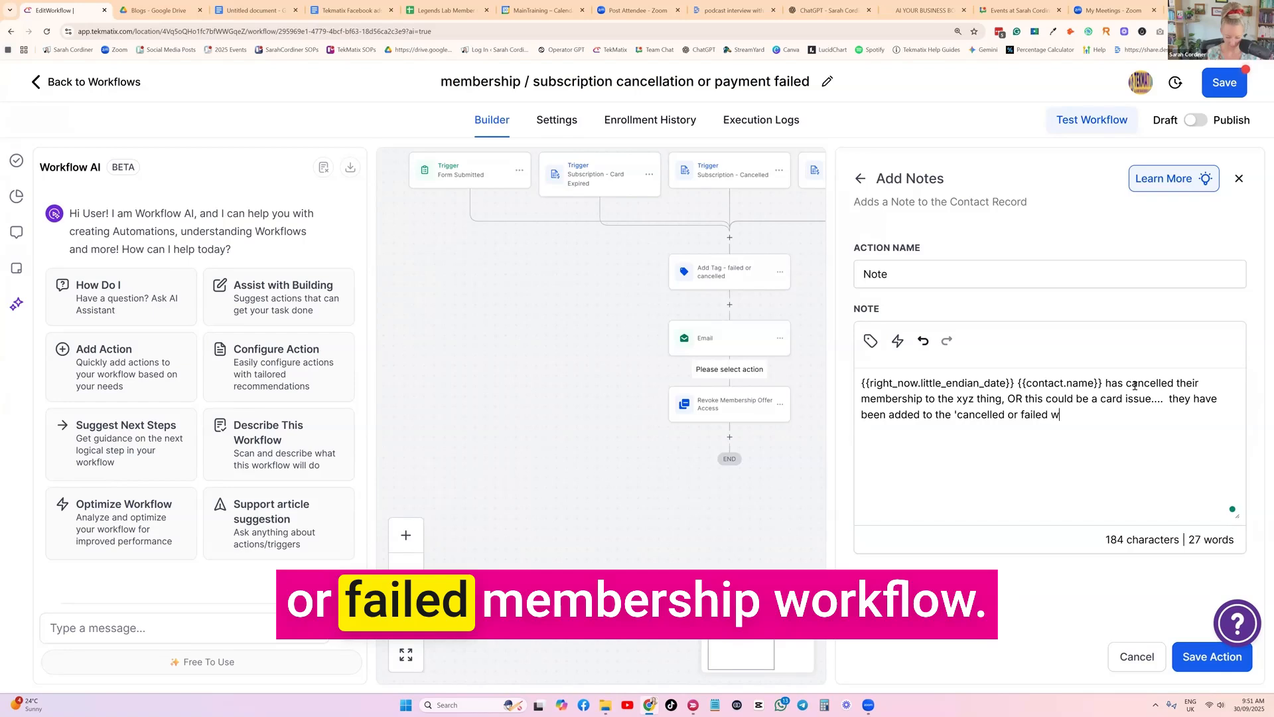
Finish the note with "they have been added to the 'cancelled or failed membership workflow'." and save the Note action
key("BackSpace")
type("membership workflow'.")
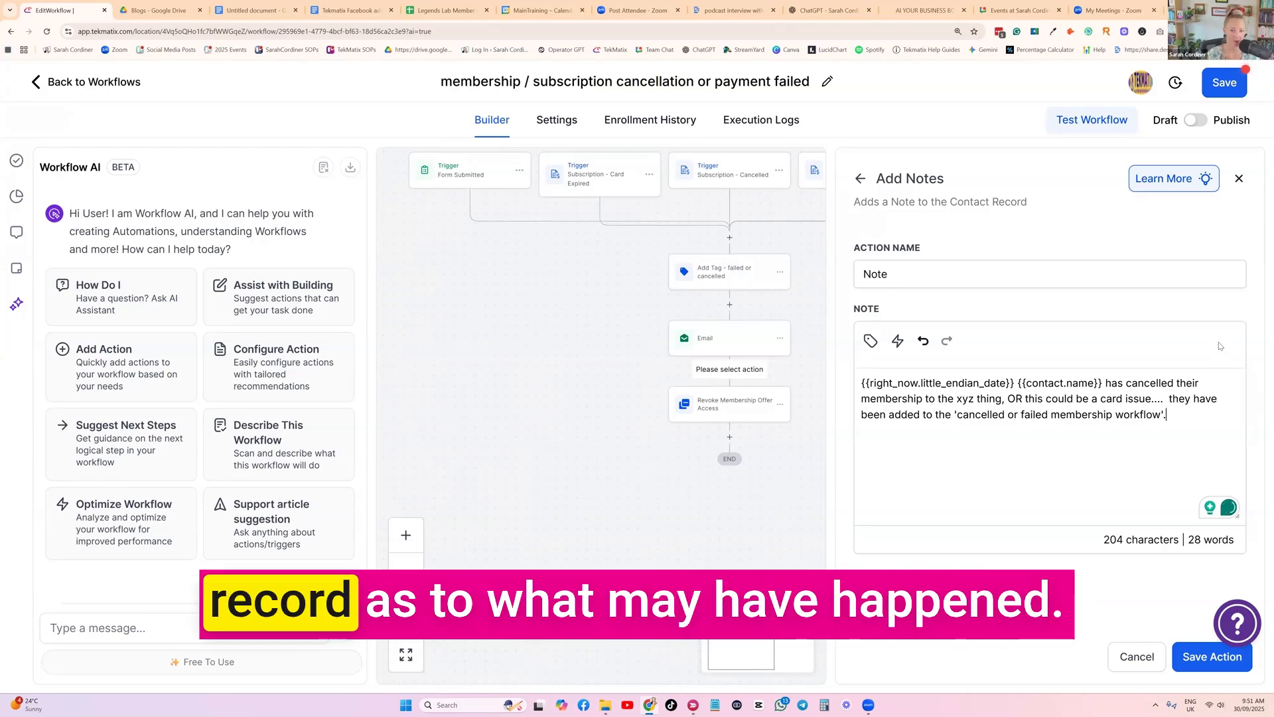
left_click(1193, 658)
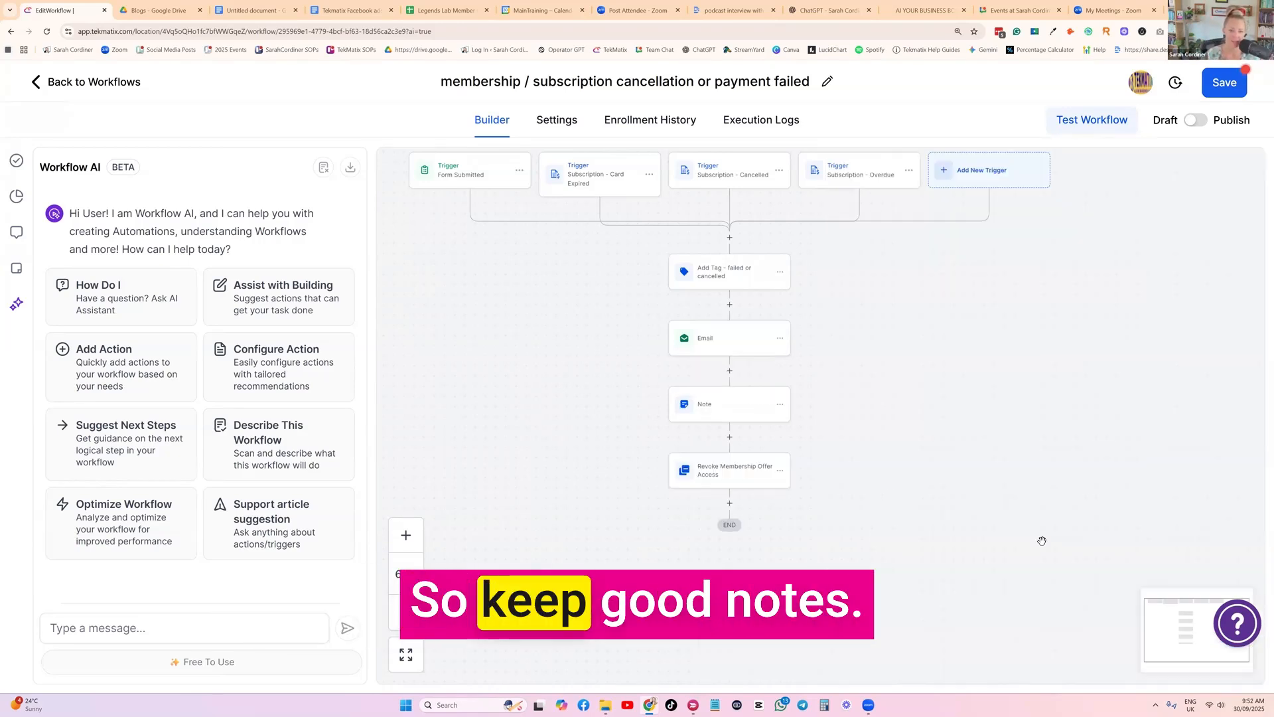
Collapse the Workflow AI assistant to give the workflow canvas more room, briefly reopening it and closing it again
key("ctrl+plus")
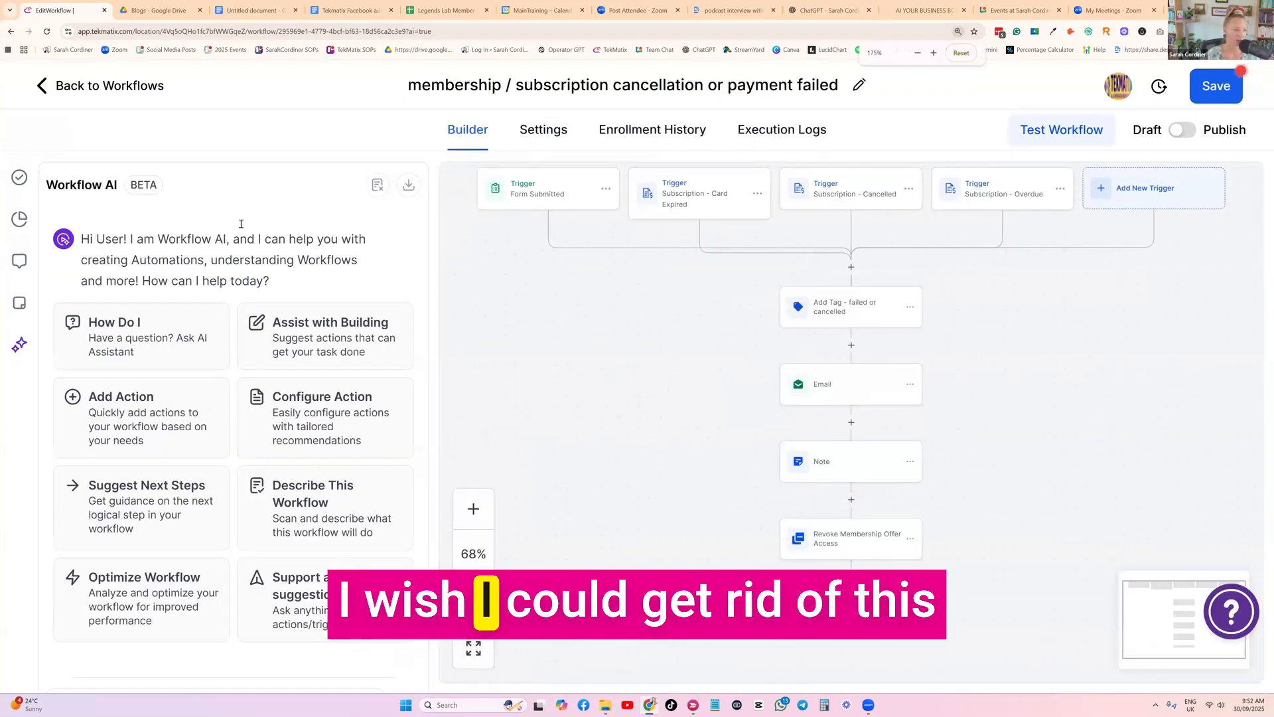
left_click(24, 345)
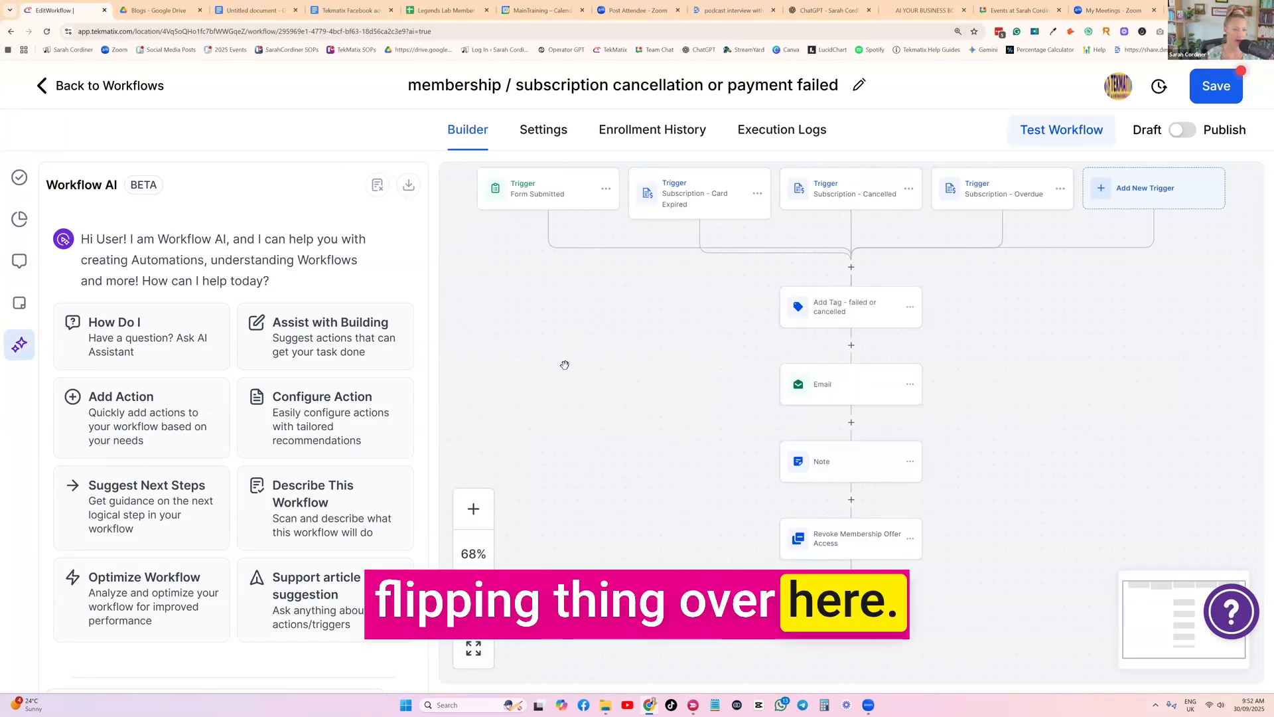
left_click(73, 508)
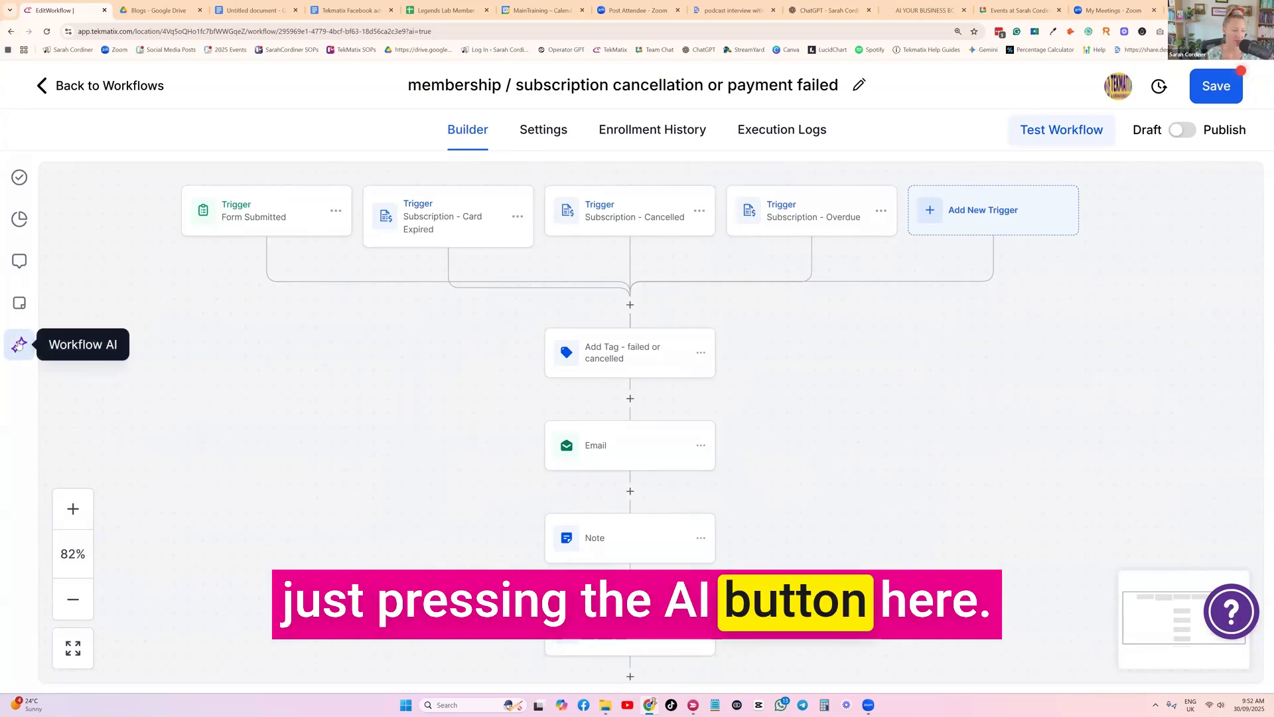
left_click(19, 344)
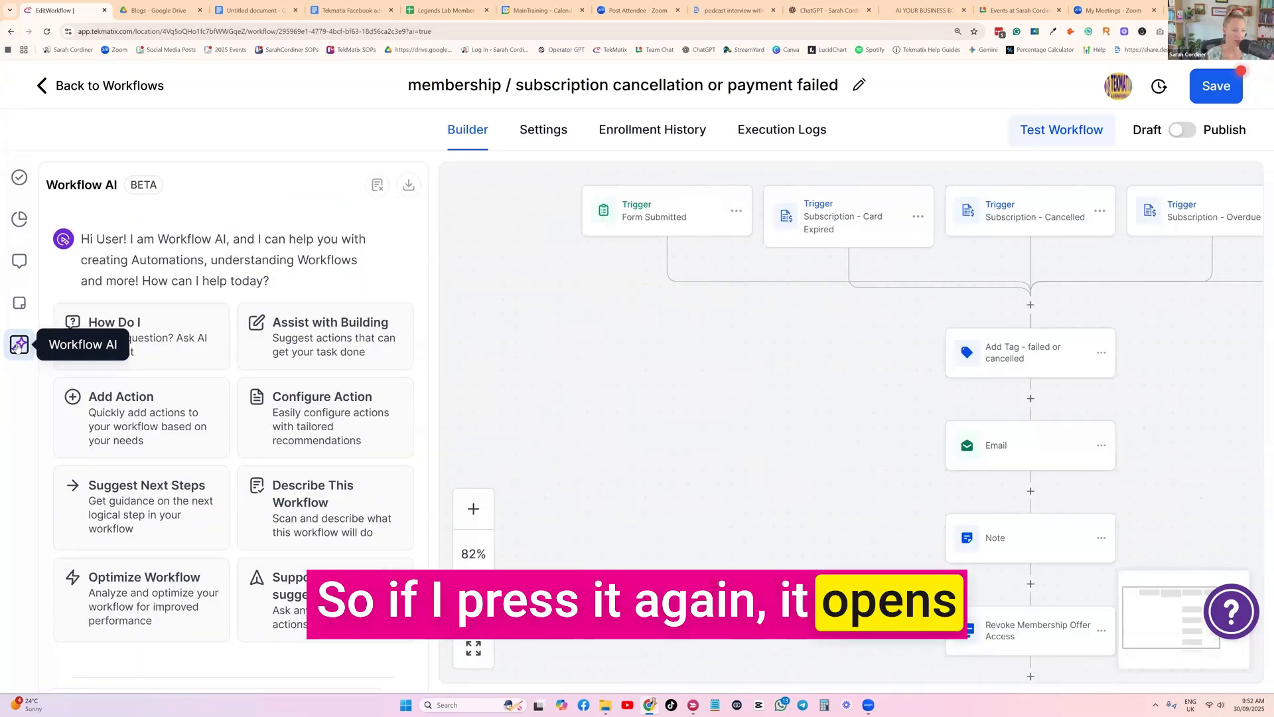
left_click(19, 344)
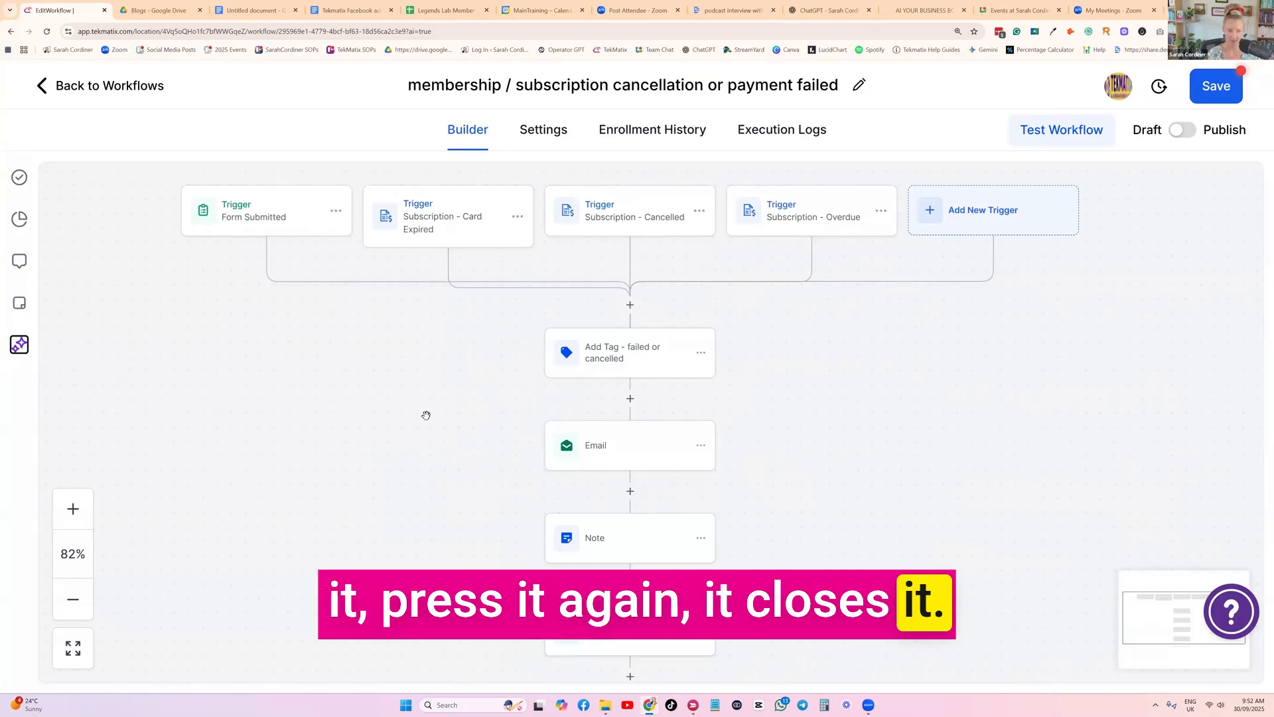
Choose an offer to revoke in the Revoke Membership Offer Access action below the Note and save the action
key("ctrl+plus")
left_click_drag(500, 396, 450, 374)
left_click_drag(691, 377, 686, 302)
scroll(686, 290, "down", 3)
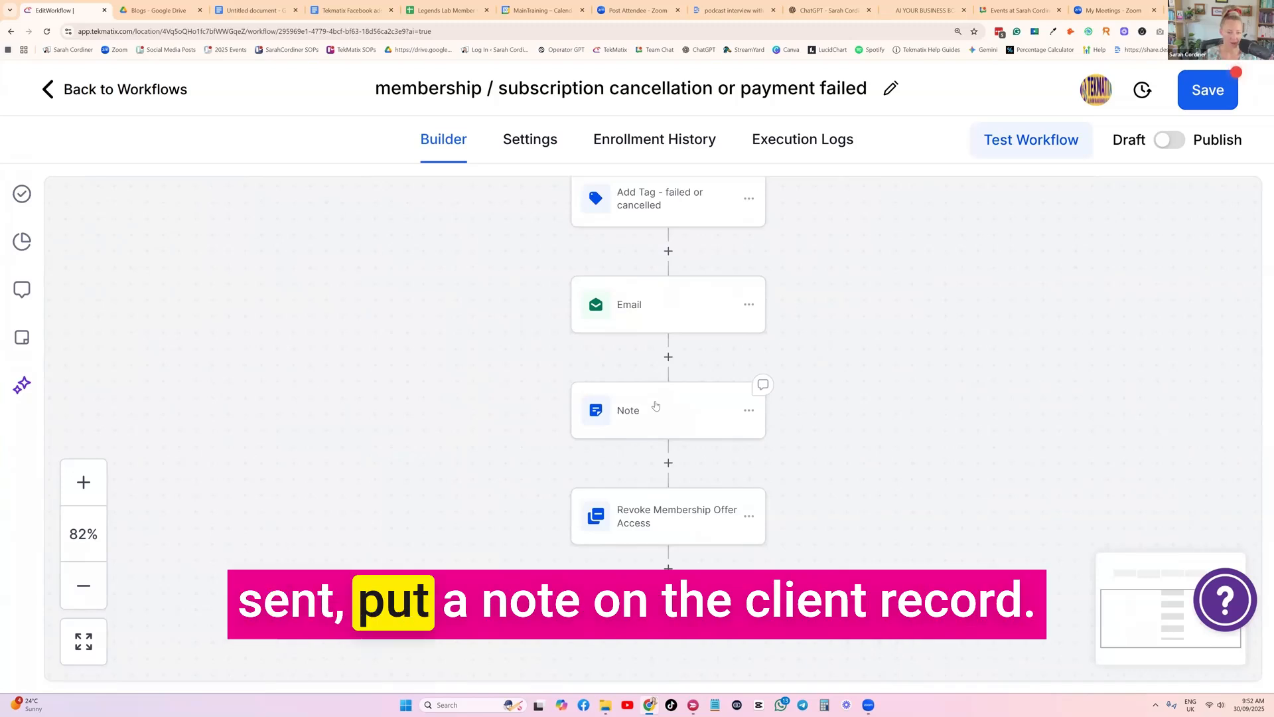
scroll(654, 400, "down", 2)
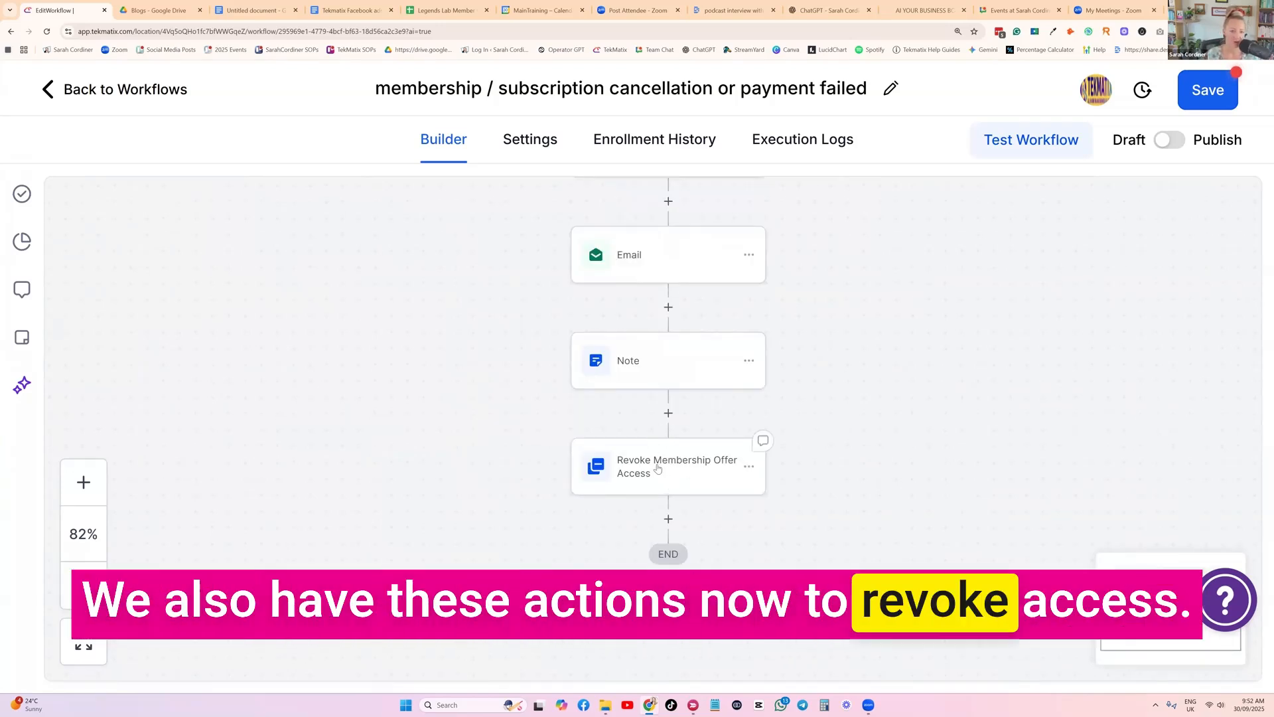
left_click(659, 470)
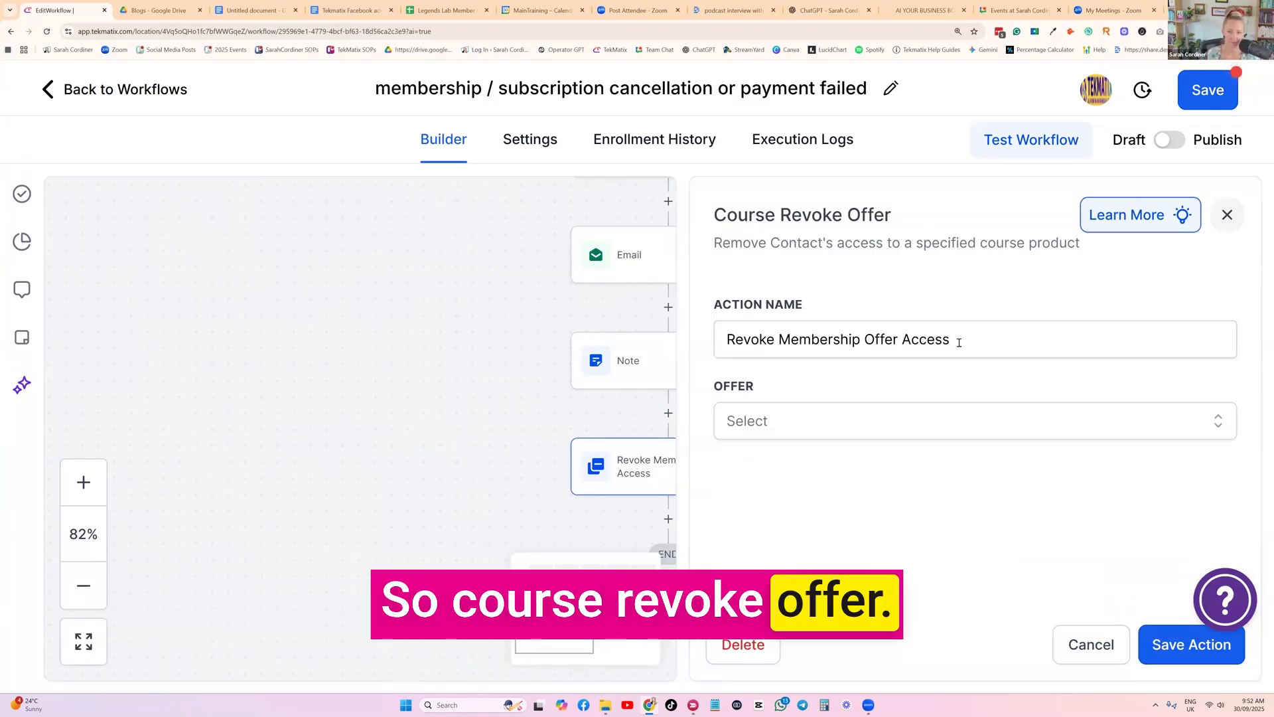
left_click(811, 425)
scroll(773, 524, "down", 3)
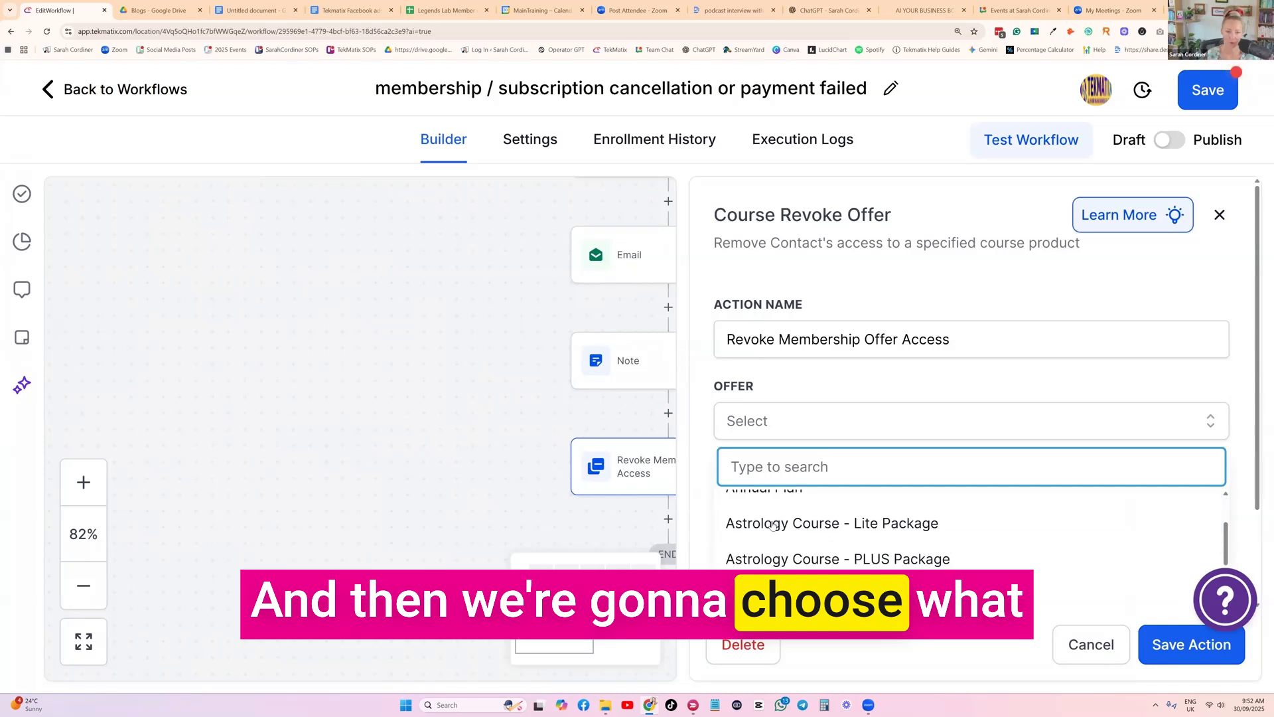
left_click(773, 592)
left_click(1199, 648)
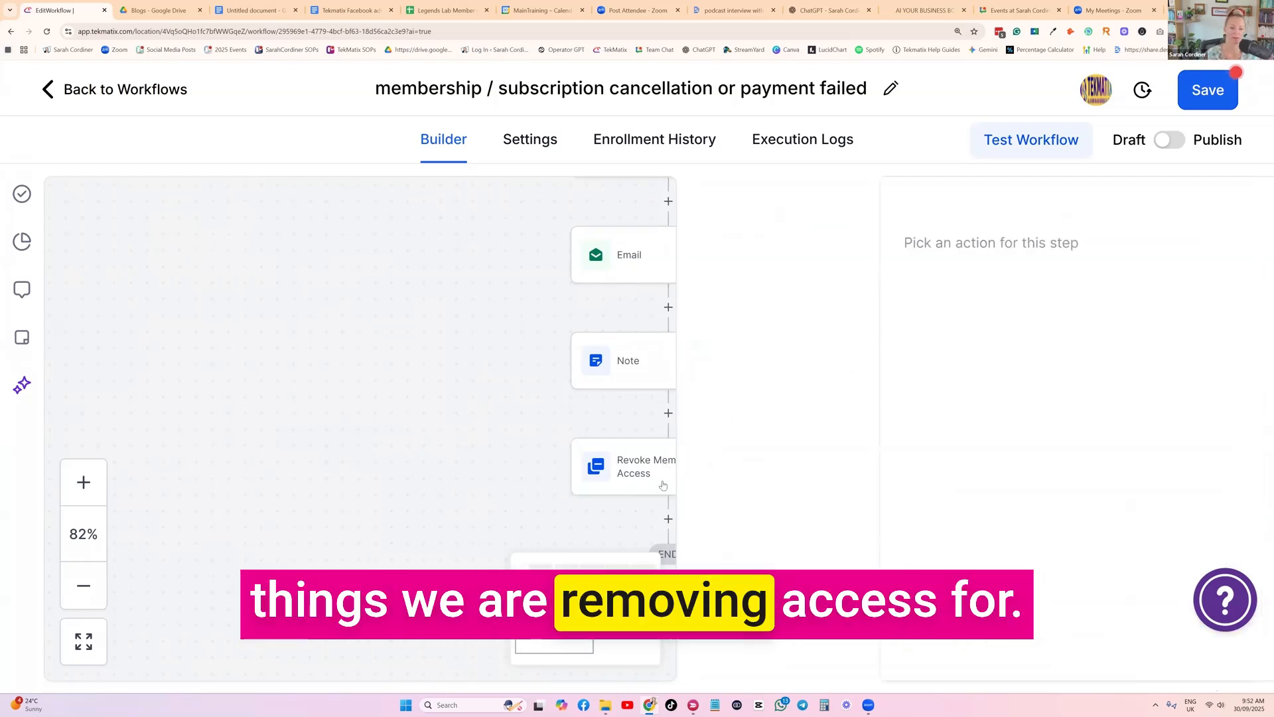
Add a Course Revoke Offer action at the end of the workflow for the offer "52 ways to xyz / photos package 1" and save it
left_click(669, 519)
left_click(860, 301)
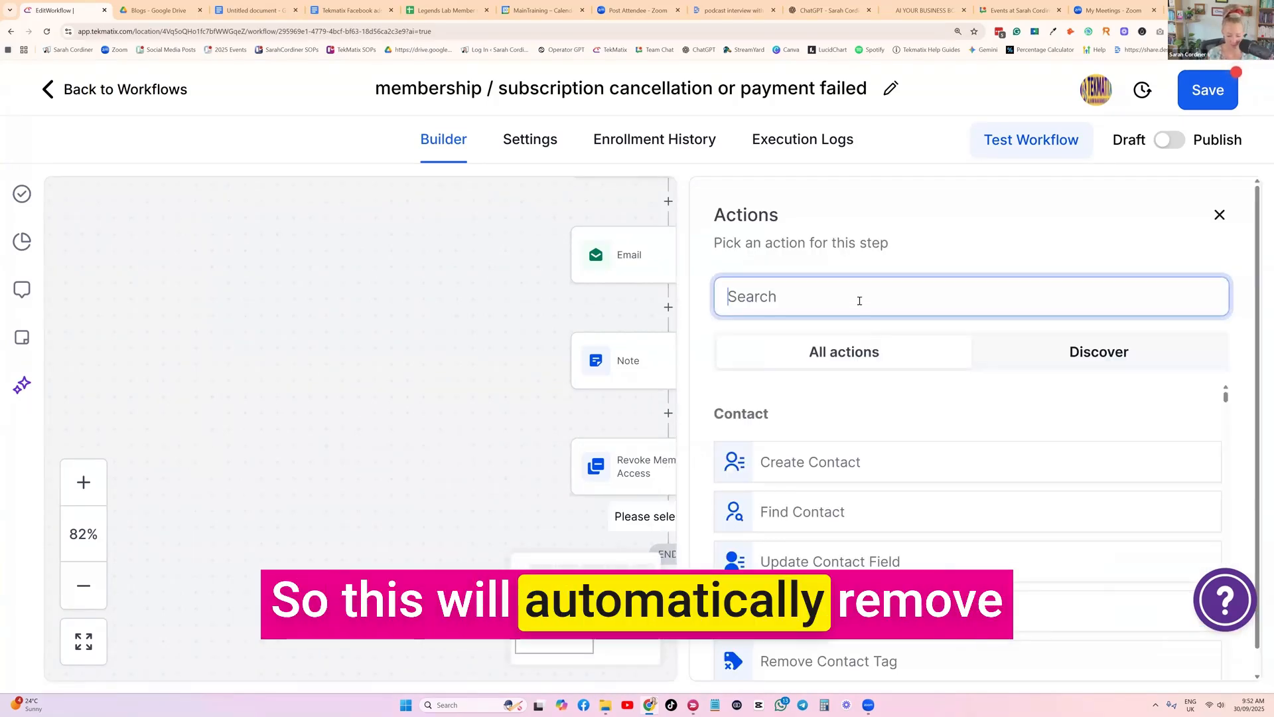
type("revoke")
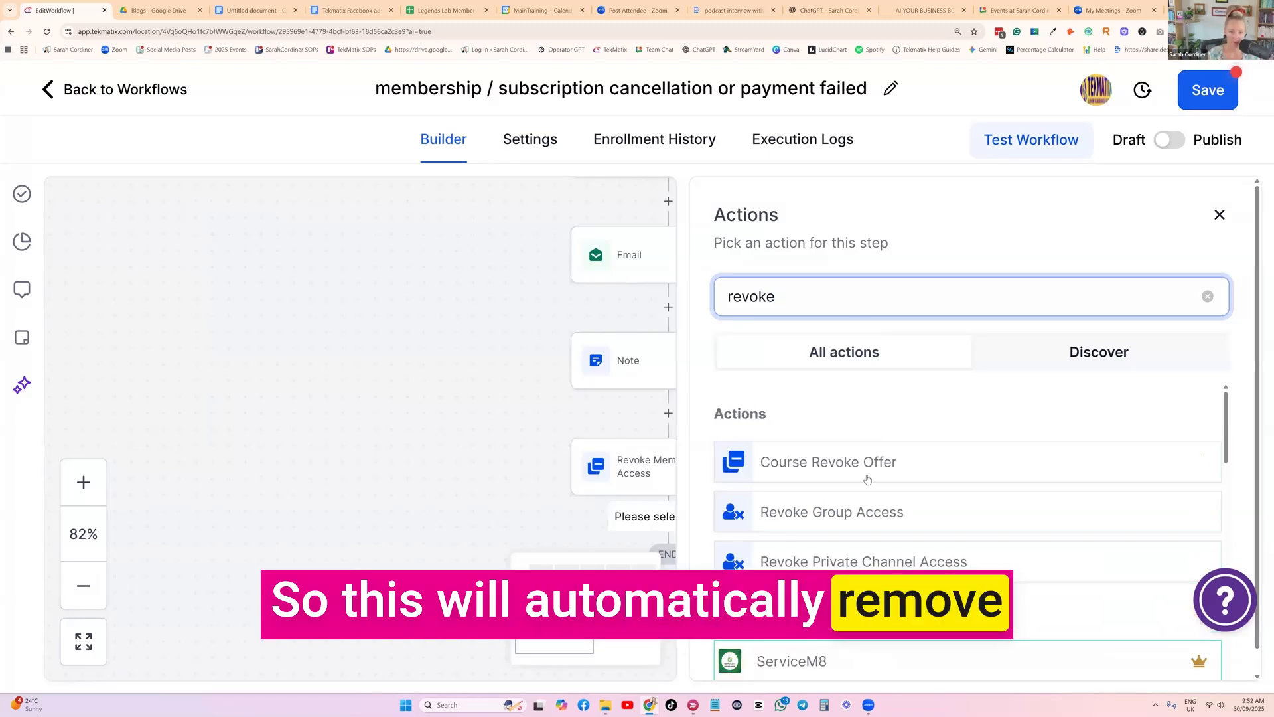
left_click(866, 468)
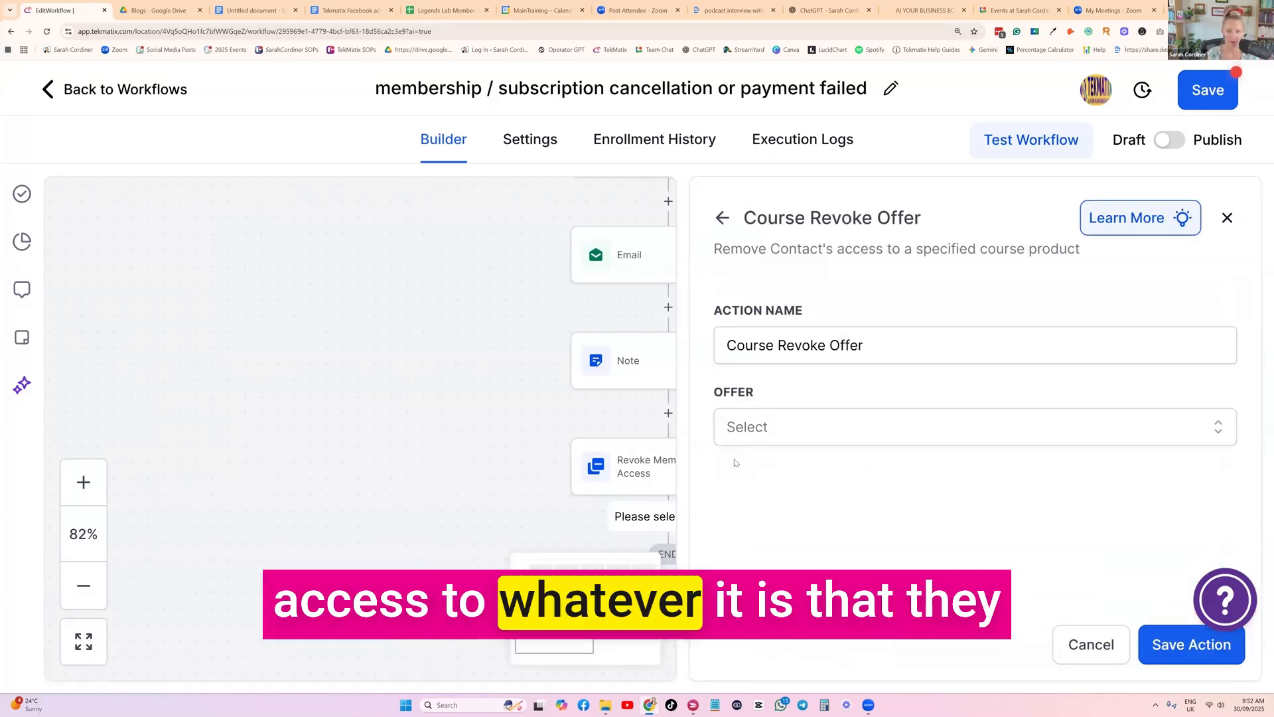
left_click(737, 430)
left_click(786, 552)
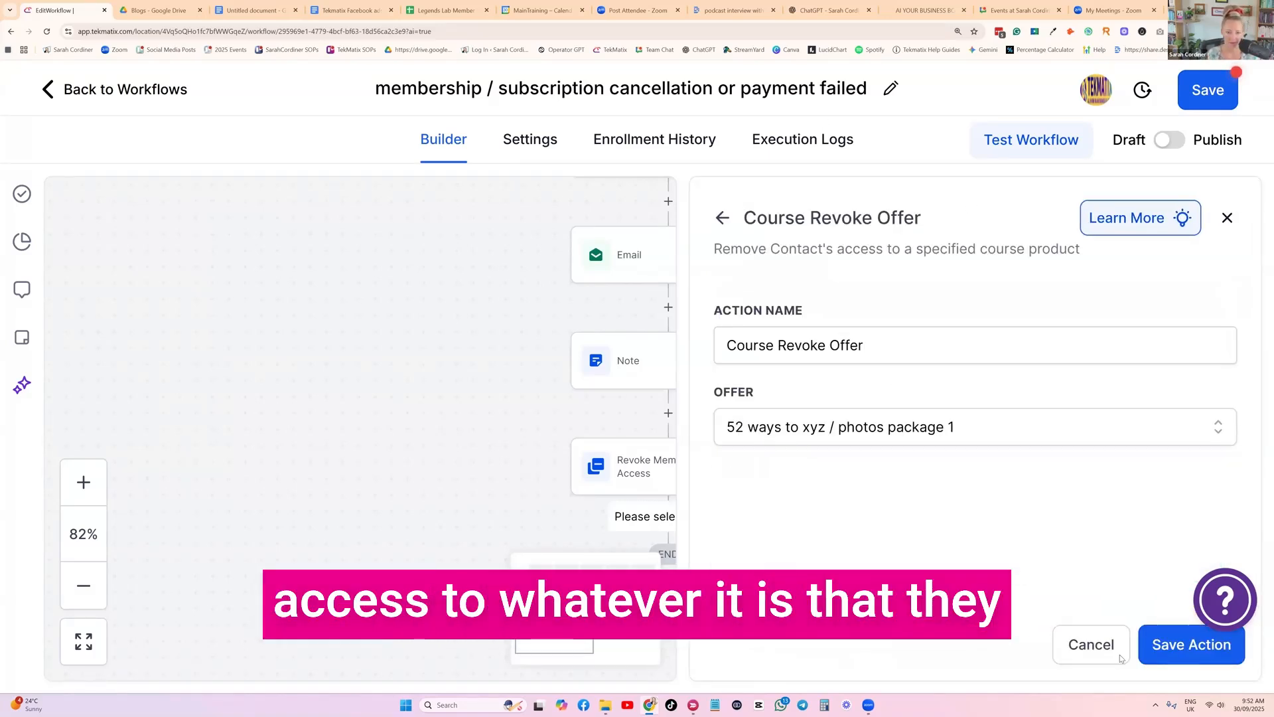
left_click(1158, 645)
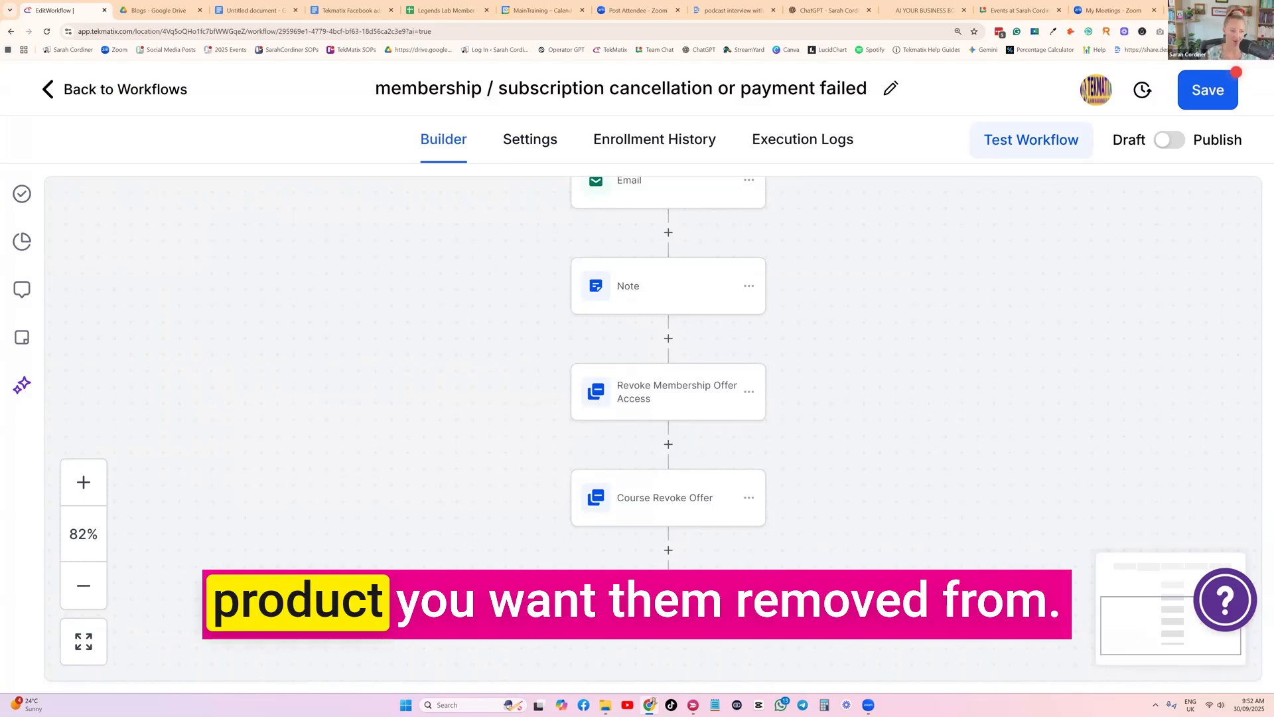
Add a Create/Update Opportunity action after the Course Revoke Offer action
scroll(686, 447, "up", 3)
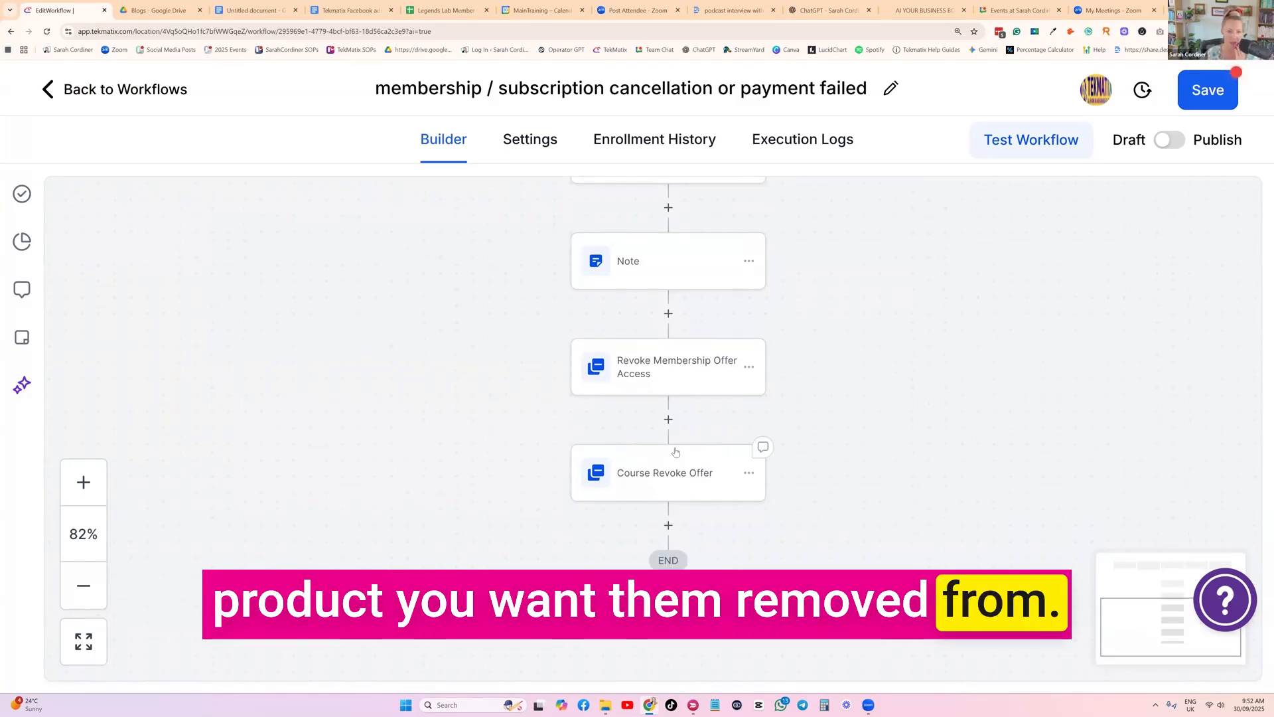
scroll(641, 301, "up", 3)
scroll(776, 309, "down", 10)
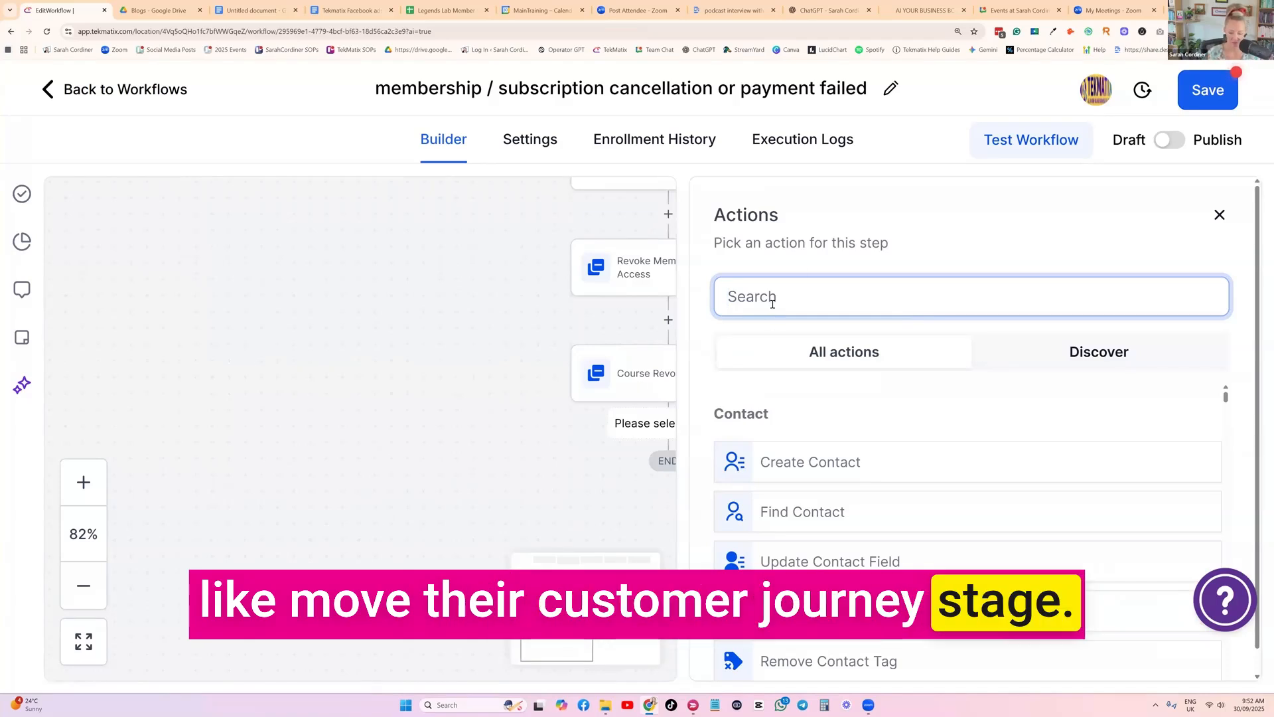
type("opp")
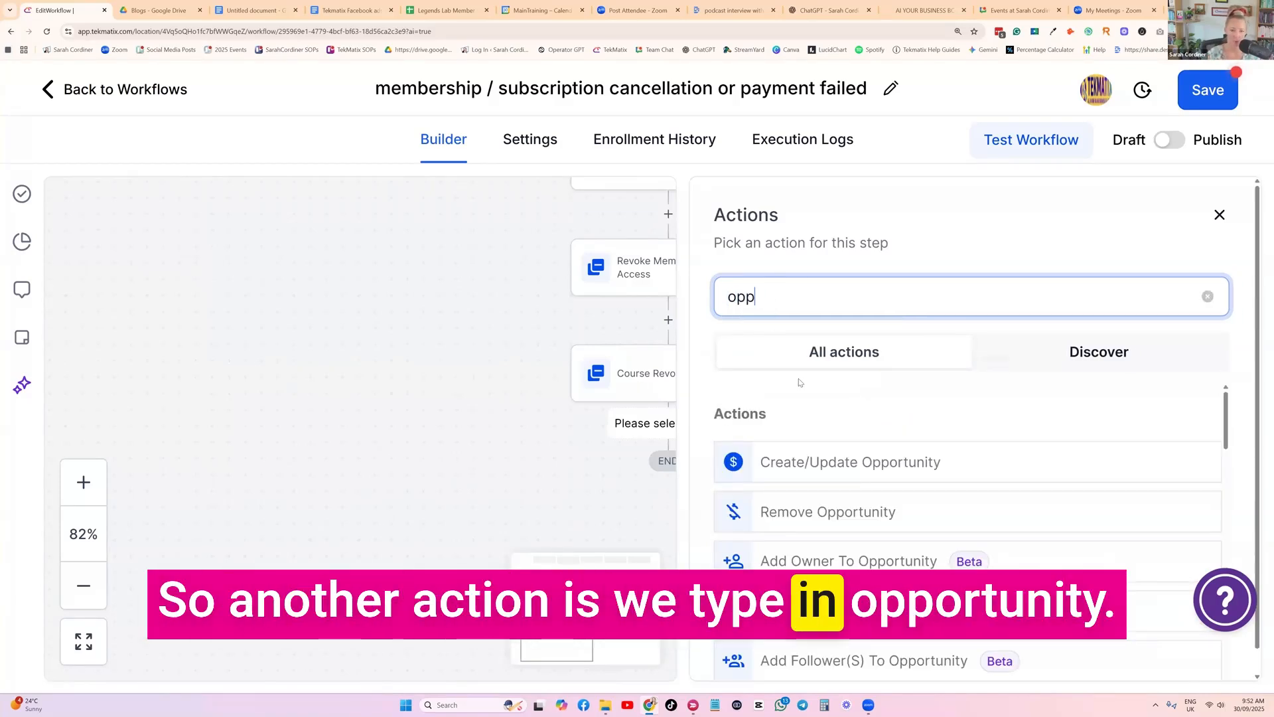
scroll(800, 382, "down", 1)
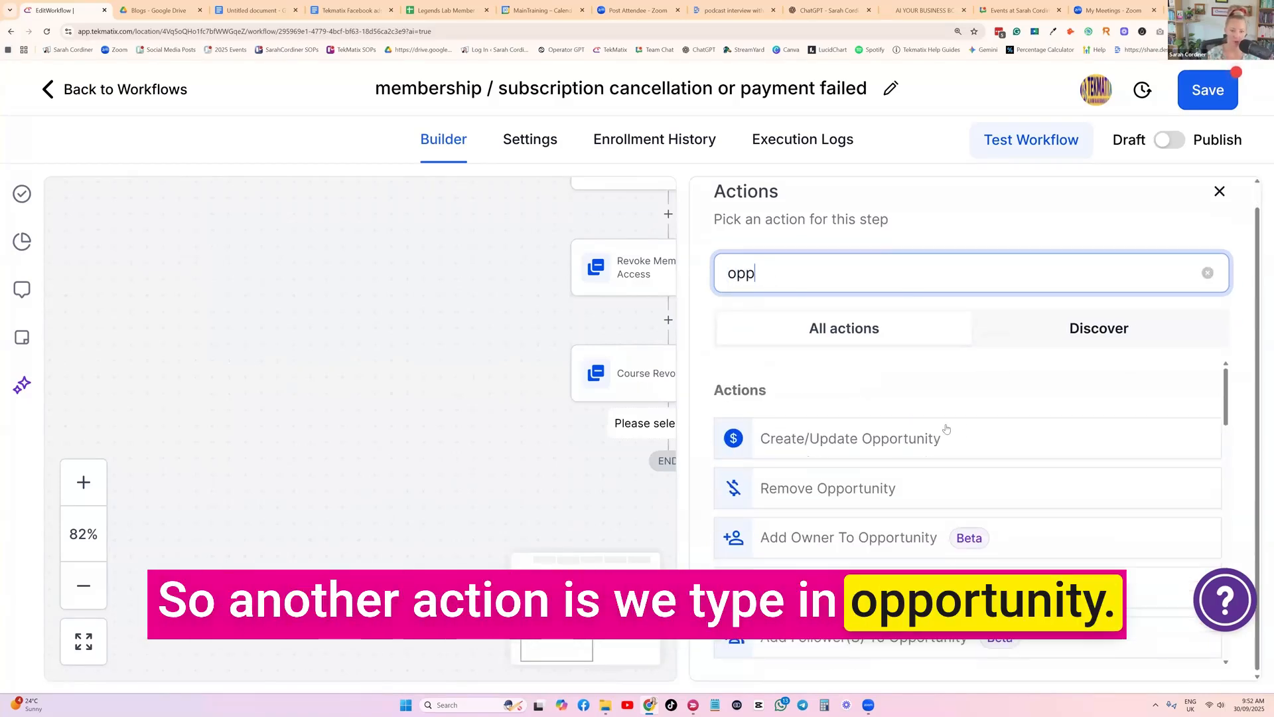
left_click(904, 438)
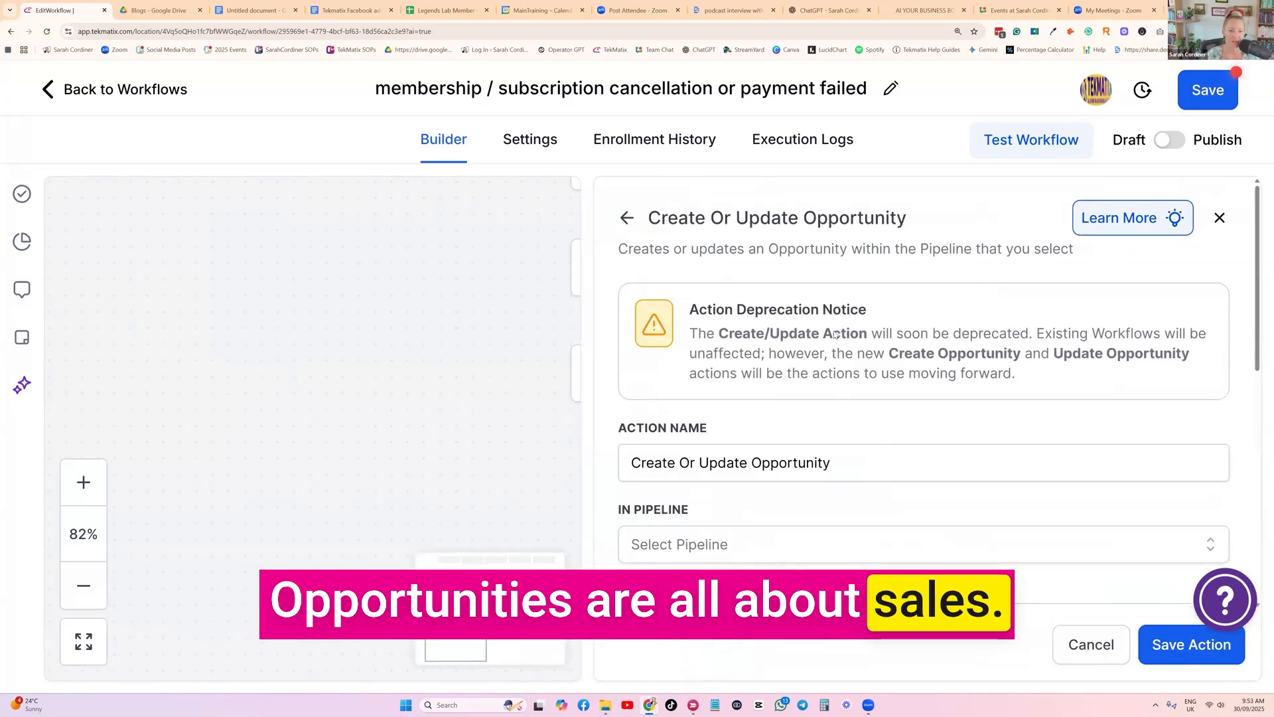
Set the opportunity action's pipeline to the Customer Journey - Overview pipeline
scroll(834, 334, "down", 3)
left_click(745, 342)
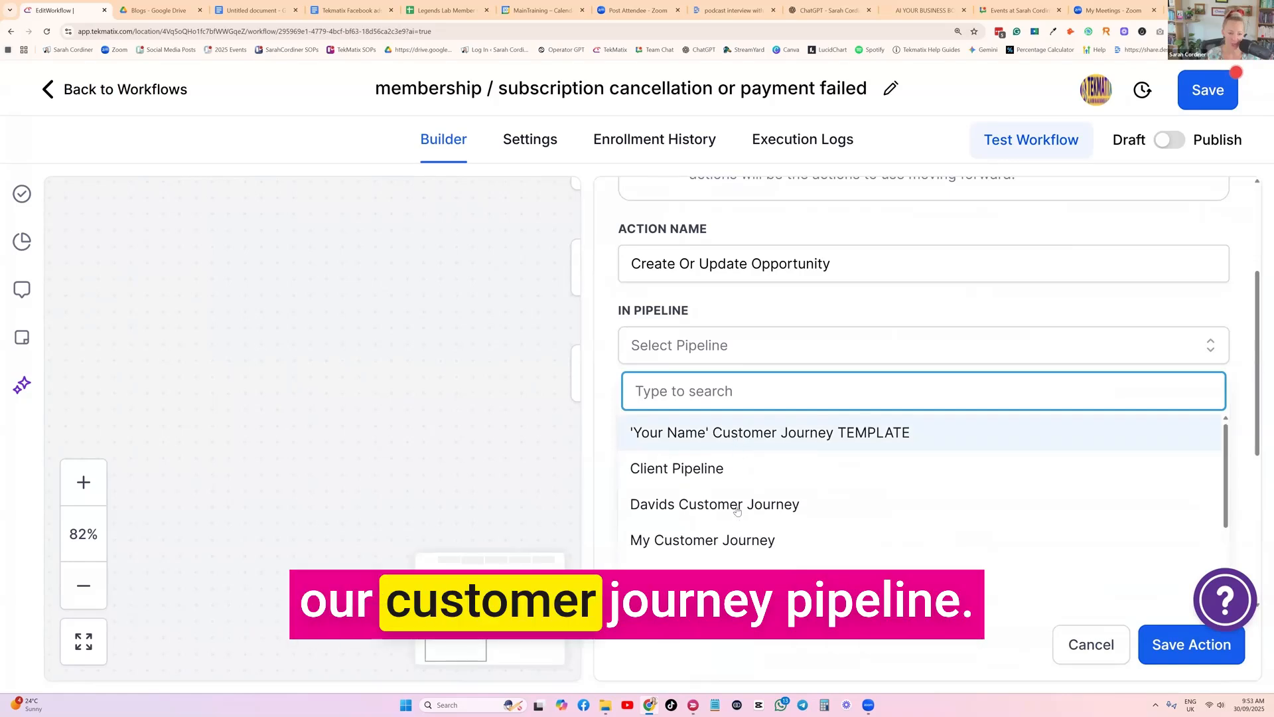
scroll(736, 510, "down", 4)
left_click(762, 486)
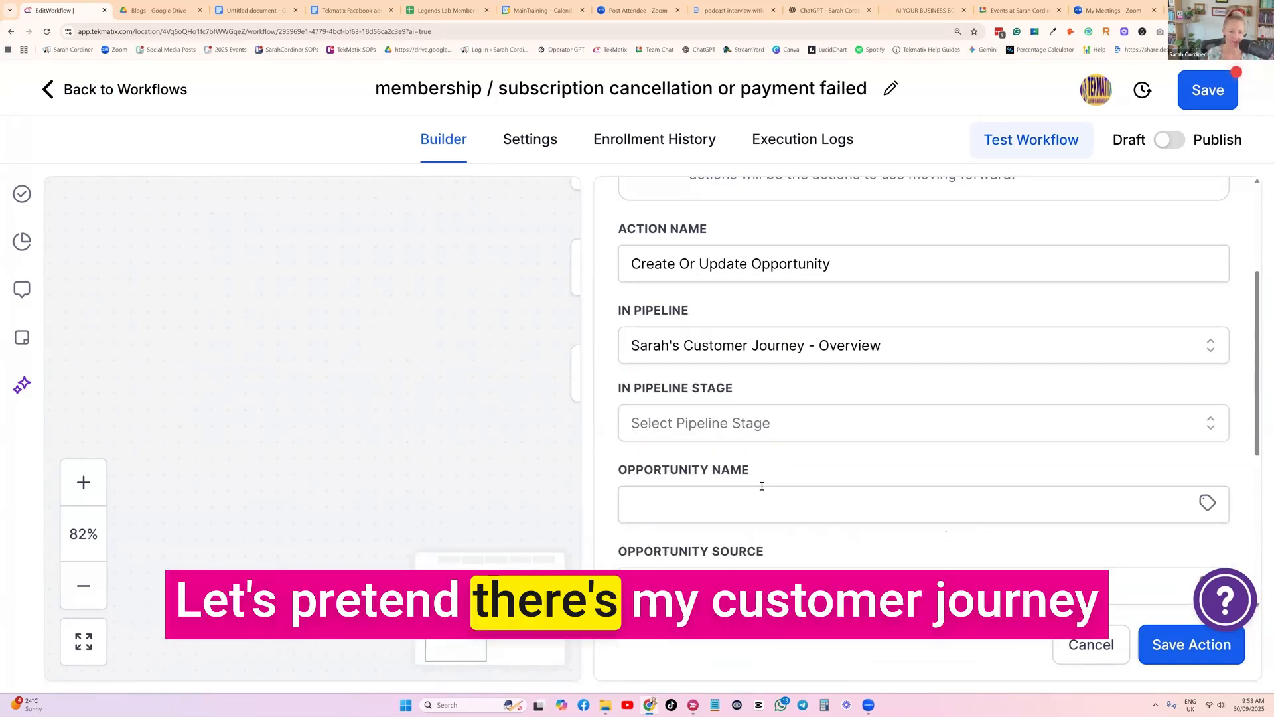
Look through the selected pipeline's stages for one suited to cancelled or failed memberships
left_click(730, 428)
scroll(838, 425, "down", 2)
scroll(839, 425, "down", 1)
scroll(681, 380, "up", 2)
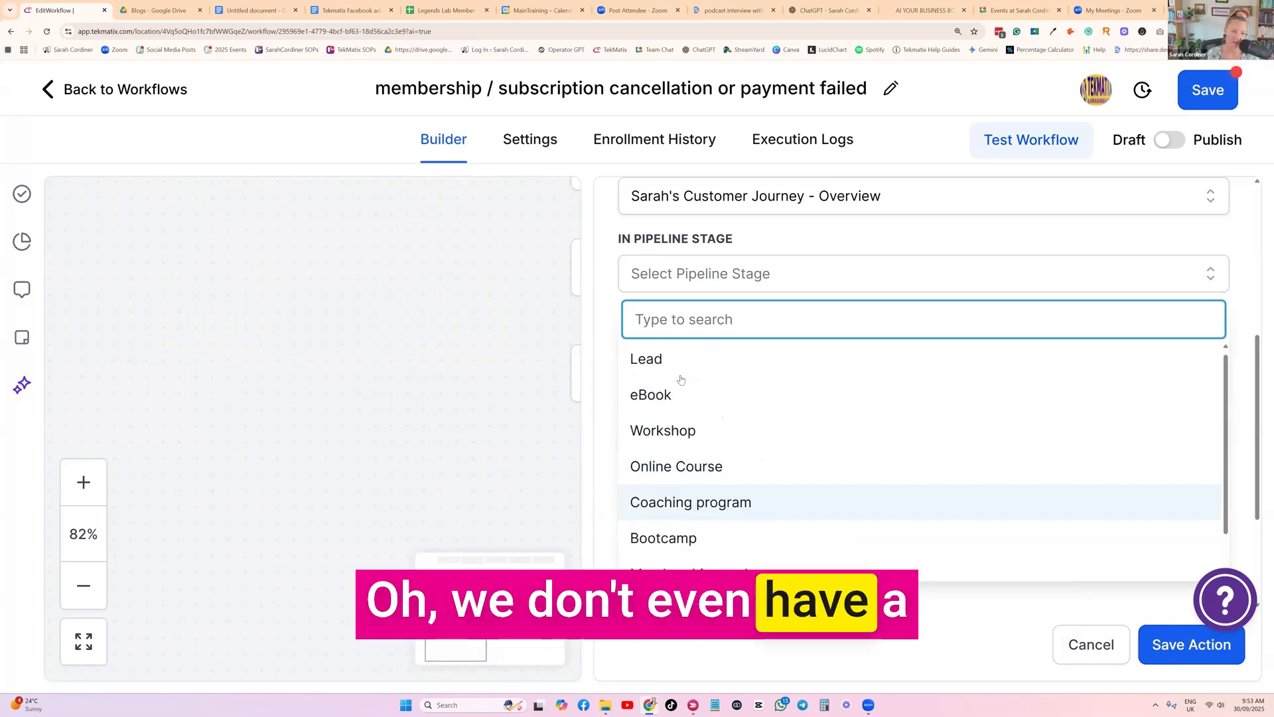
scroll(681, 380, "down", 3)
scroll(741, 390, "up", 1)
scroll(740, 388, "down", 1)
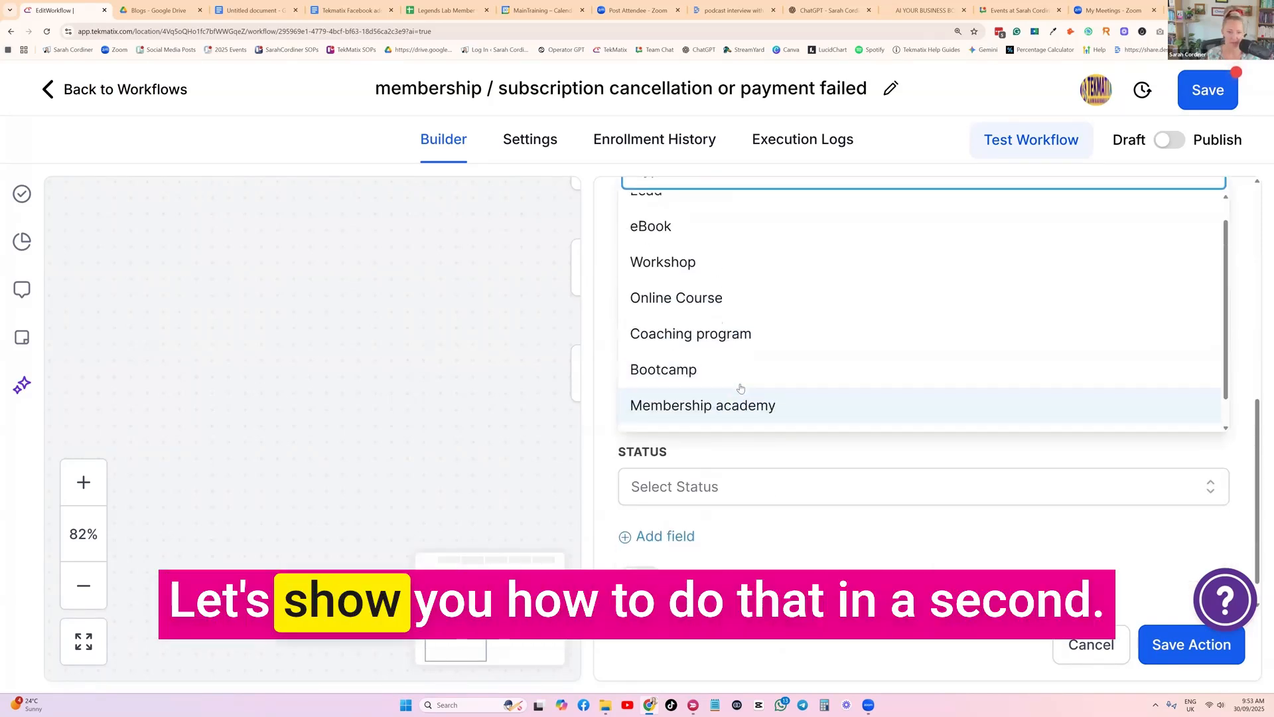
left_click(1123, 561)
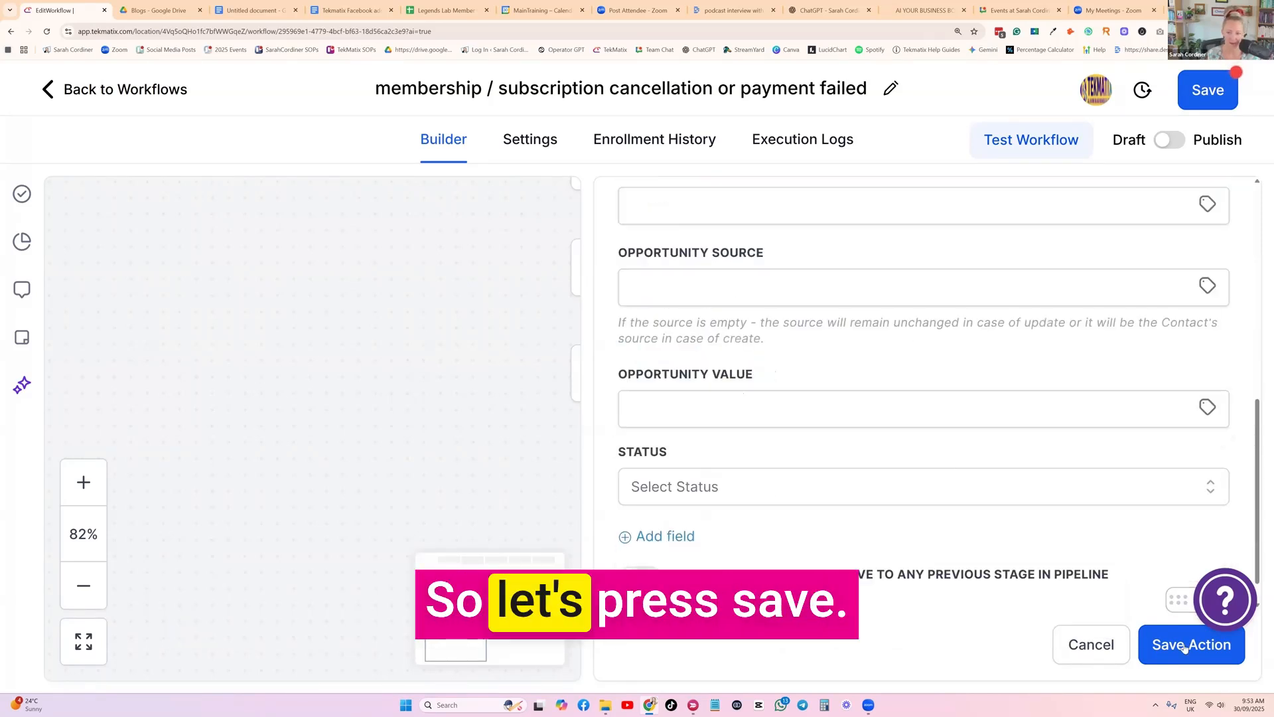
Save the opportunity action and the workflow, and duplicate the workflow's browser tab
left_click(1184, 647)
left_click(1207, 89)
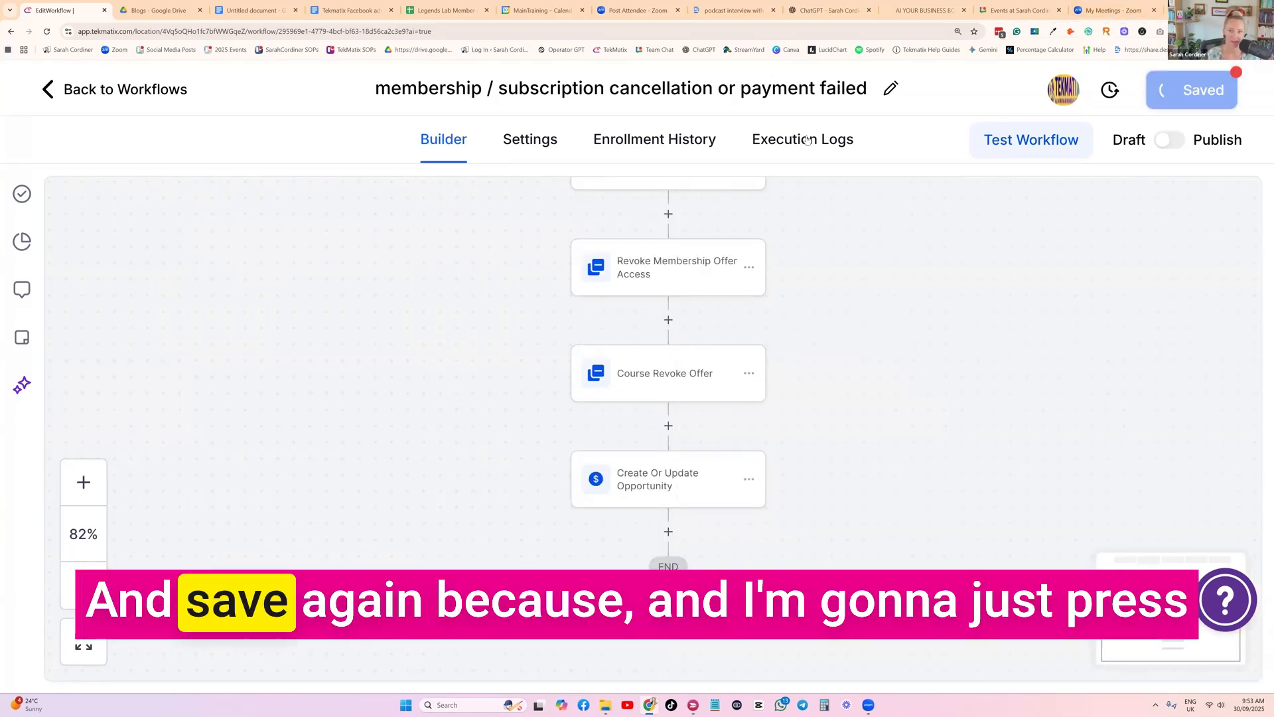
right_click(53, 11)
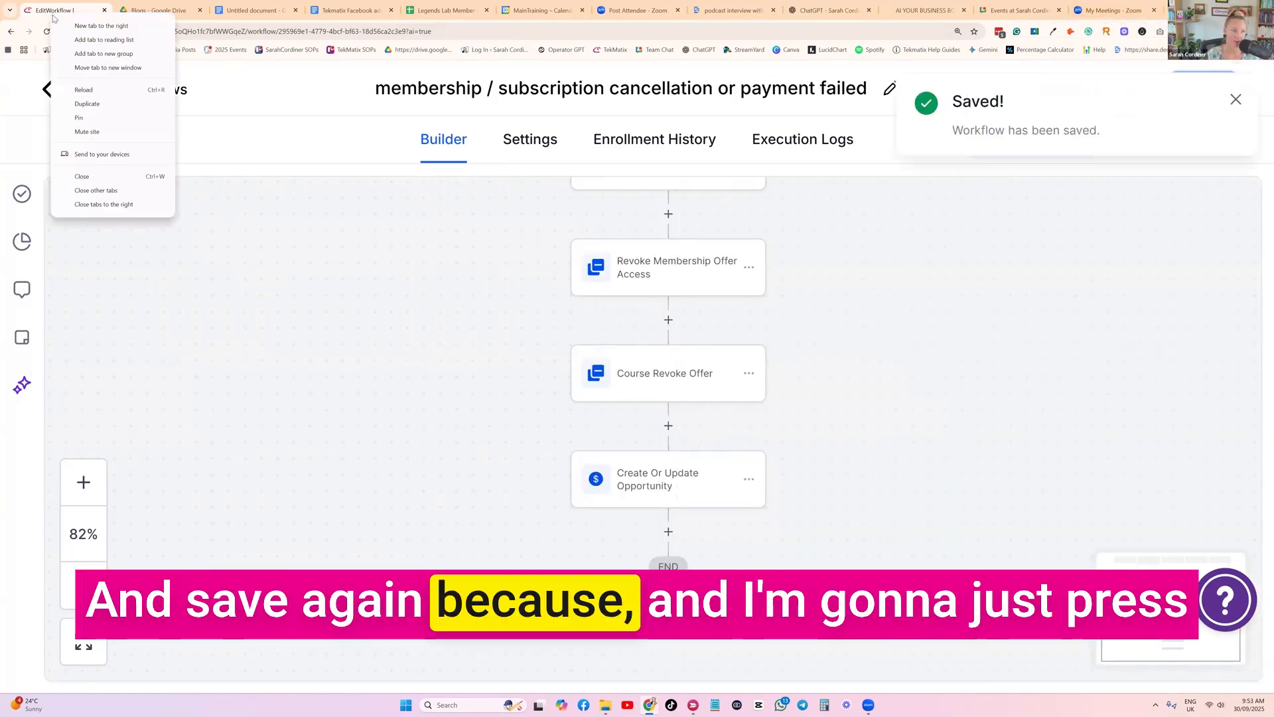
left_click(102, 107)
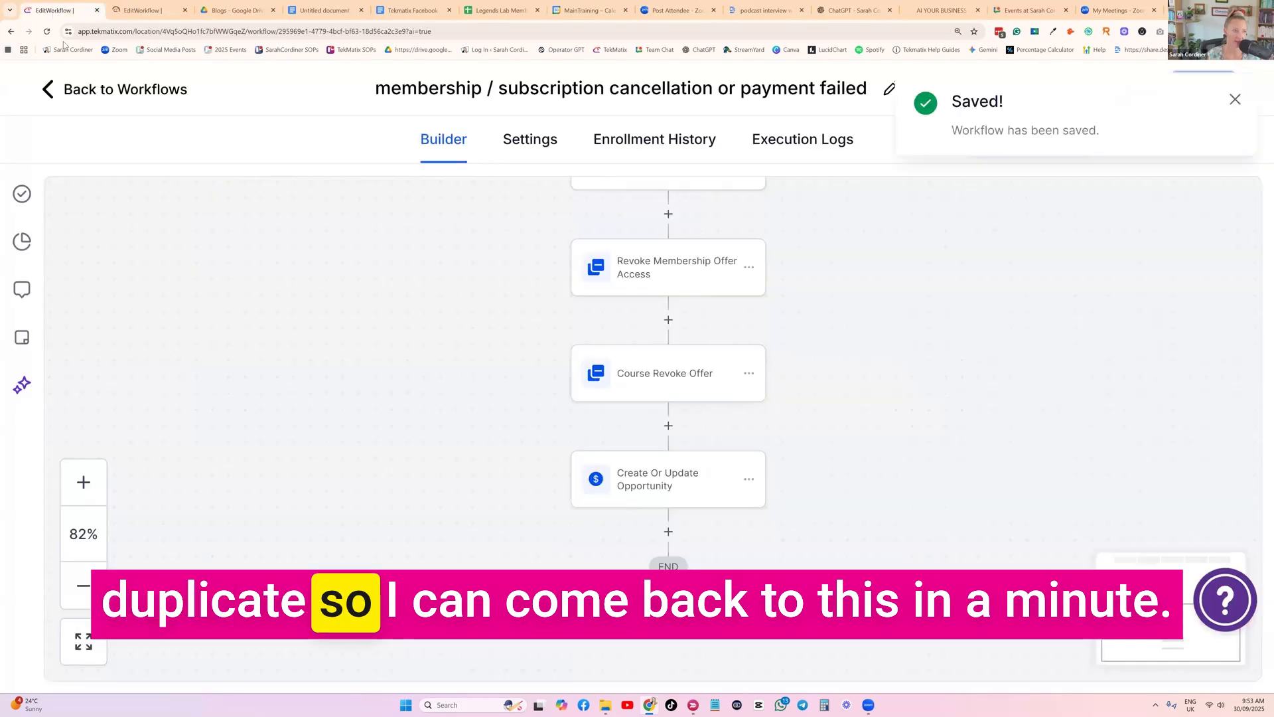
Leave the workflow and open the Customer Journey - Overview pipeline for editing
left_click(51, 87)
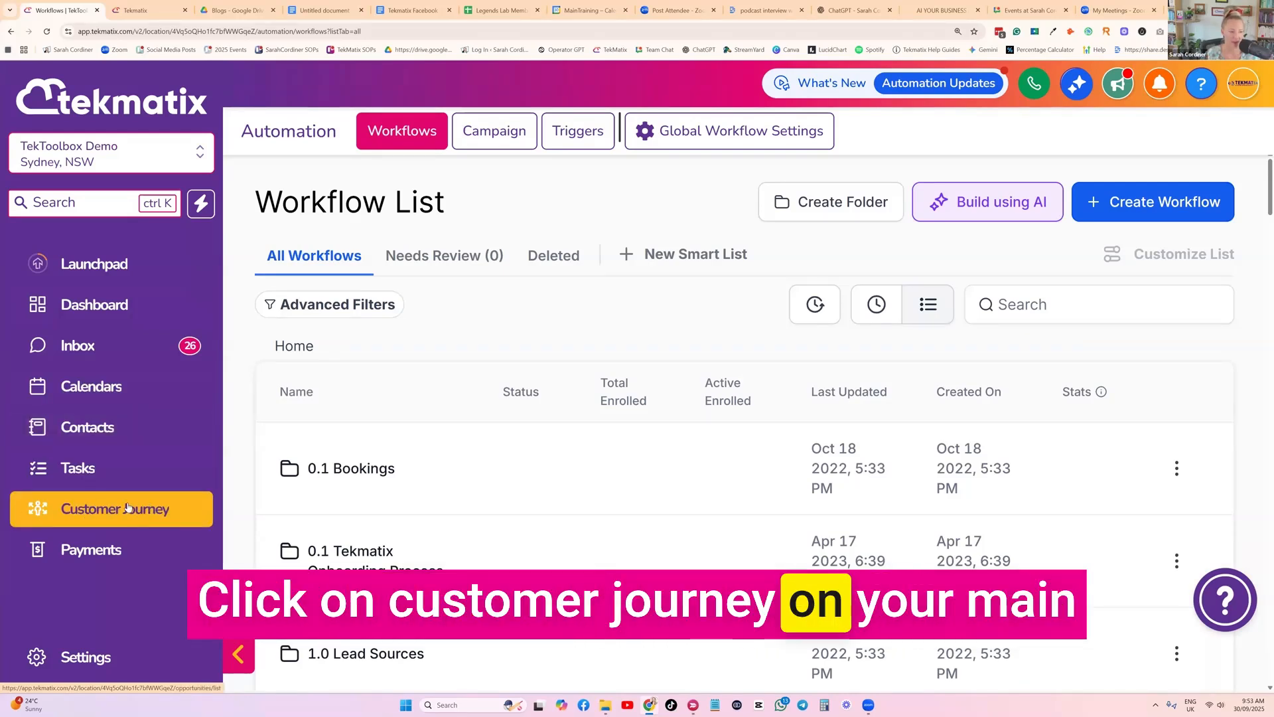
left_click(81, 510)
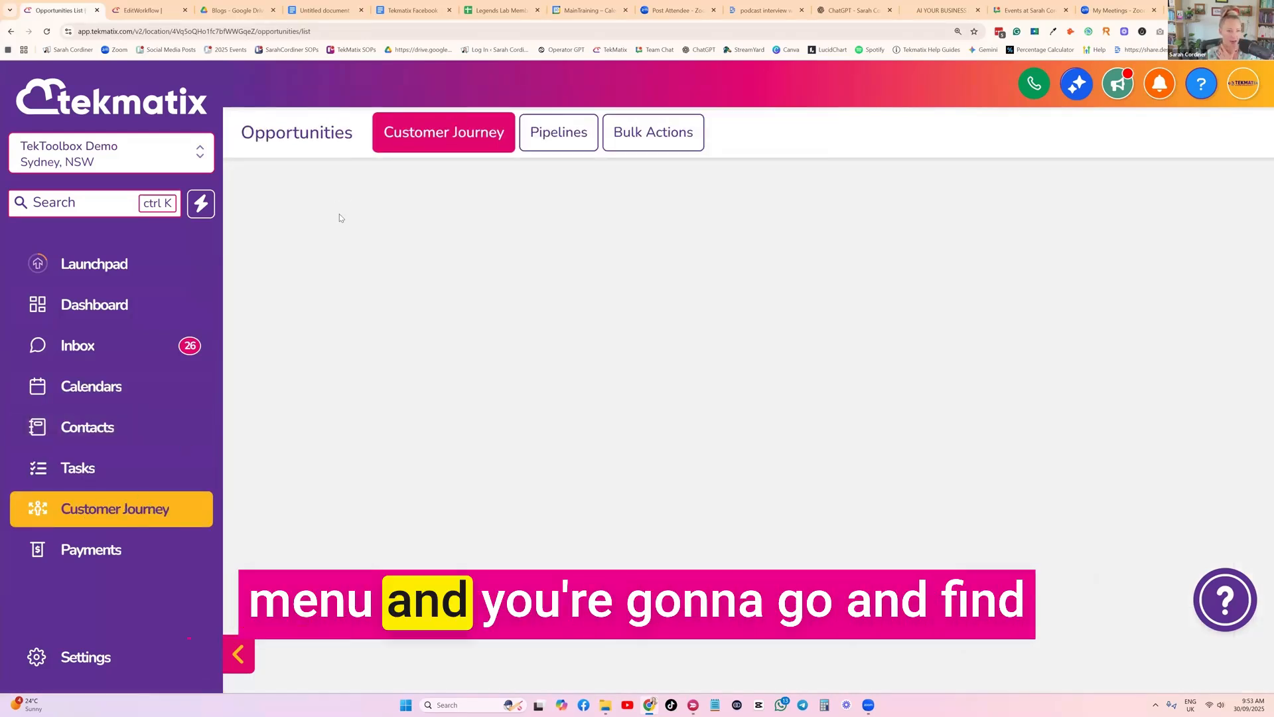
left_click(571, 140)
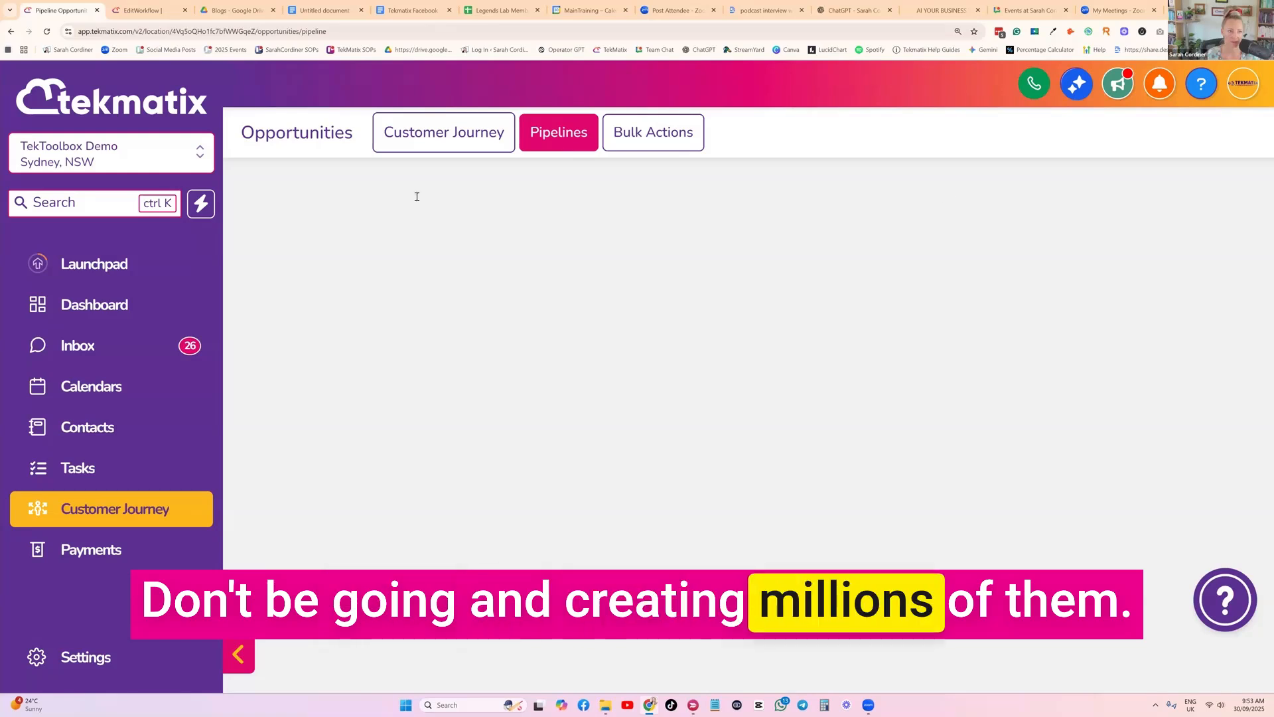
scroll(449, 548, "down", 2)
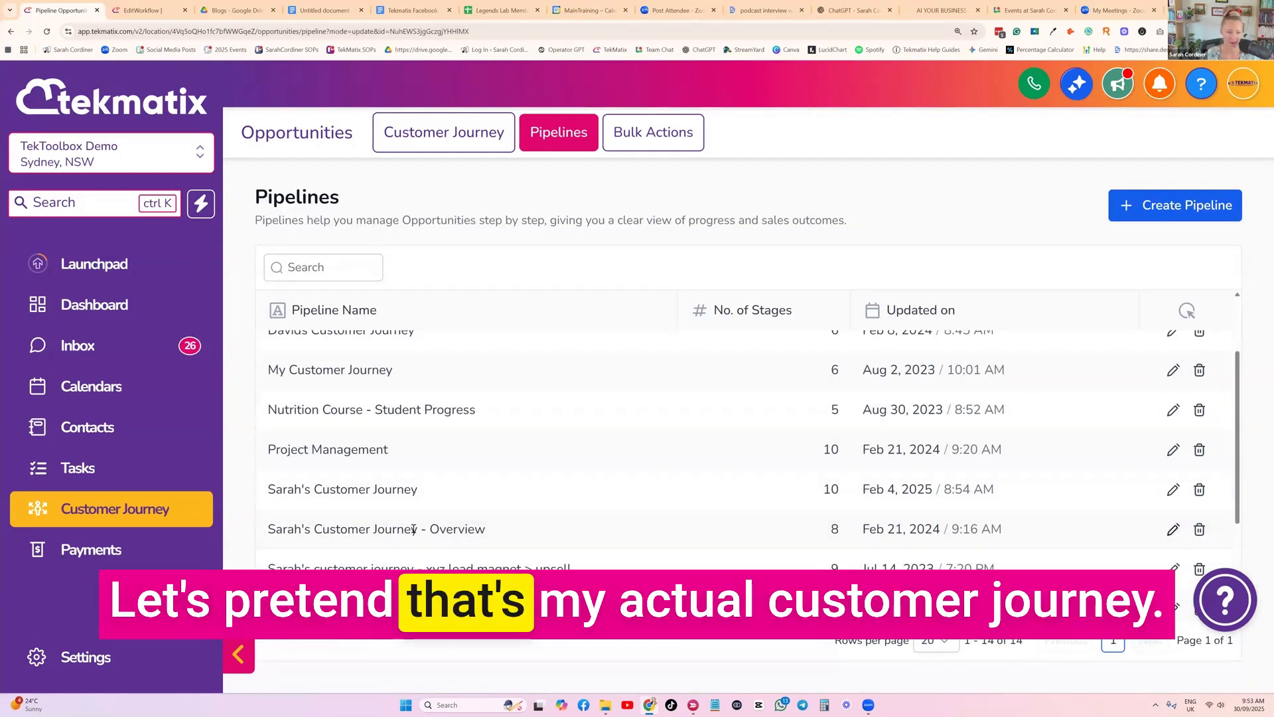
left_click(776, 531)
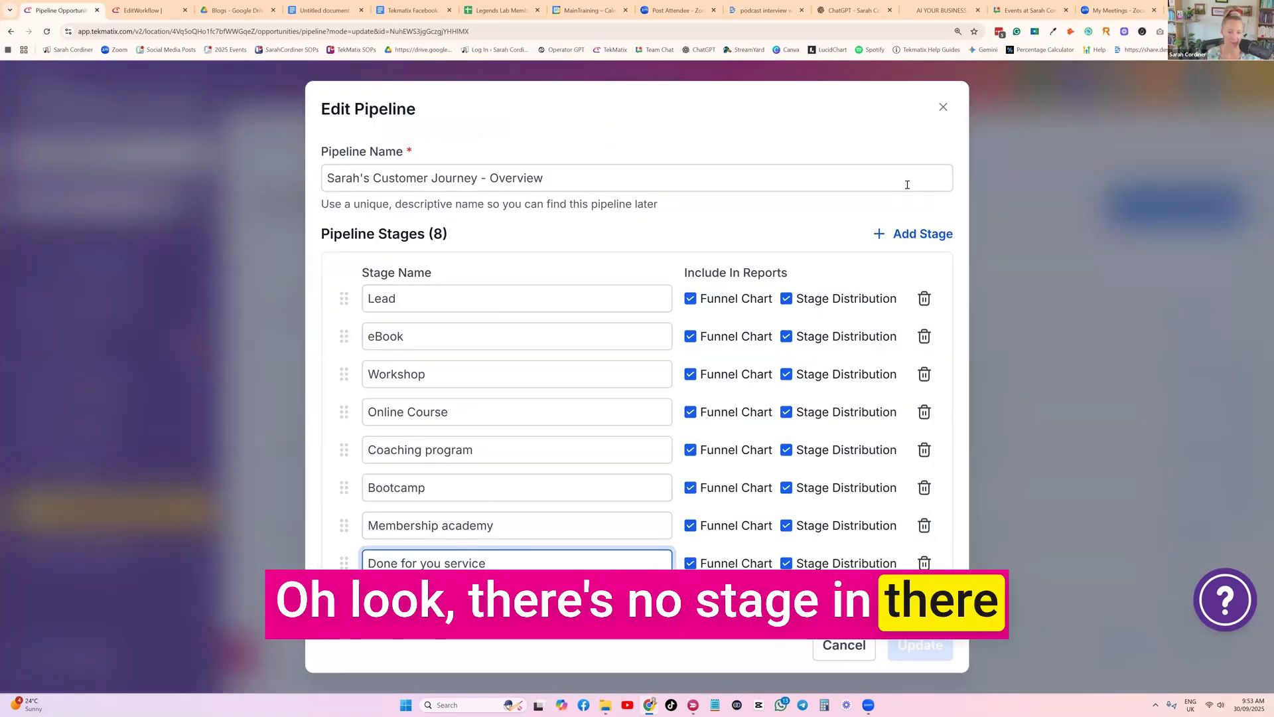
Add a pipeline stage after "Done for you service" named "Cancelled or Failed or Lost"
left_click(924, 232)
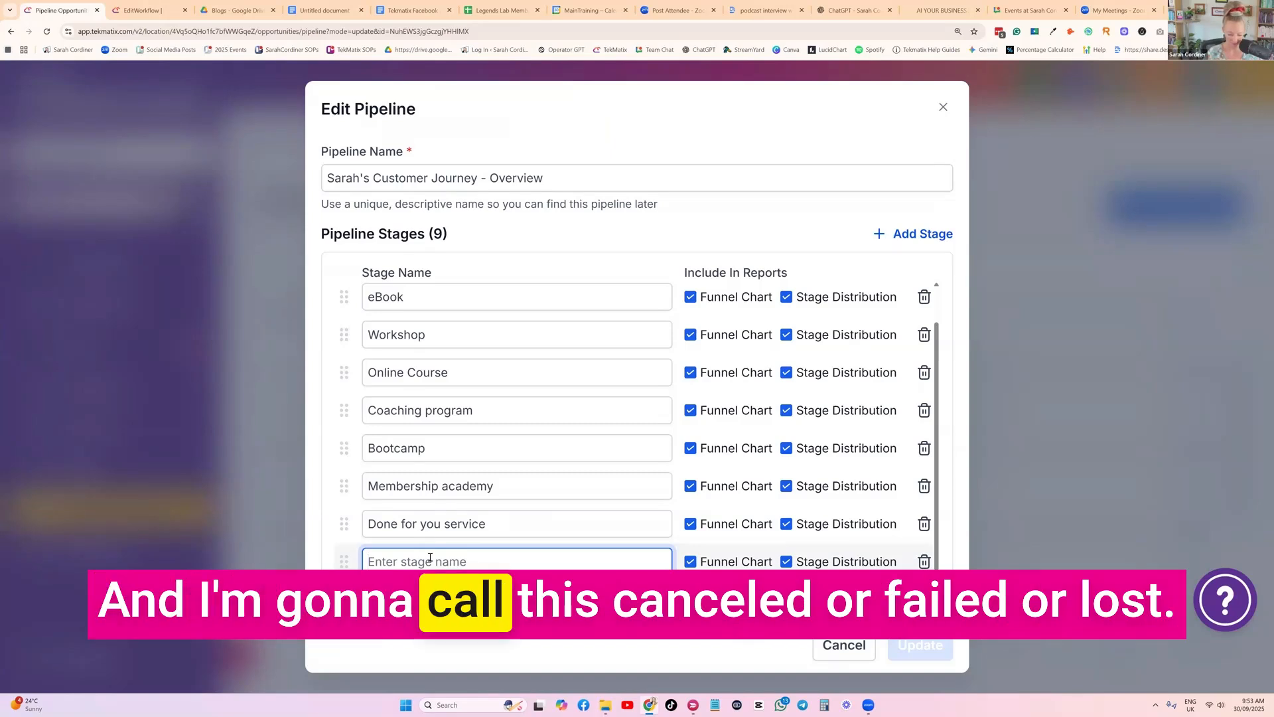
type("Cancelled or ")
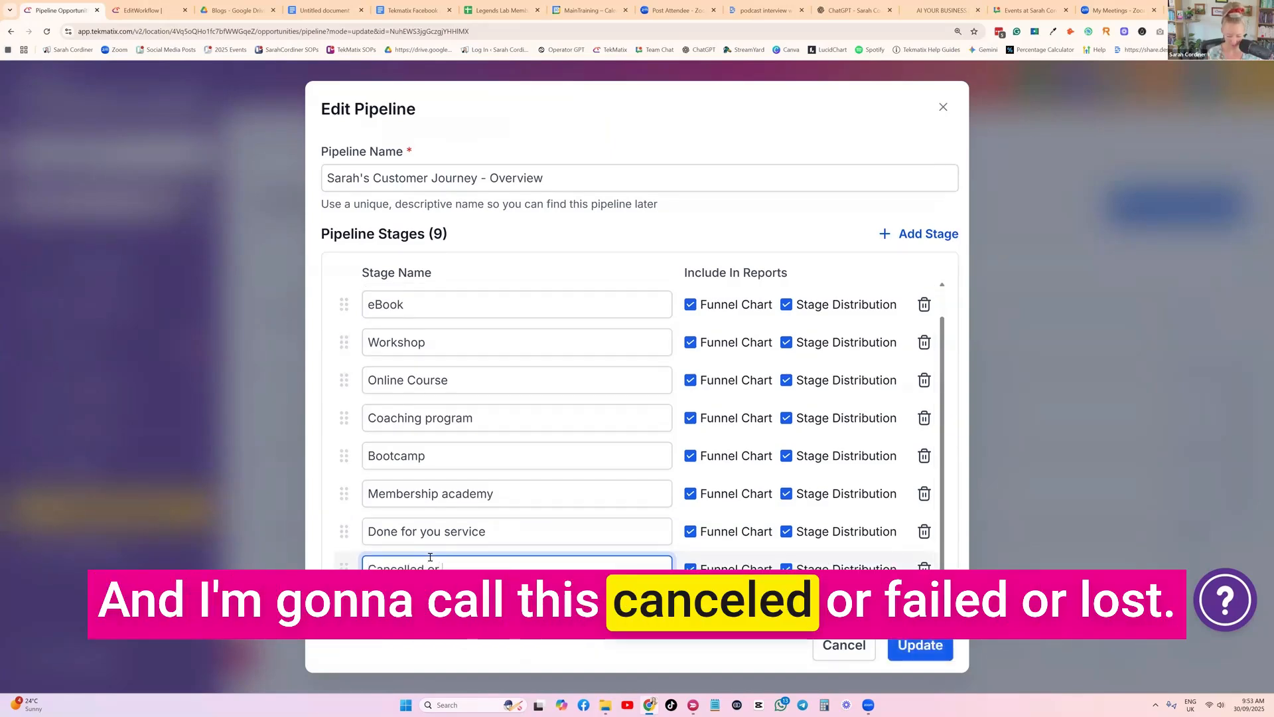
type("Failed or Lost")
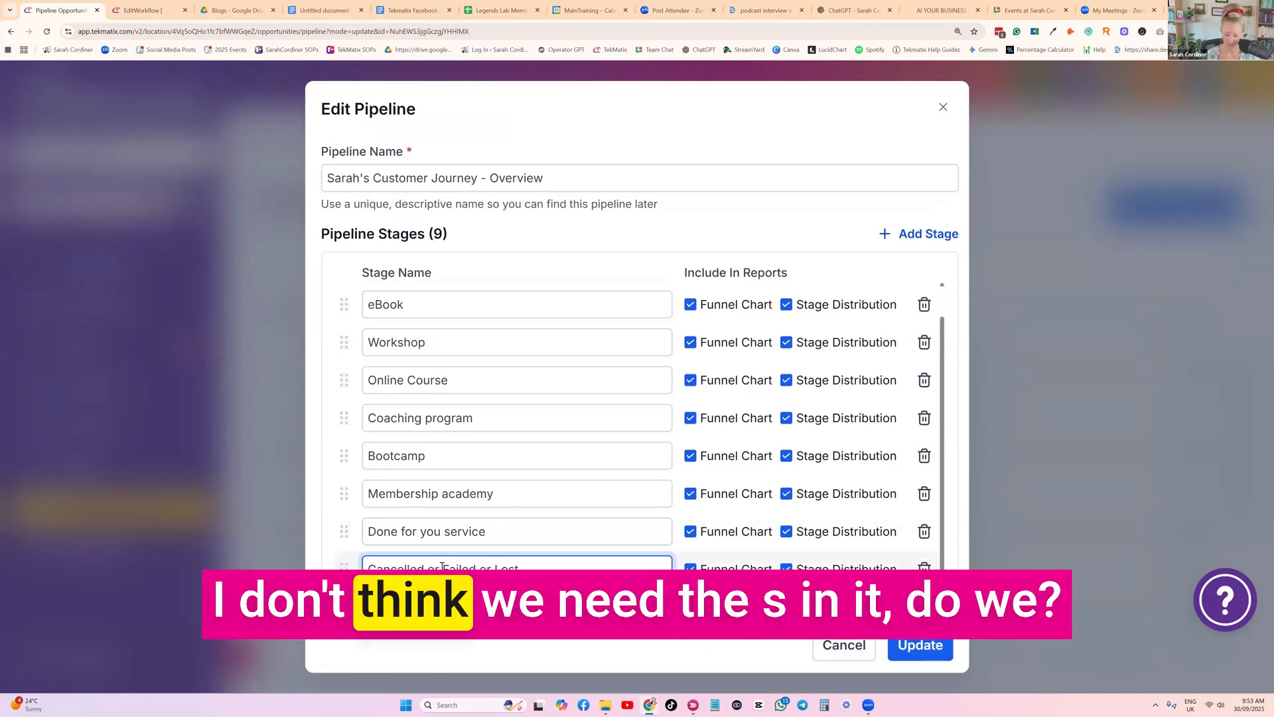
Rename the new stage as "Cancelled / Failed / Lost" and update the pipeline
left_click(442, 567)
key("BackSpace")
key("BackSpace")
key("BackSpace")
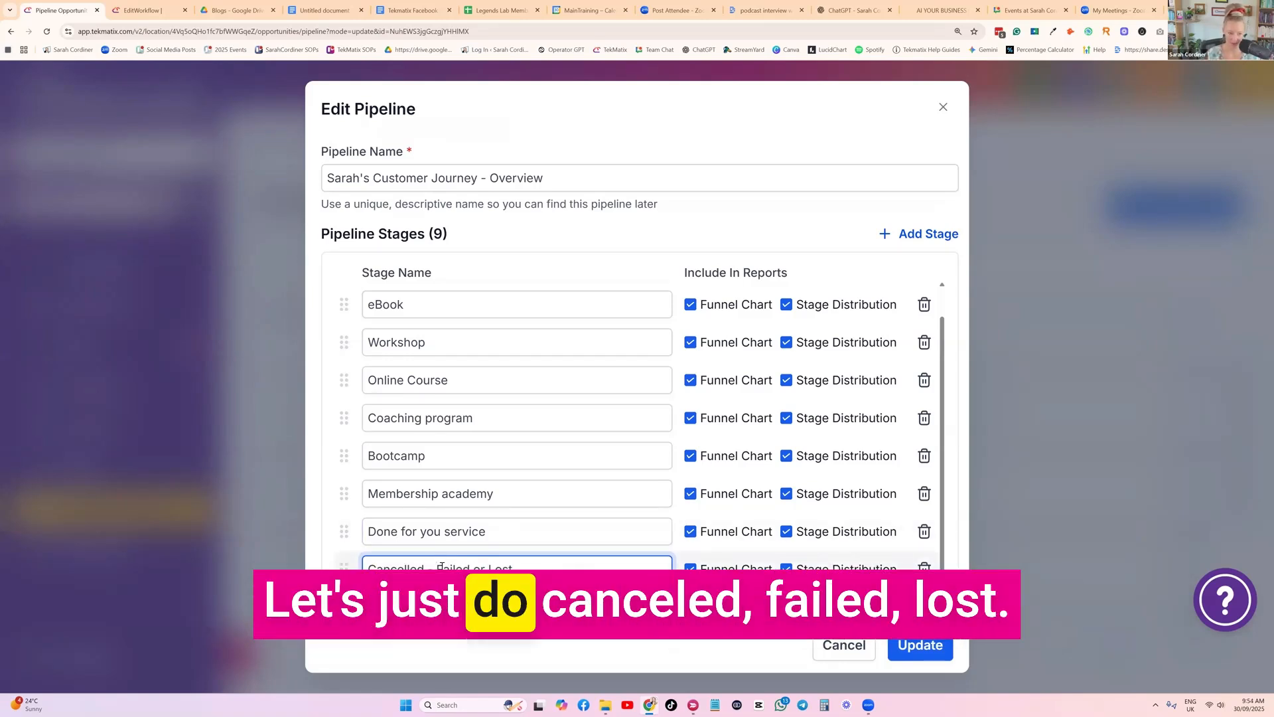
type("/")
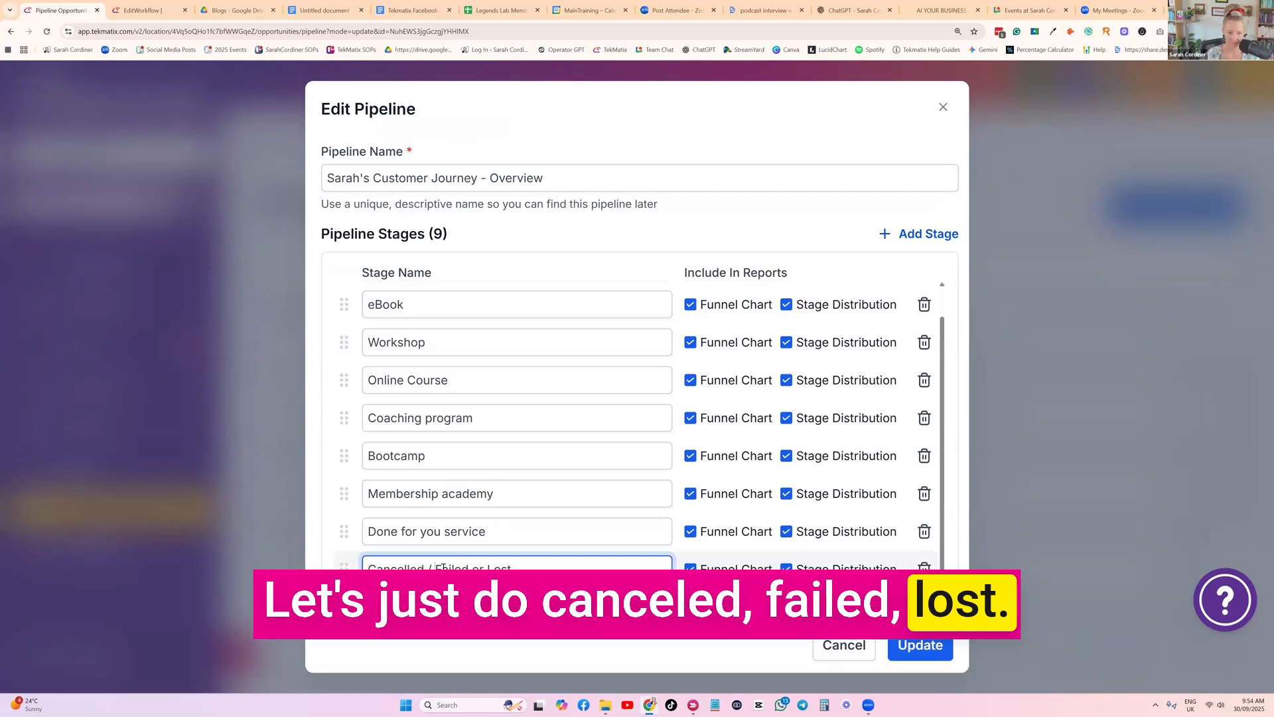
type("/")
left_click(490, 442)
left_click(931, 644)
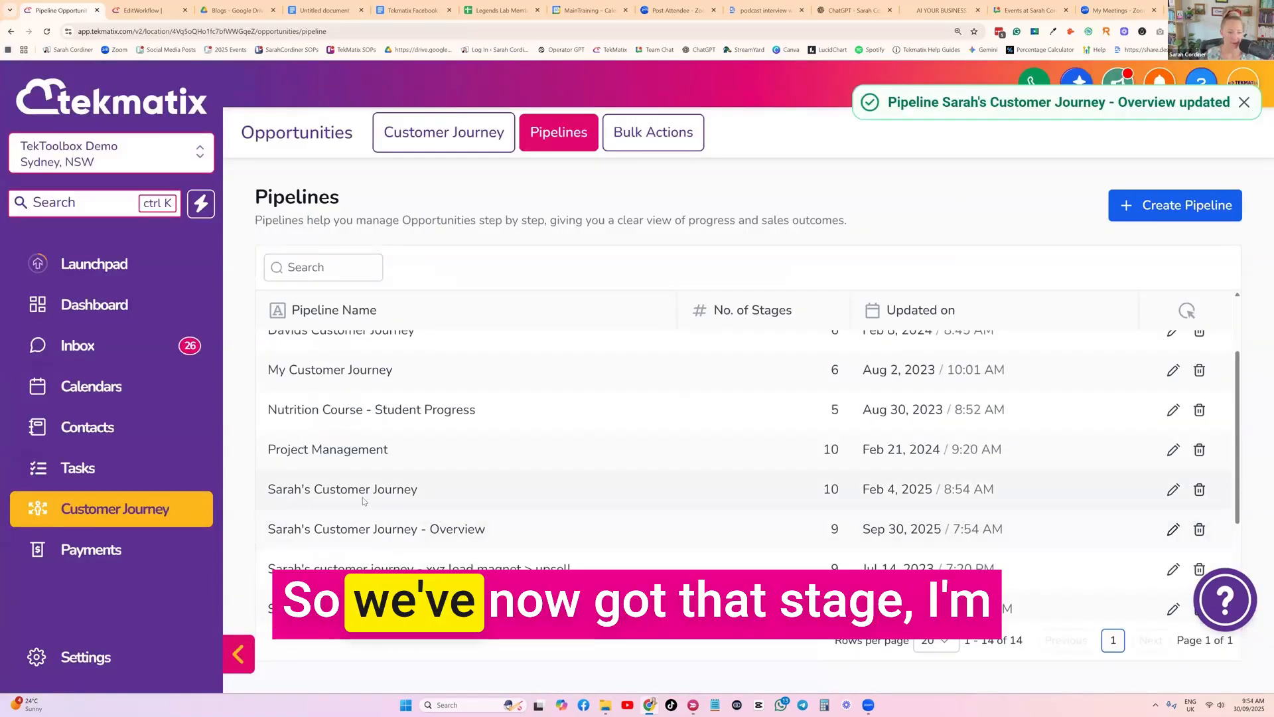
scroll(358, 465, "down", 2)
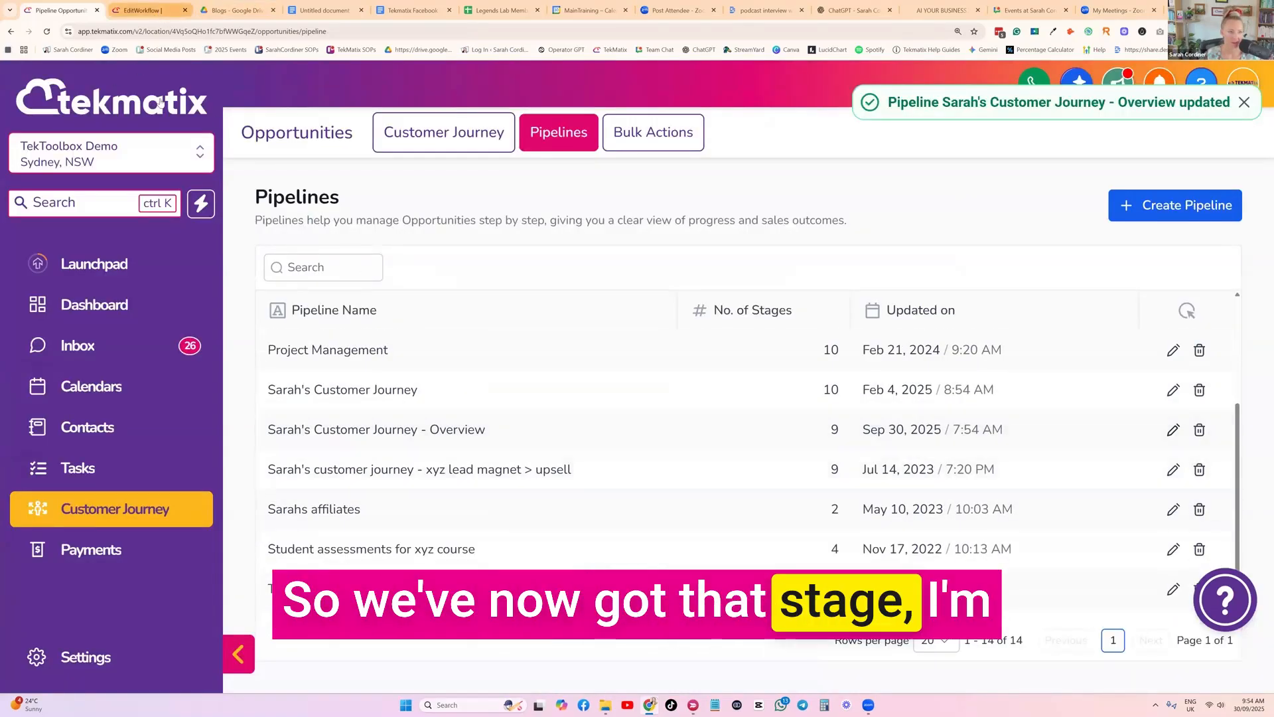
Return to the workflow's browser tab and set the Create Or Update Opportunity action's pipeline stage to "Cancelled / Failed / Lost"
left_click(142, 10)
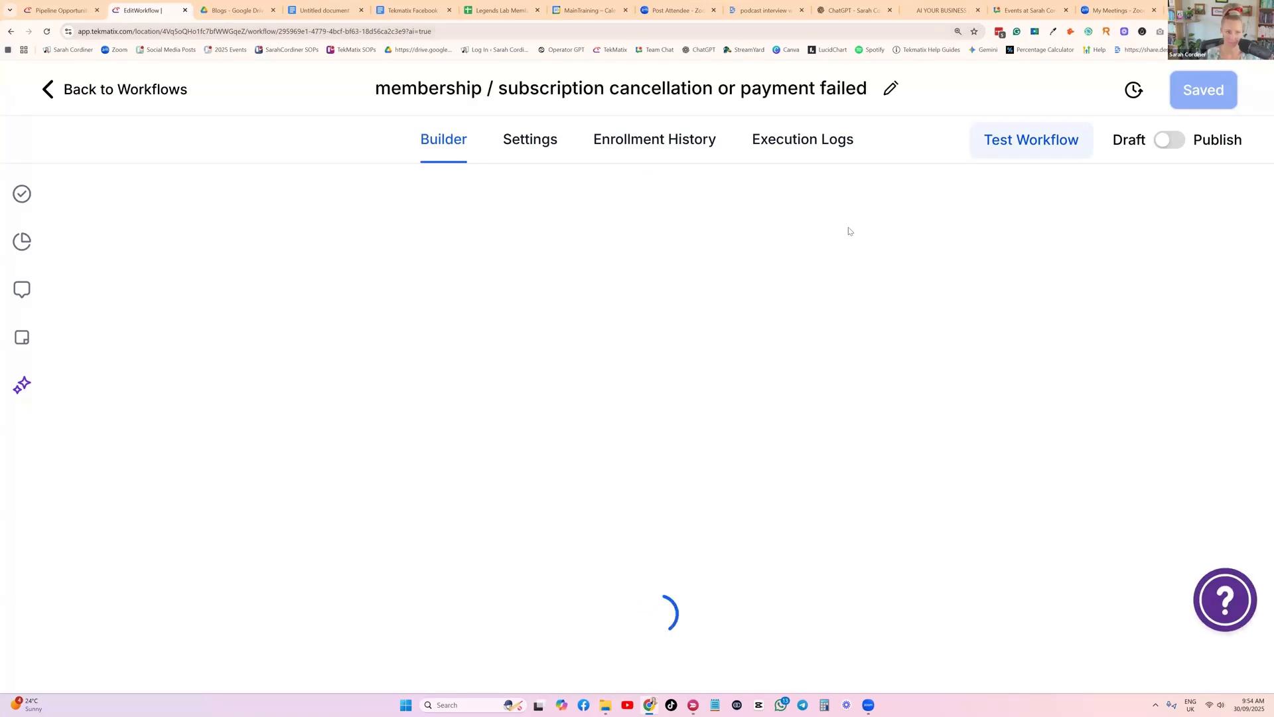
scroll(504, 286, "up", 2)
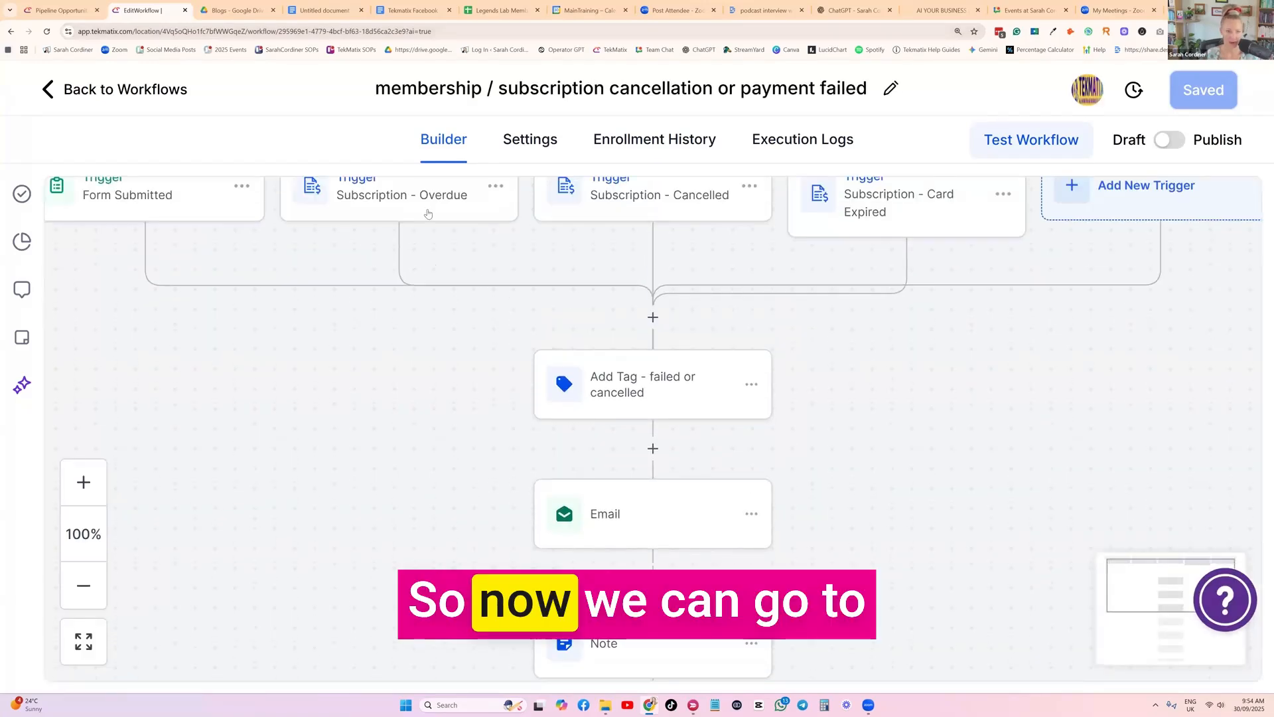
scroll(627, 385, "down", 10)
scroll(640, 407, "down", 6)
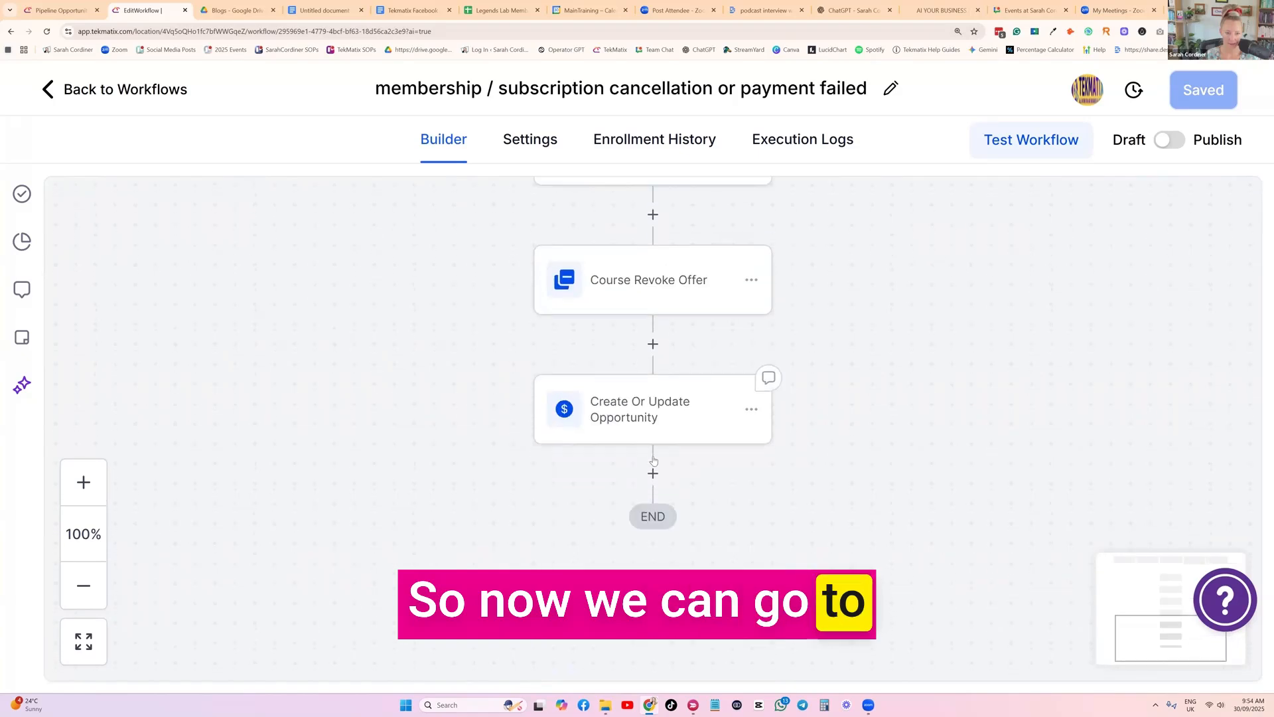
left_click(651, 418)
scroll(832, 306, "down", 4)
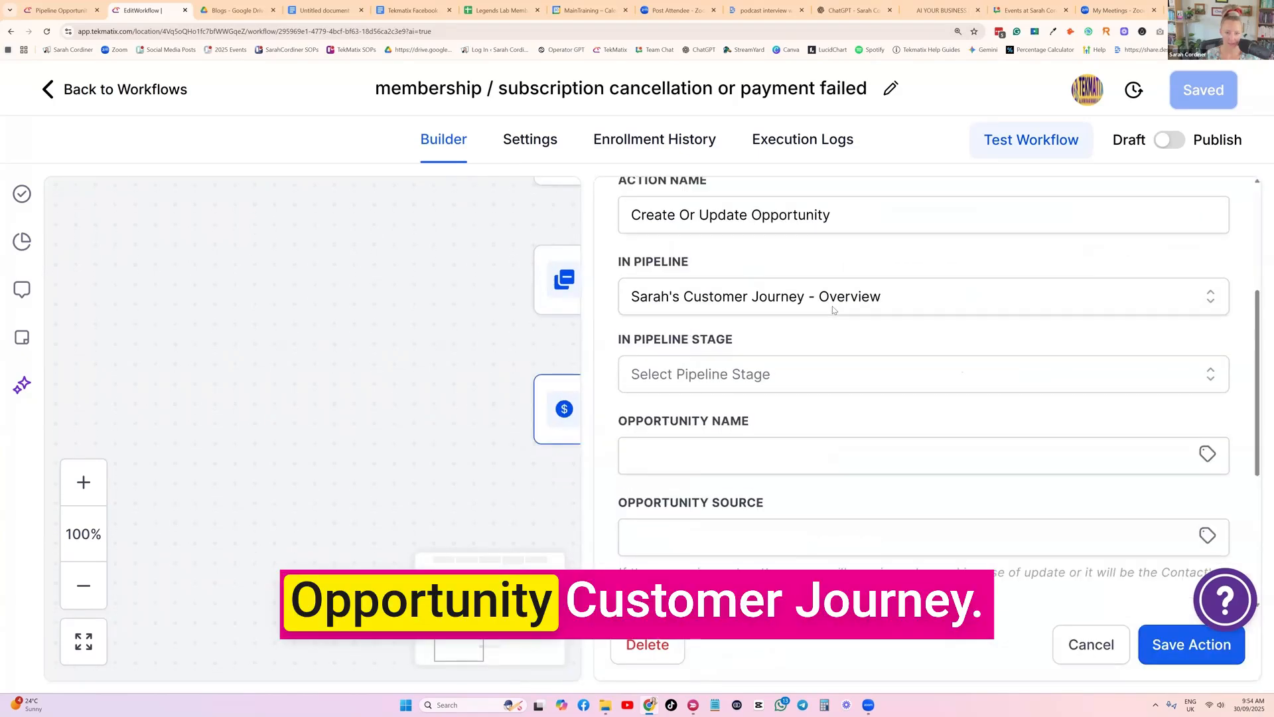
left_click(717, 367)
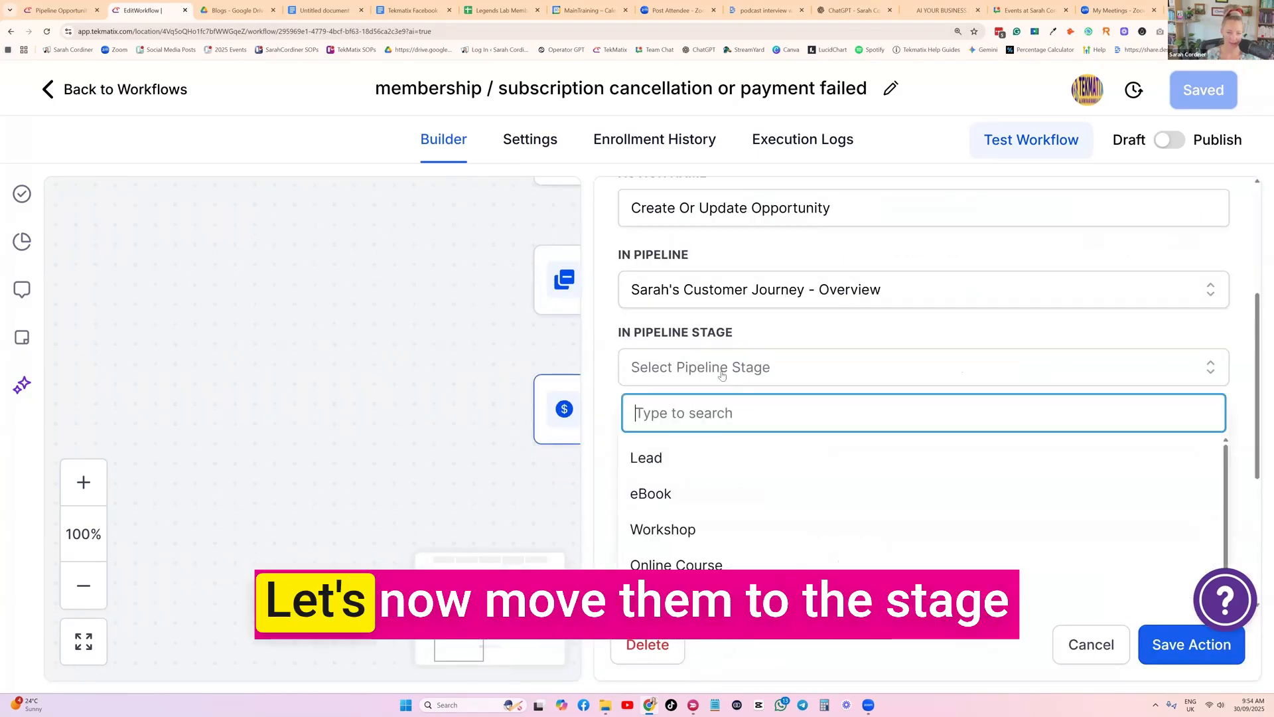
scroll(730, 441, "down", 2)
scroll(737, 448, "down", 5)
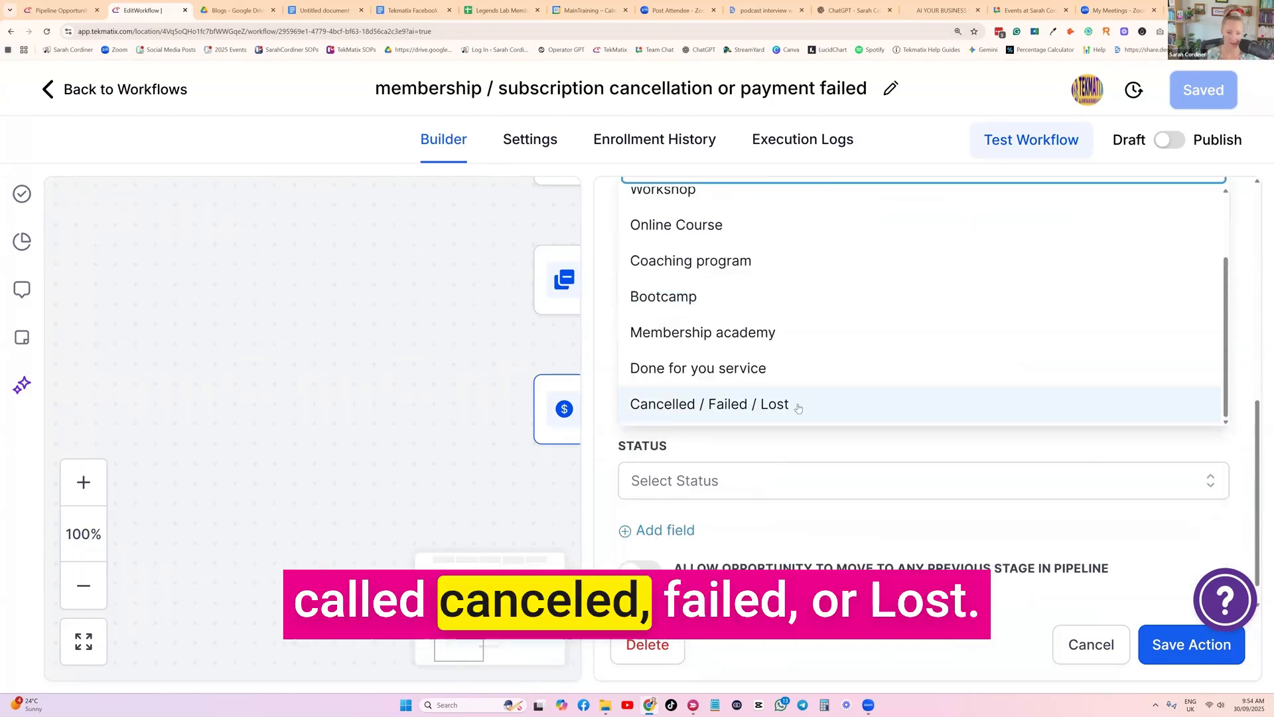
left_click(797, 404)
Fill the opportunity name with the contact's full name custom value, {{contact.name}}
scroll(962, 351, "up", 2)
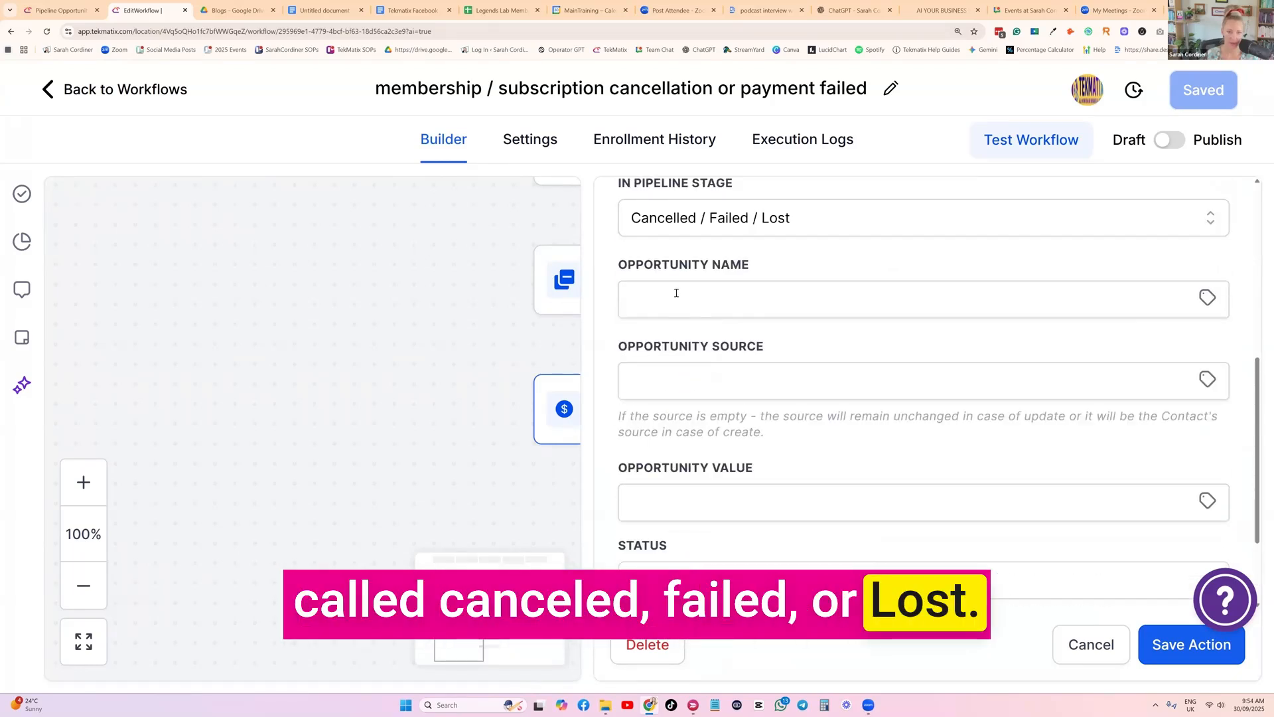
left_click(1149, 314)
left_click(1207, 296)
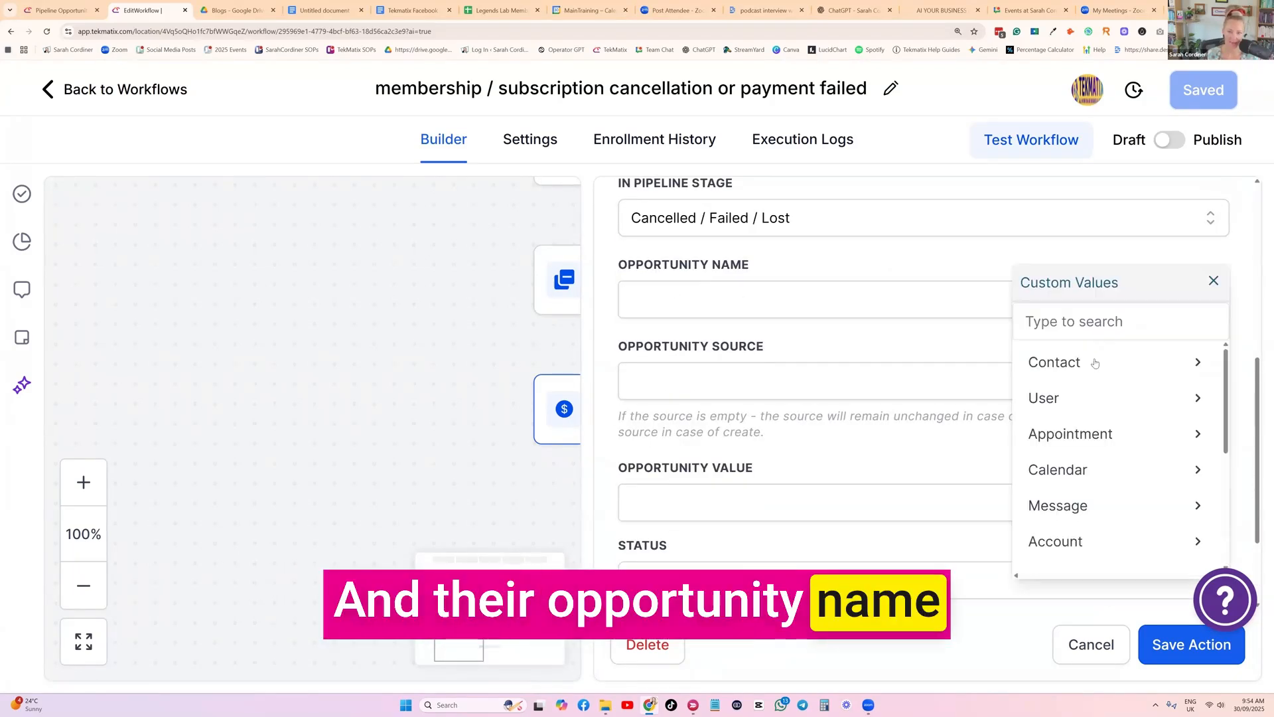
left_click(1096, 362)
left_click(1096, 362)
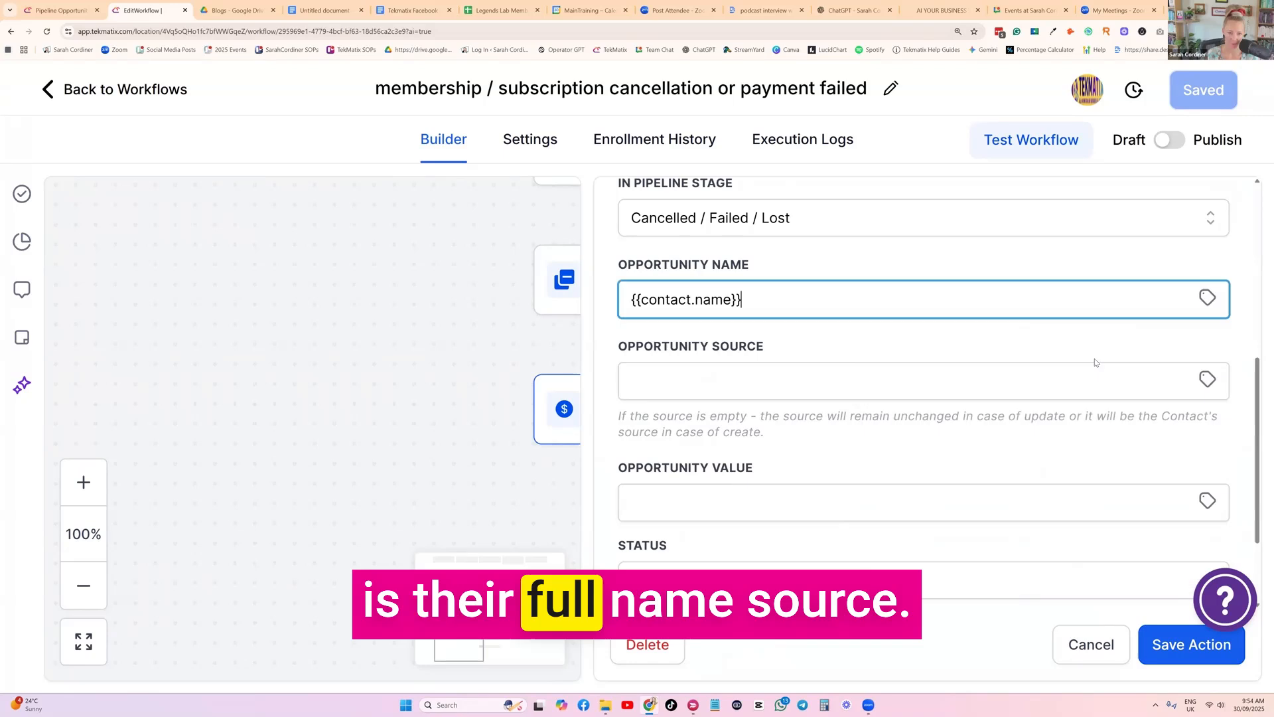
Leave the opportunity source empty and set the opportunity value to 1500
left_click(705, 379)
left_click(823, 344)
scroll(821, 338, "down", 2)
scroll(821, 337, "down", 1)
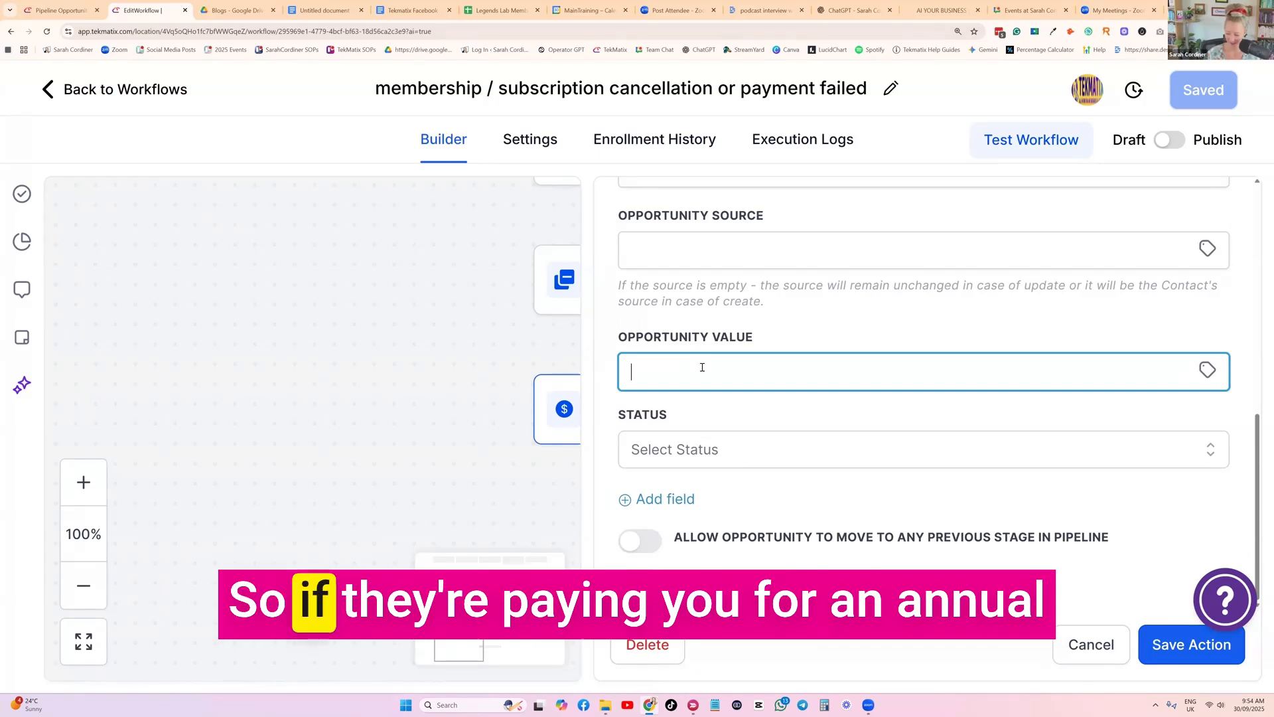
type("1500")
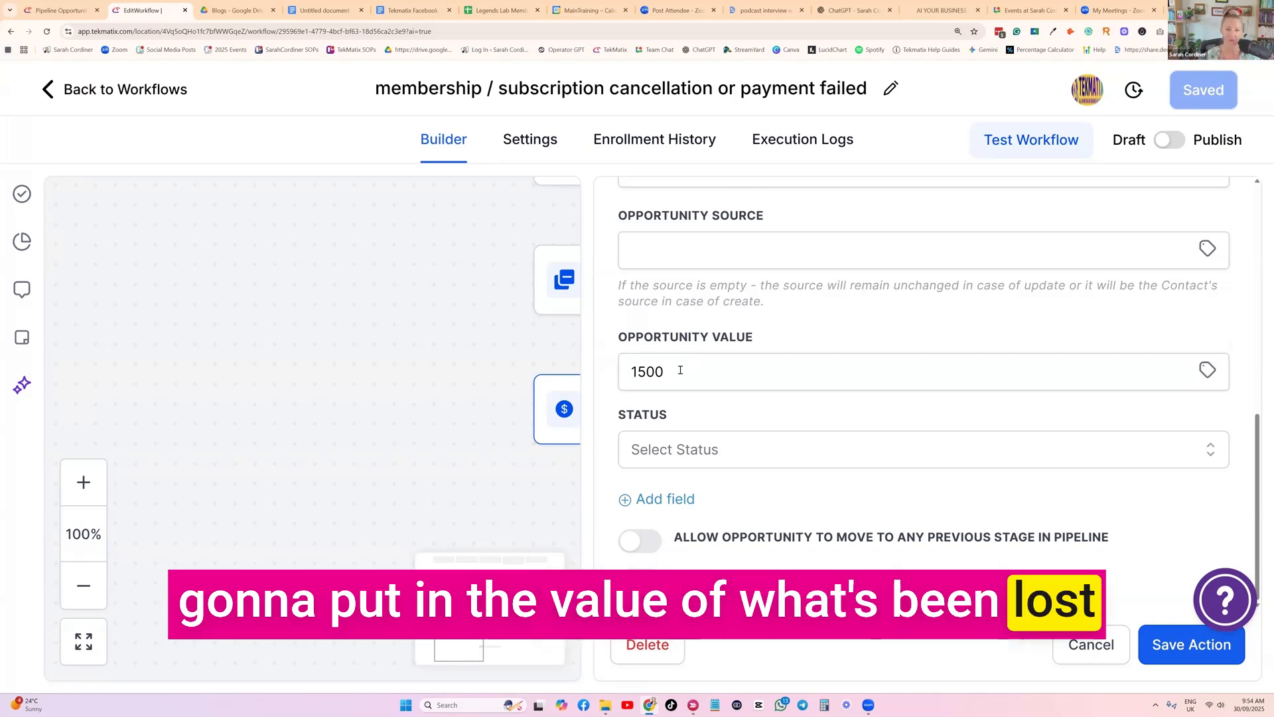
Set the opportunity status to lost without choosing a lost reason, and save the action
left_click(665, 447)
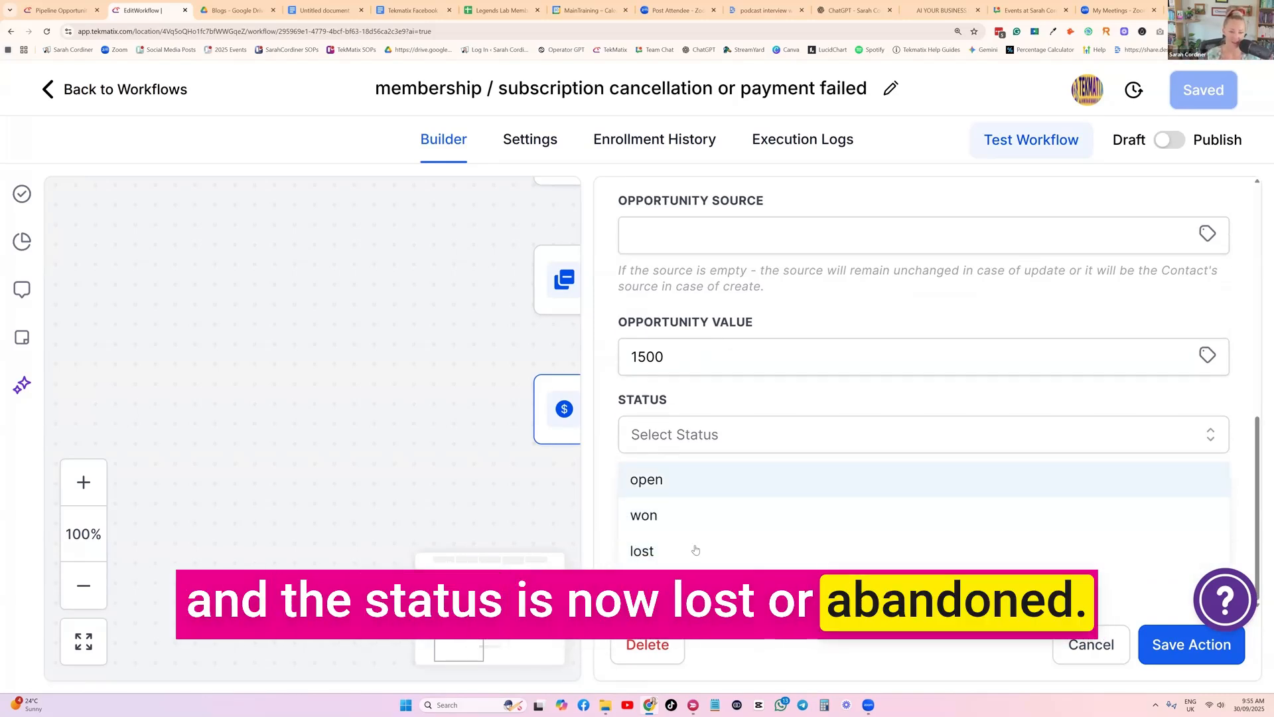
left_click(663, 553)
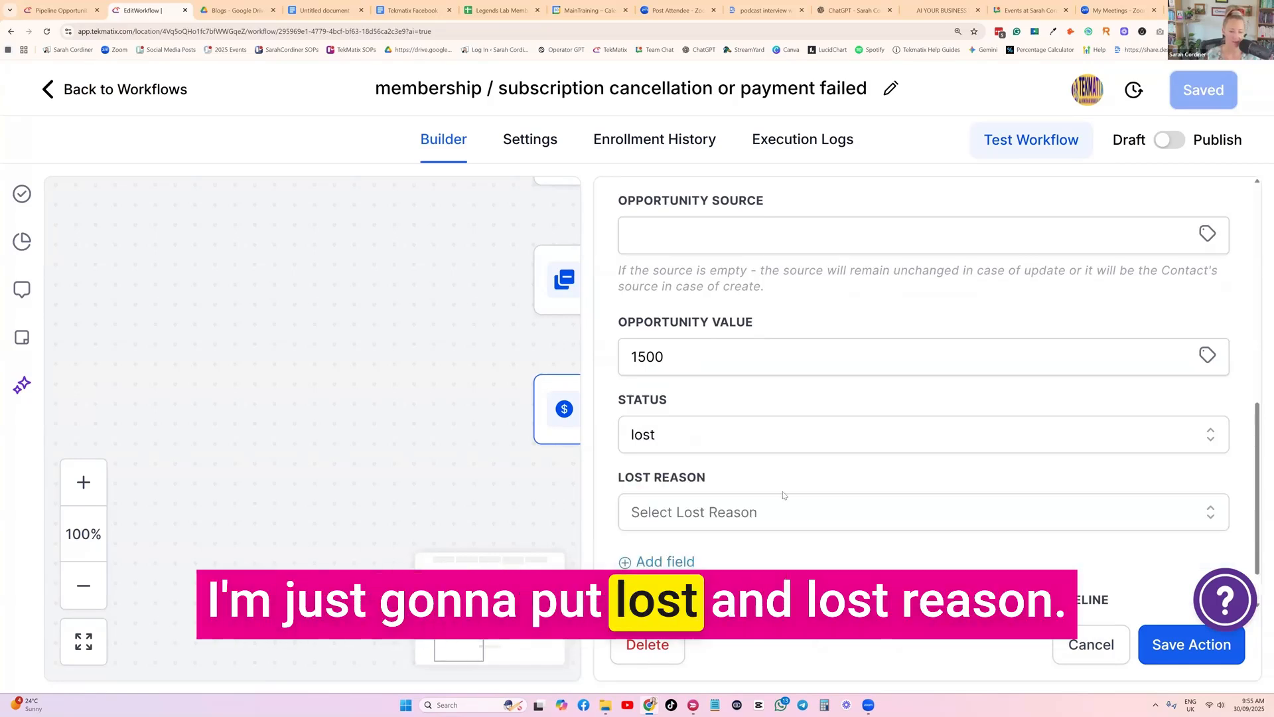
left_click(729, 514)
scroll(760, 508, "down", 2)
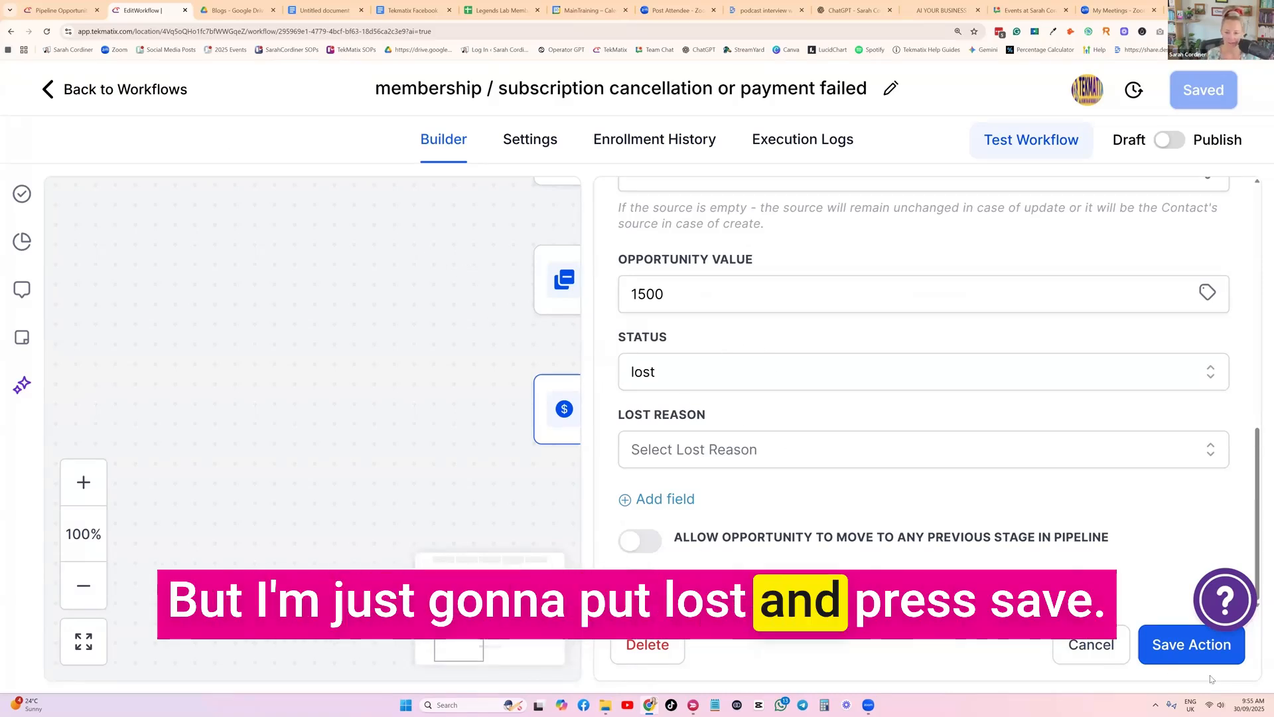
left_click(1162, 647)
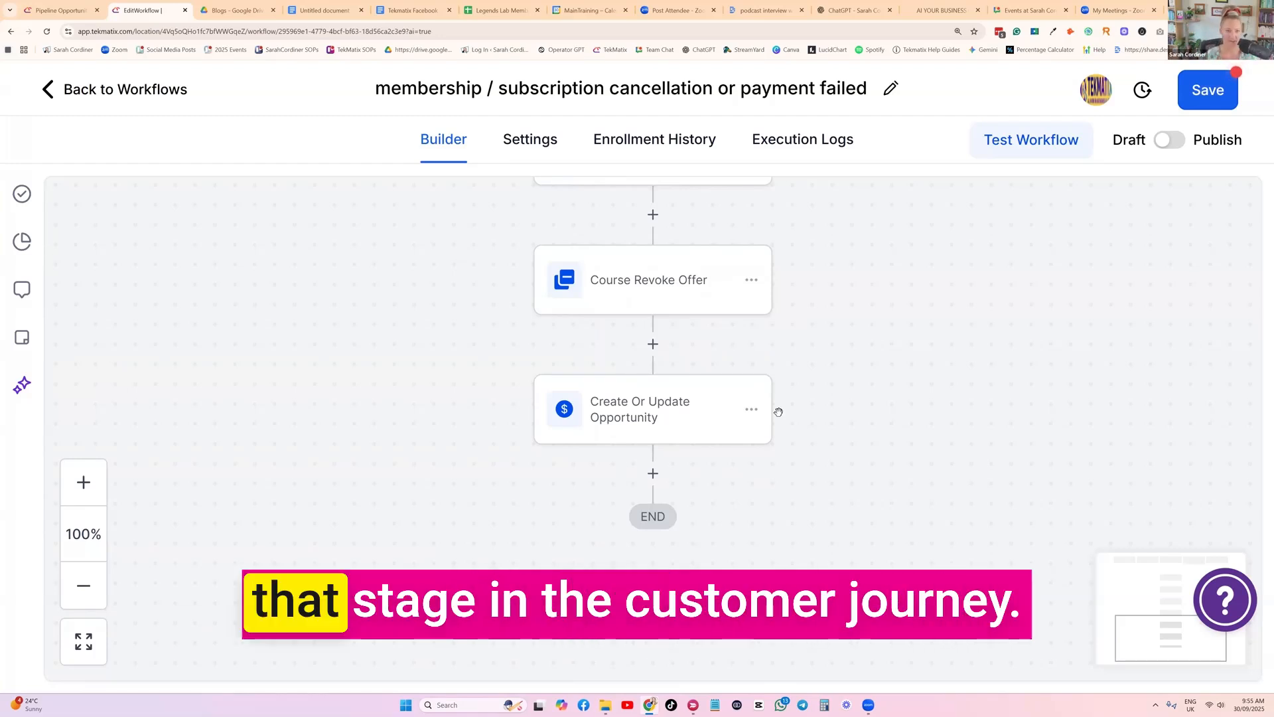
Review the workflow from its last action back up to the triggers and save the workflow
scroll(638, 362, "up", 10)
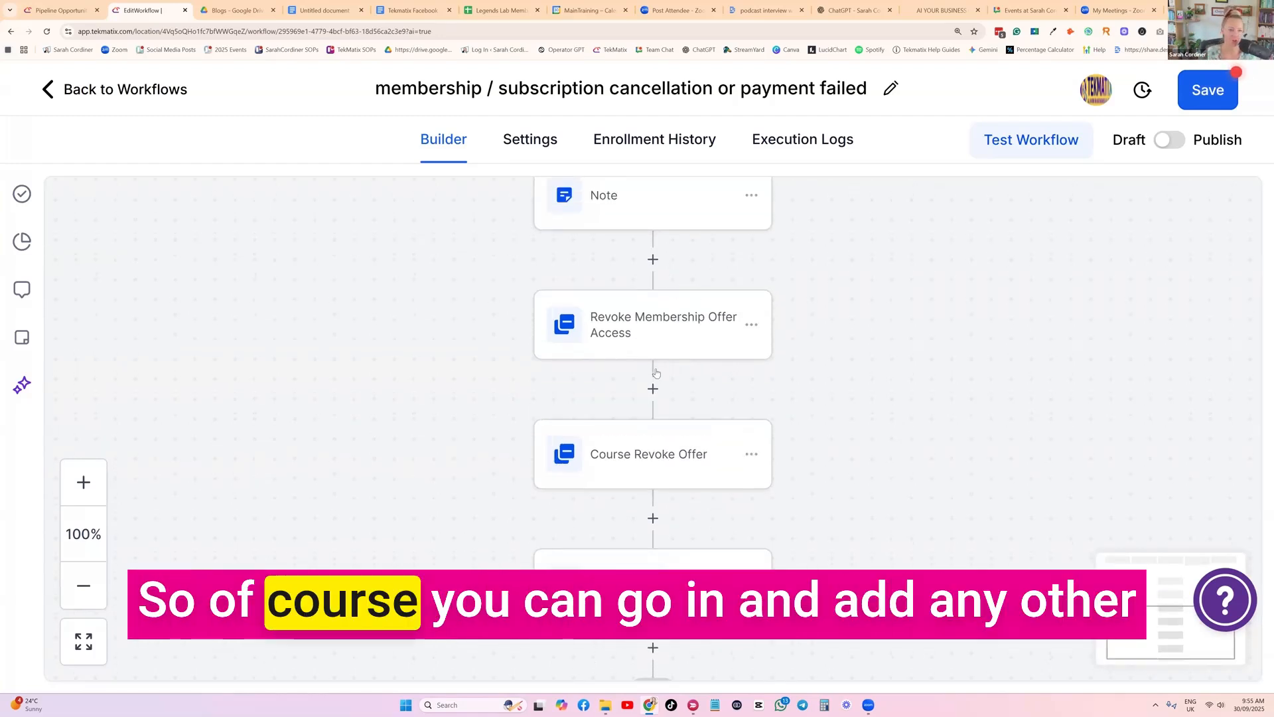
scroll(638, 362, "up", 1)
left_click(1211, 93)
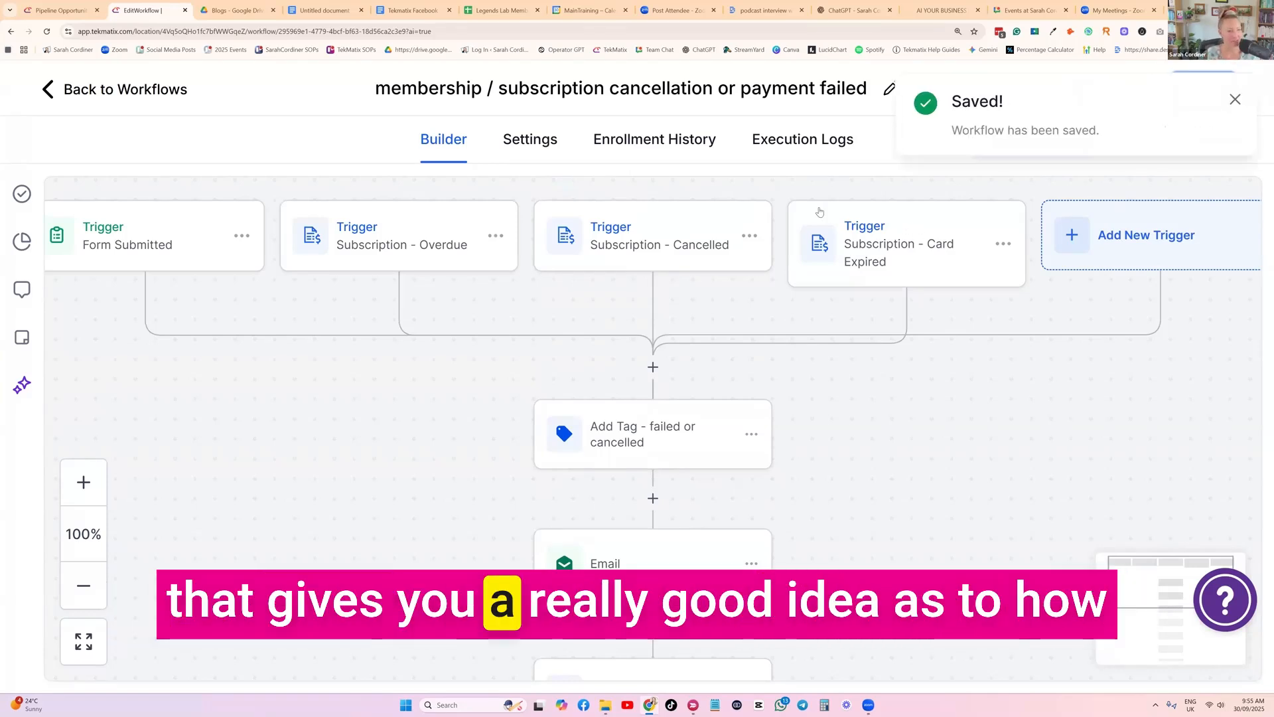